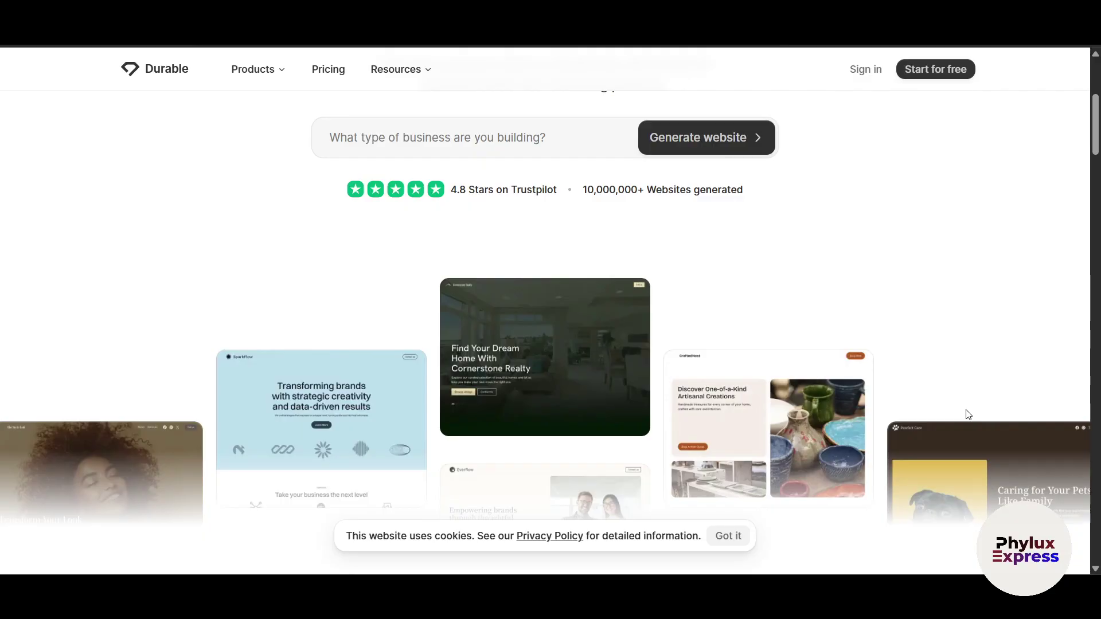
# Step: Return to the Google results for "durable website builder" and open the Durable AI Website Builder site
pyautogui.scroll(-2, 968, 414)
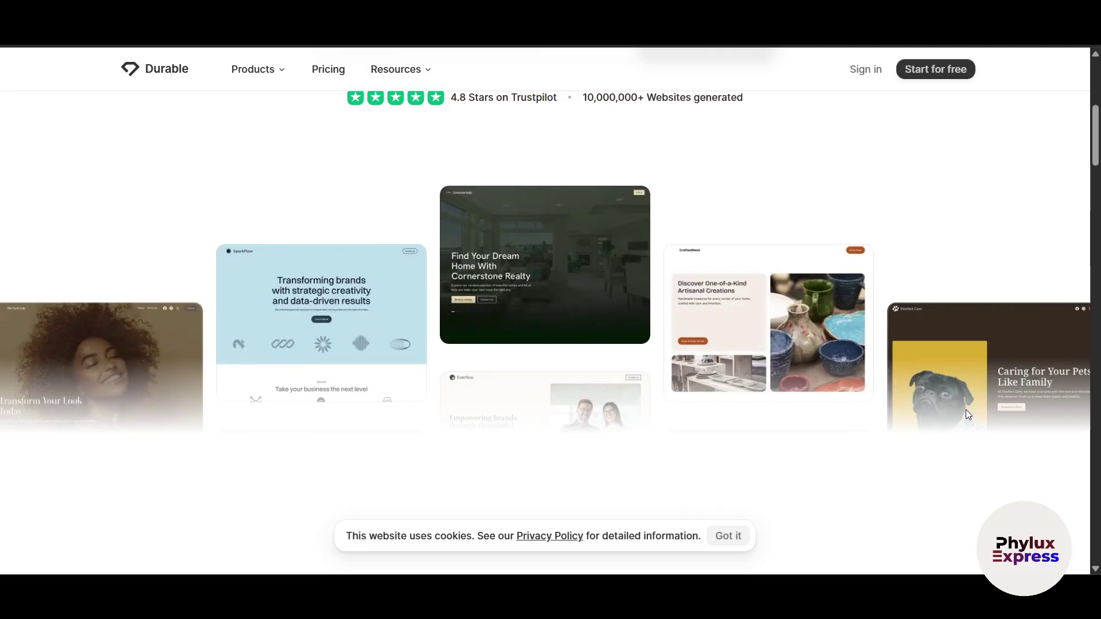
pyautogui.scroll(6, 966, 410)
pyautogui.hscroll(-5, 844, 376)
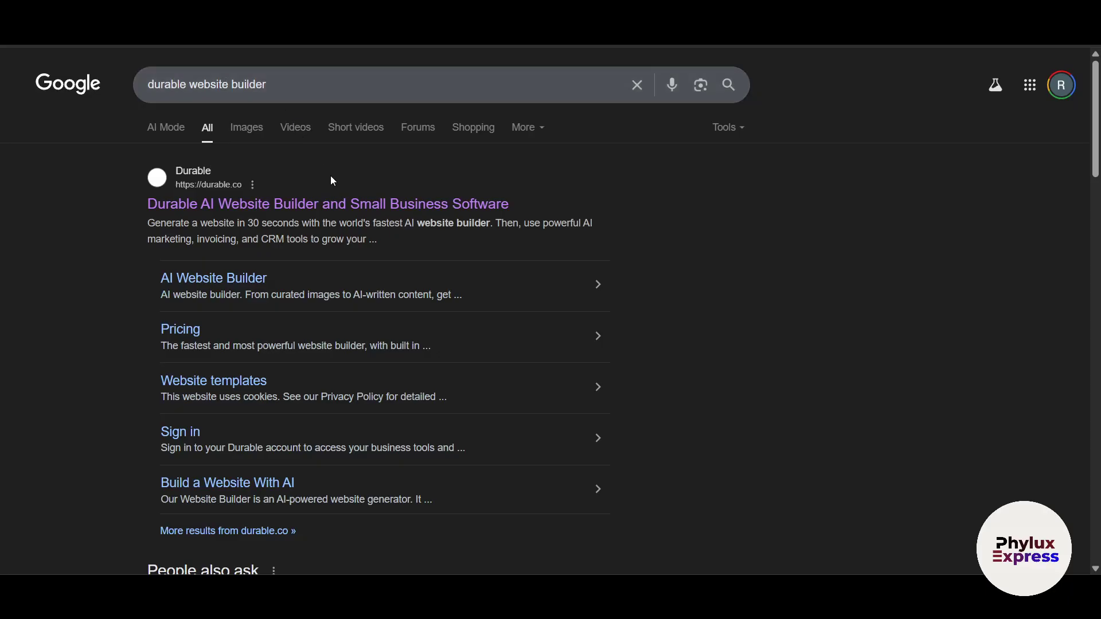
pyautogui.click(346, 209)
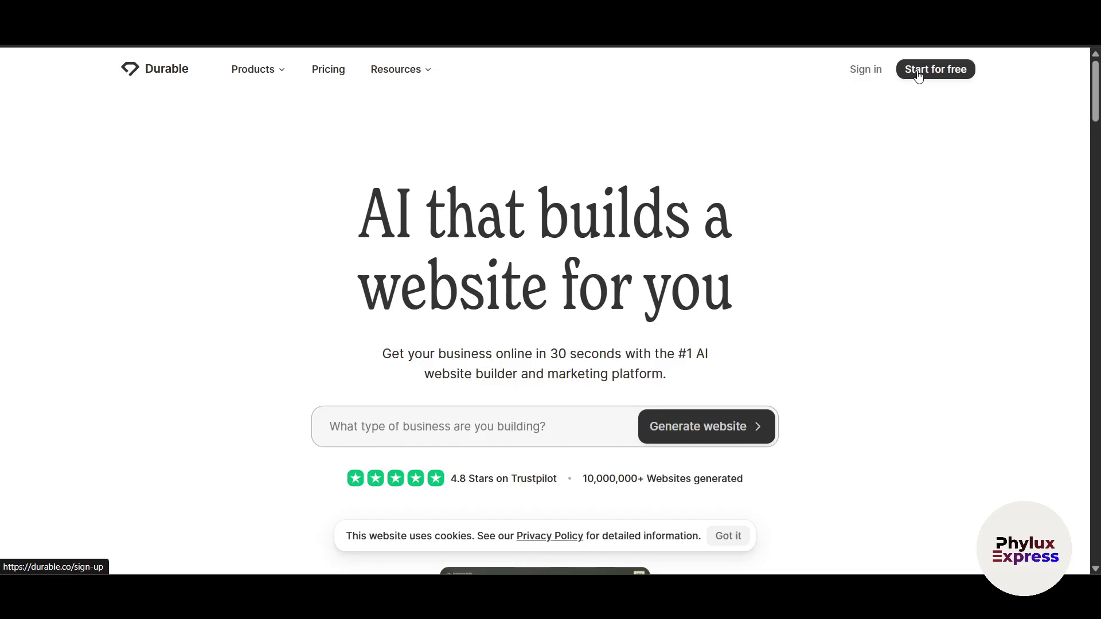
# Step: Open Durable's pricing page and review the Starter and Business plans
pyautogui.click(918, 70)
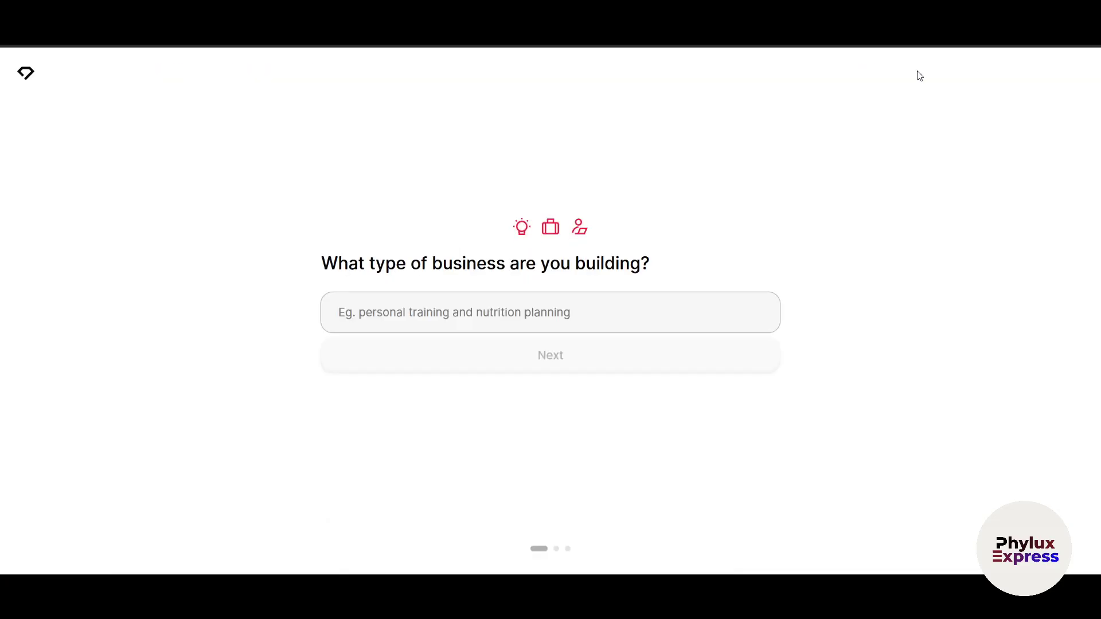
pyautogui.hscroll(-5, 755, 181)
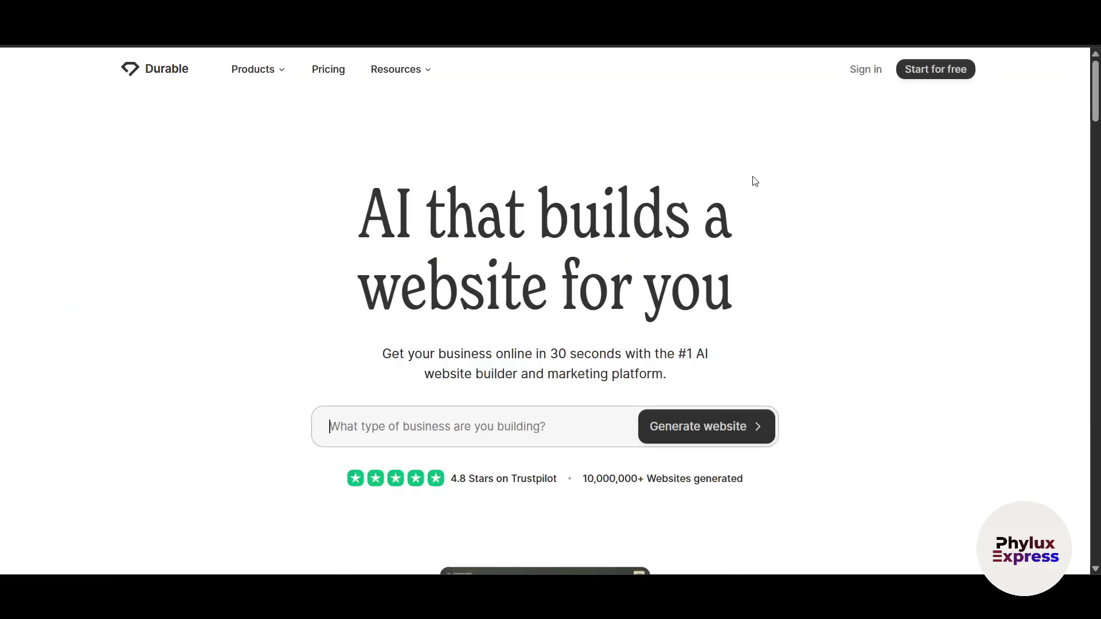
pyautogui.click(326, 75)
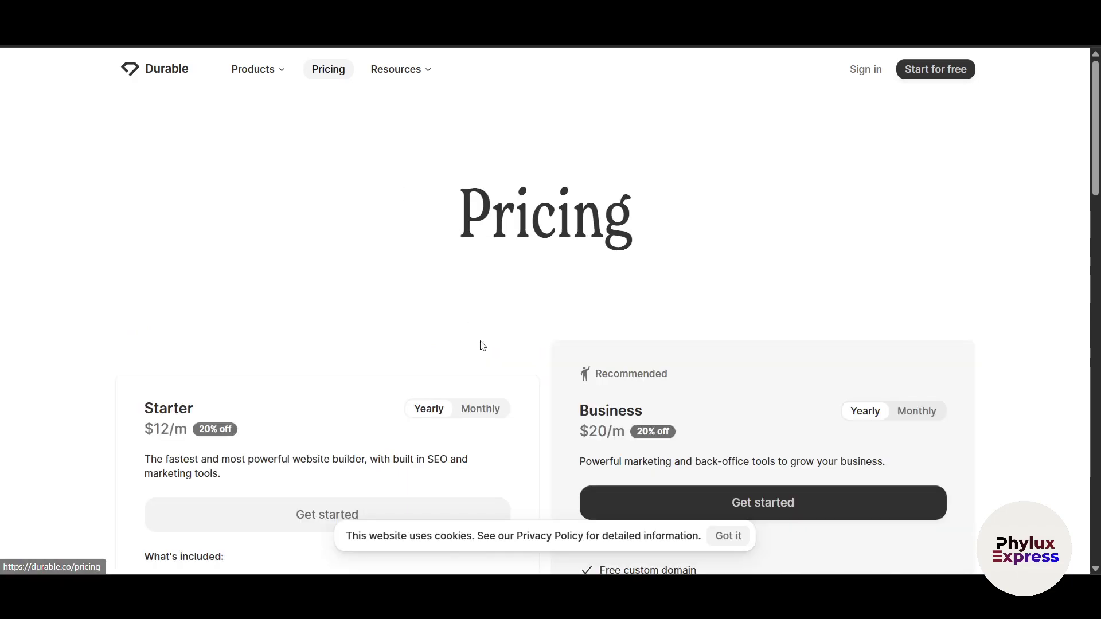
pyautogui.scroll(-3, 482, 344)
pyautogui.scroll(-2, 482, 346)
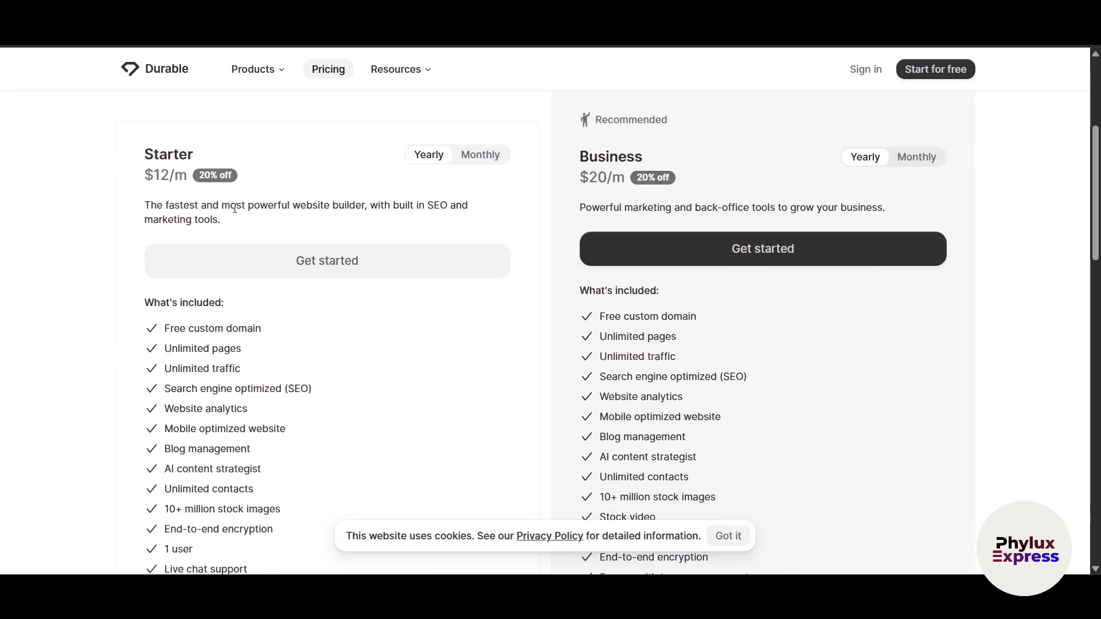
pyautogui.scroll(1, 236, 210)
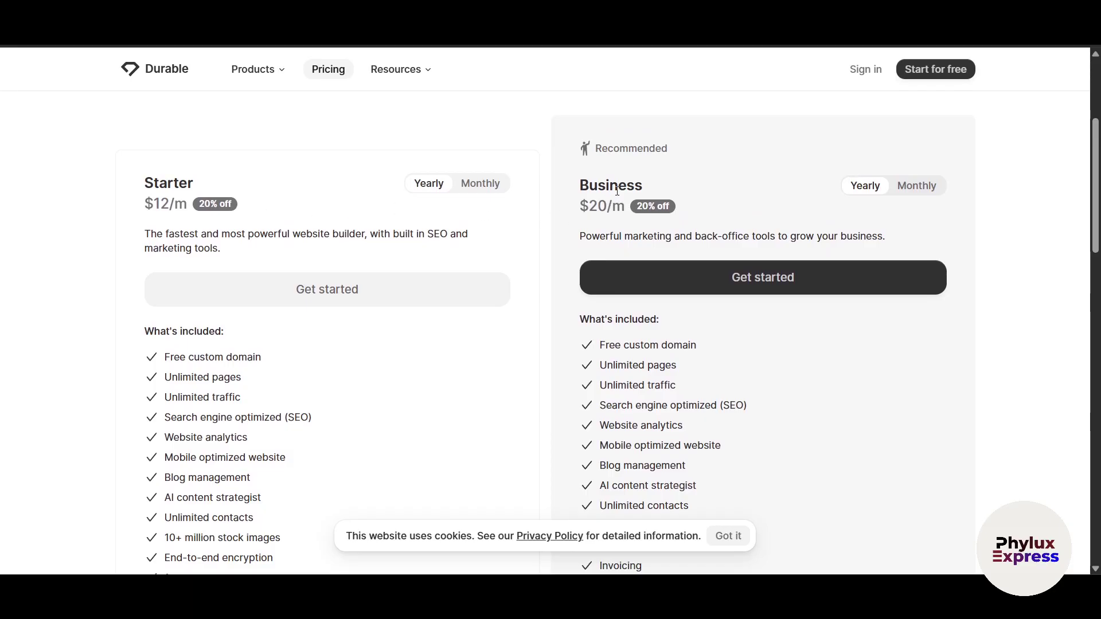
# Step: Compare monthly and yearly billing for the plans and examine the features each plan includes
pyautogui.click(491, 186)
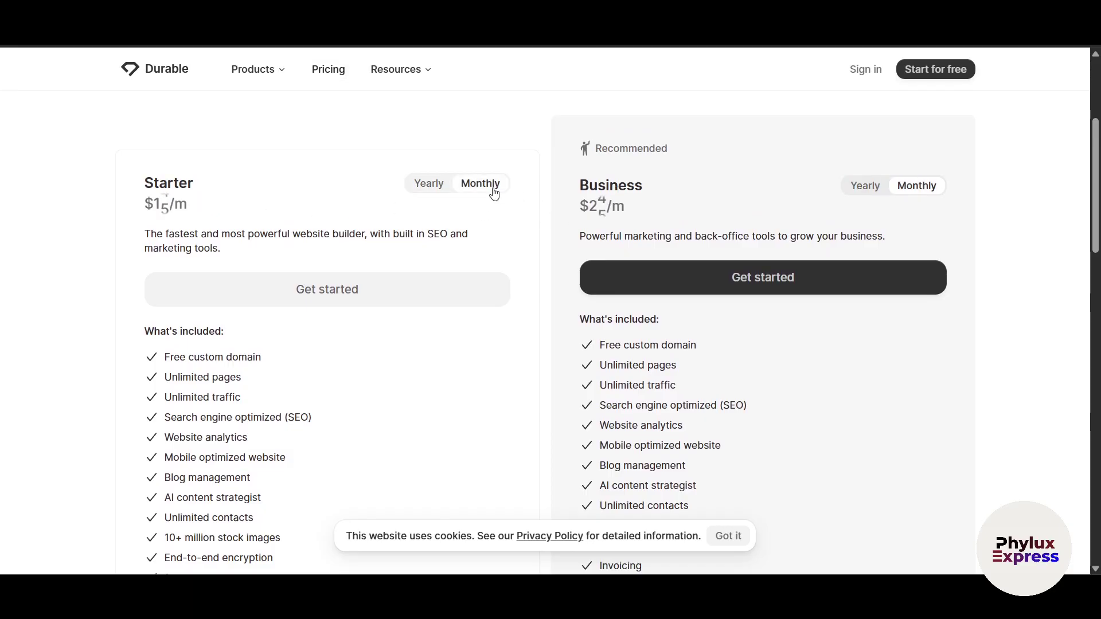
pyautogui.click(434, 188)
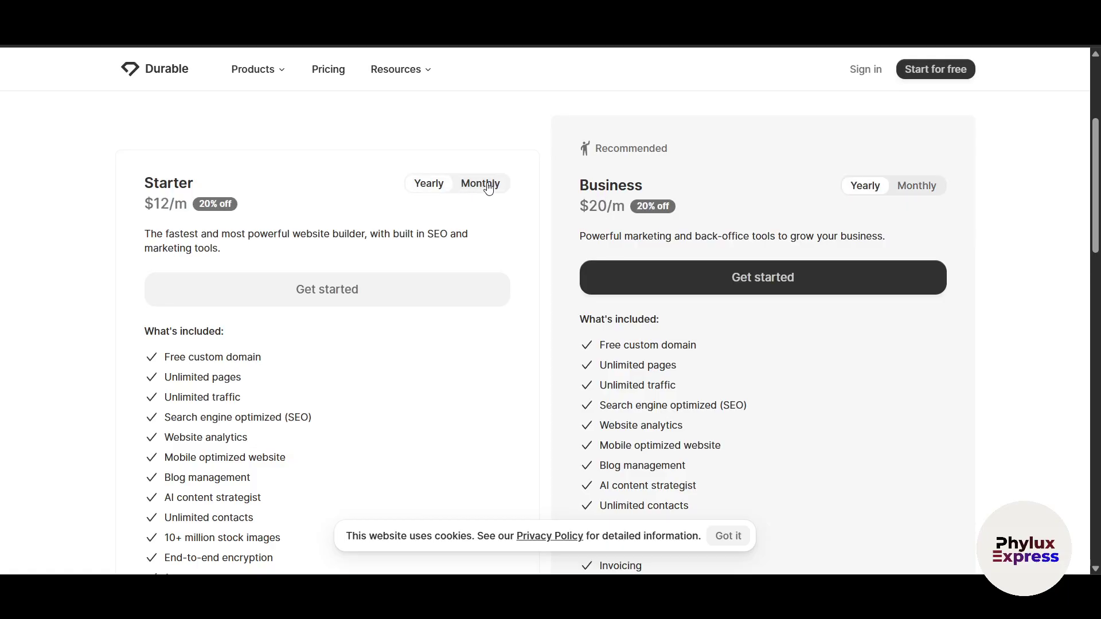
pyautogui.scroll(-3, 330, 373)
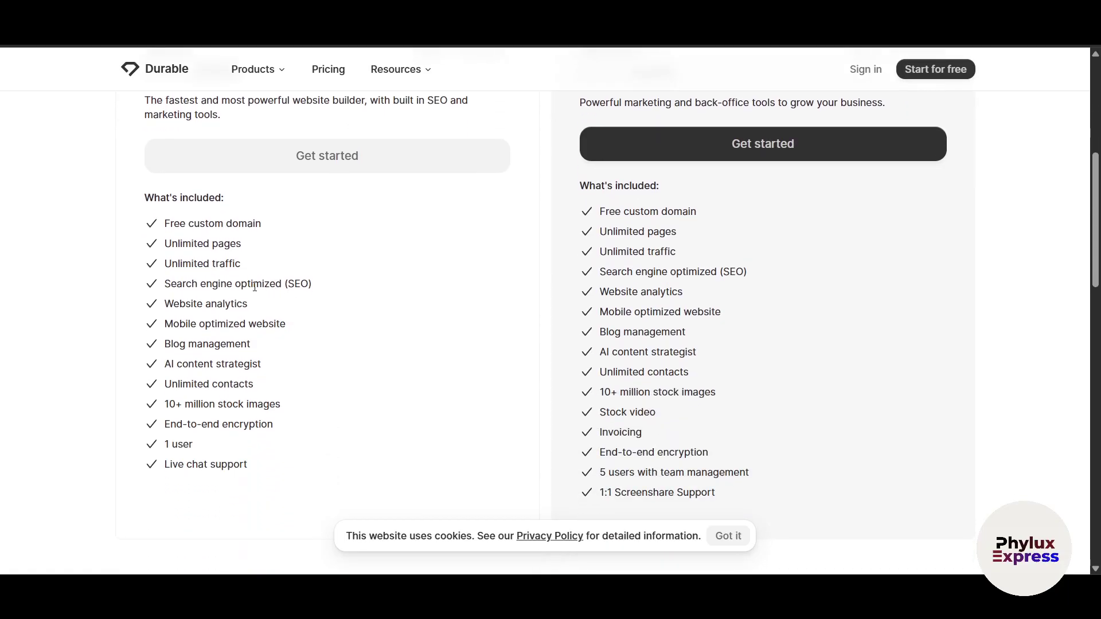
pyautogui.scroll(-1, 287, 355)
pyautogui.scroll(-1, 413, 402)
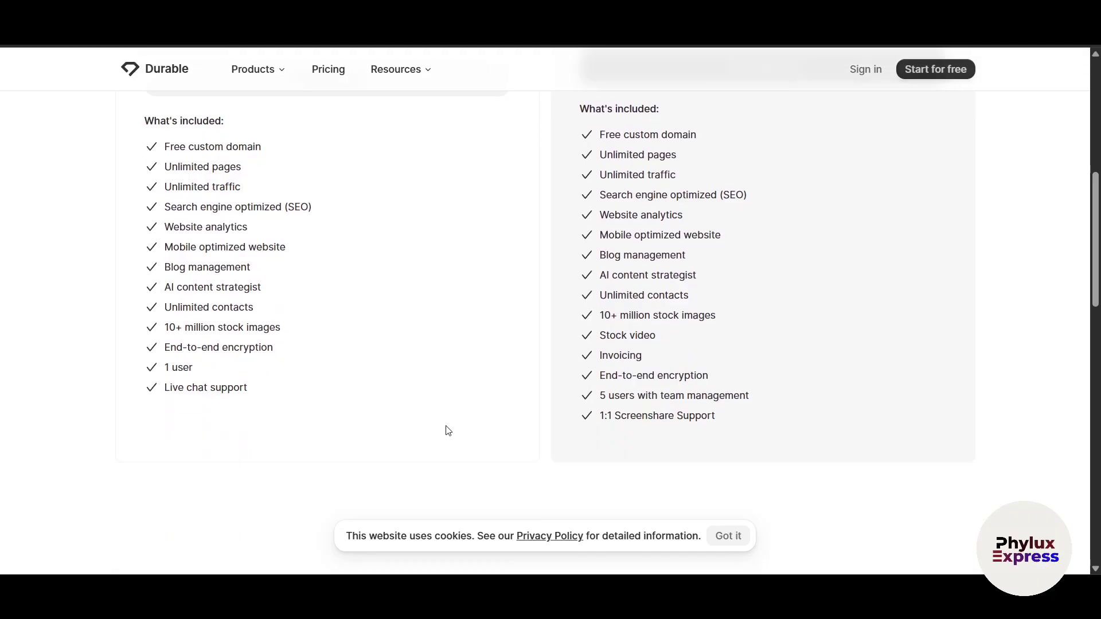
# Step: Dismiss the cookie notice and look over the rest of the pricing page
pyautogui.click(741, 535)
pyautogui.scroll(3, 764, 433)
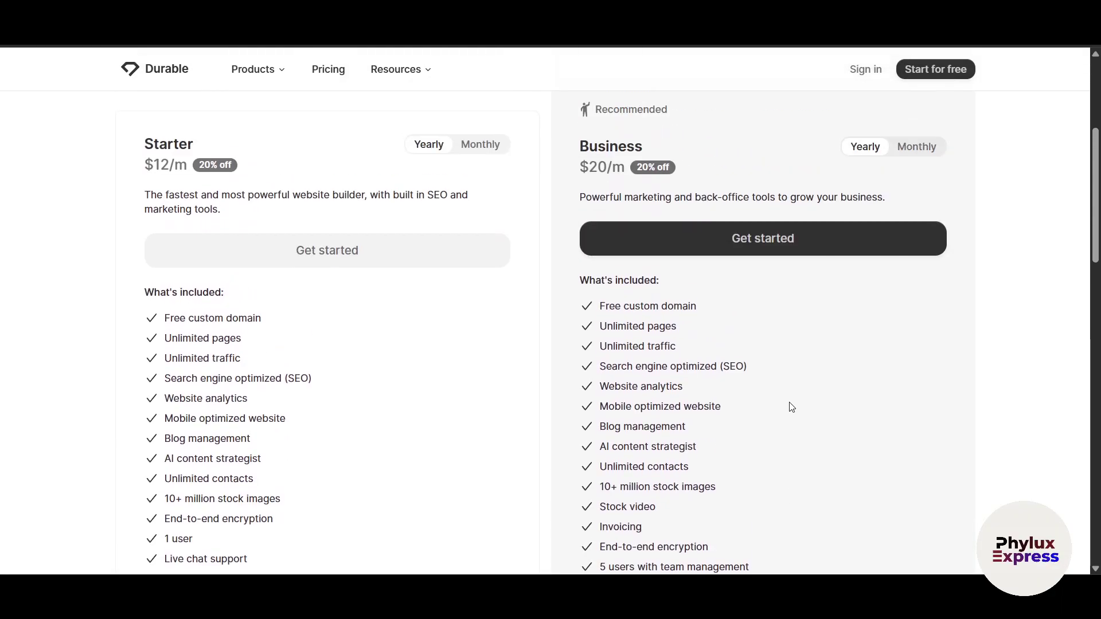
pyautogui.scroll(1, 582, 261)
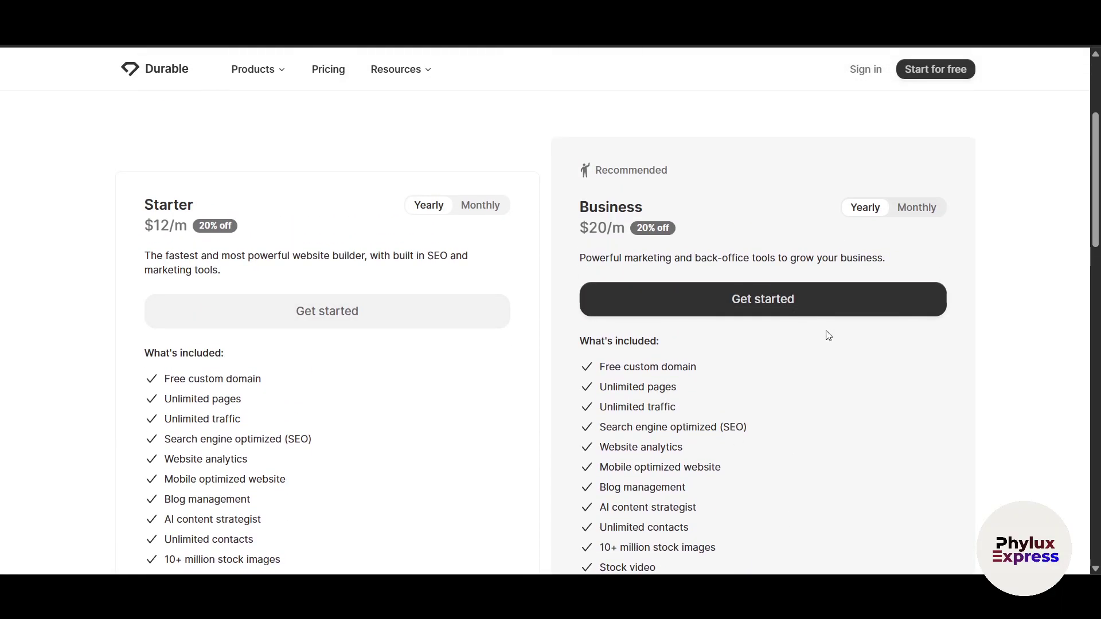
pyautogui.scroll(-12, 867, 352)
pyautogui.scroll(15, 877, 356)
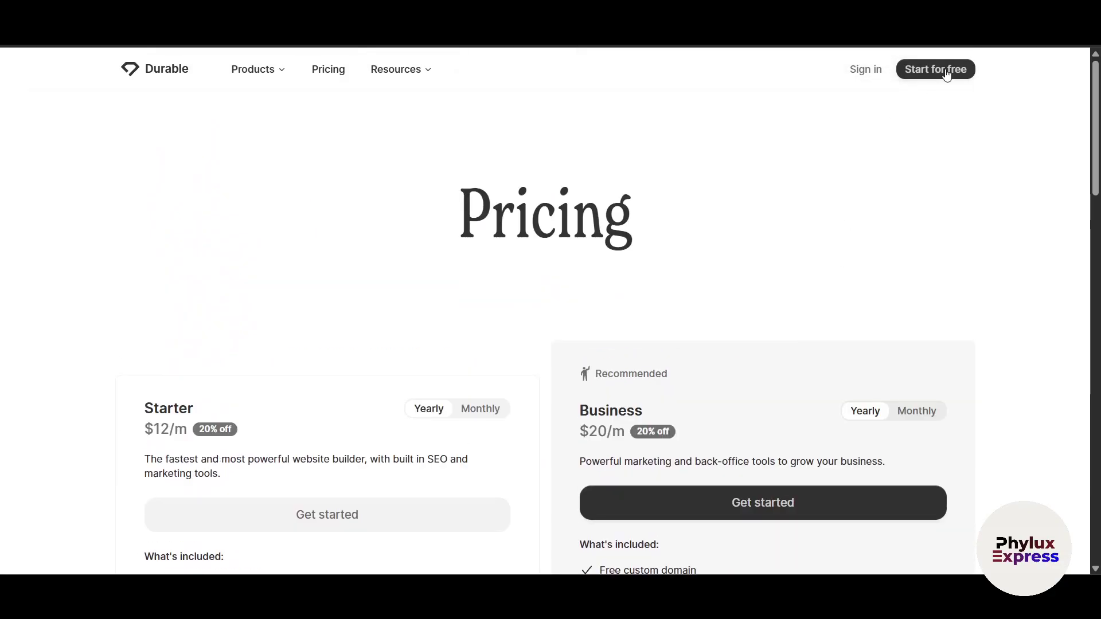
# Step: Start the free website setup and submit "a personal training website for weight loss" as the business type
pyautogui.click(947, 71)
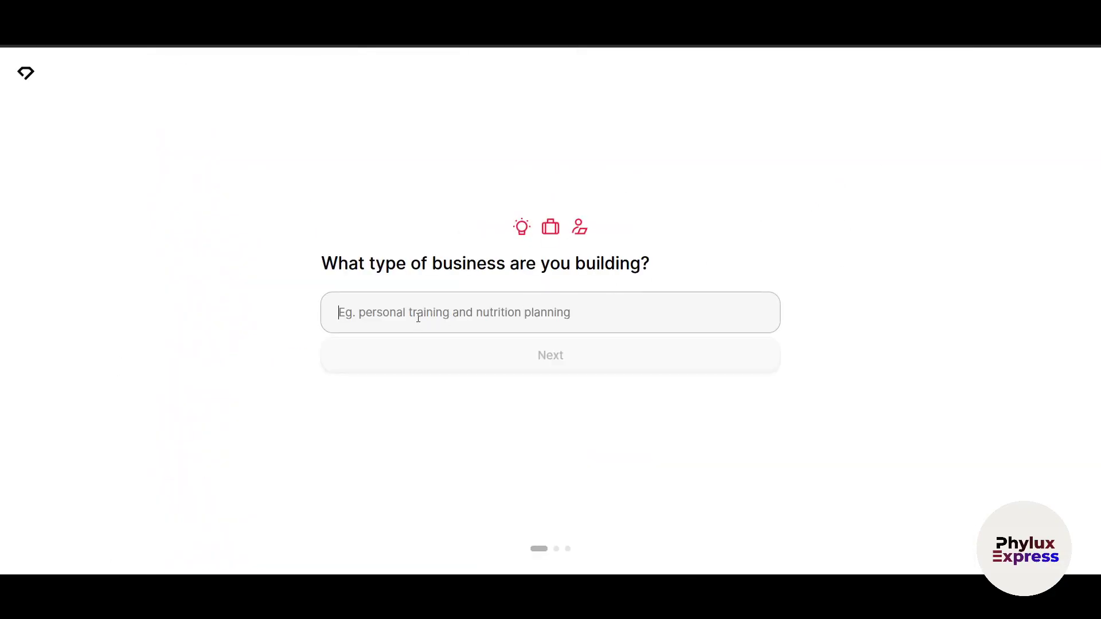
pyautogui.moveTo(322, 264); pyautogui.dragTo(650, 265)
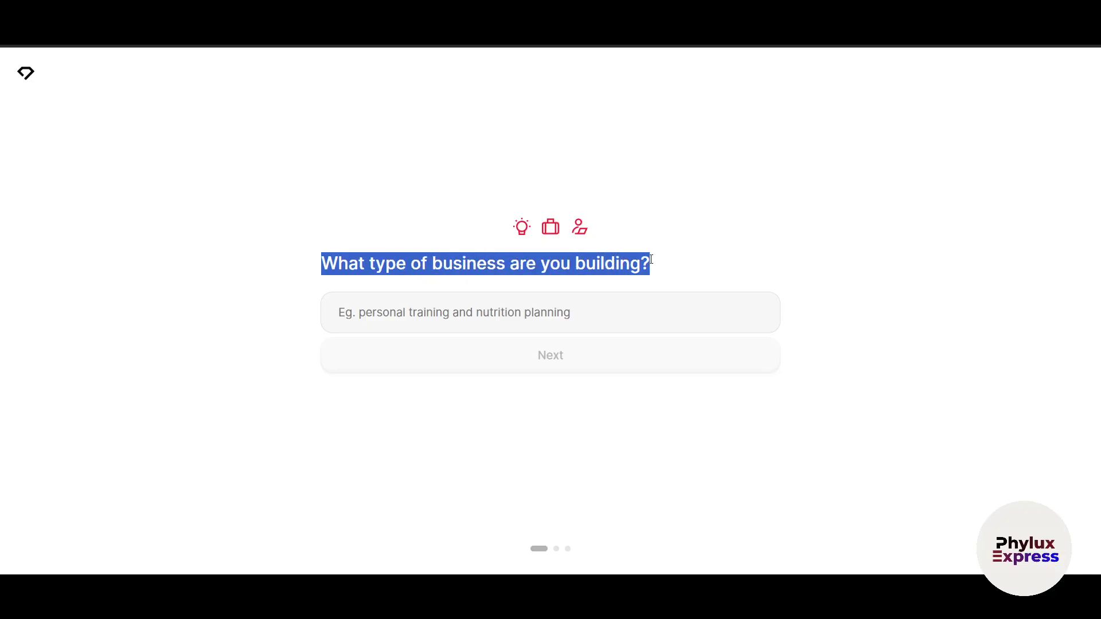
pyautogui.click(608, 320)
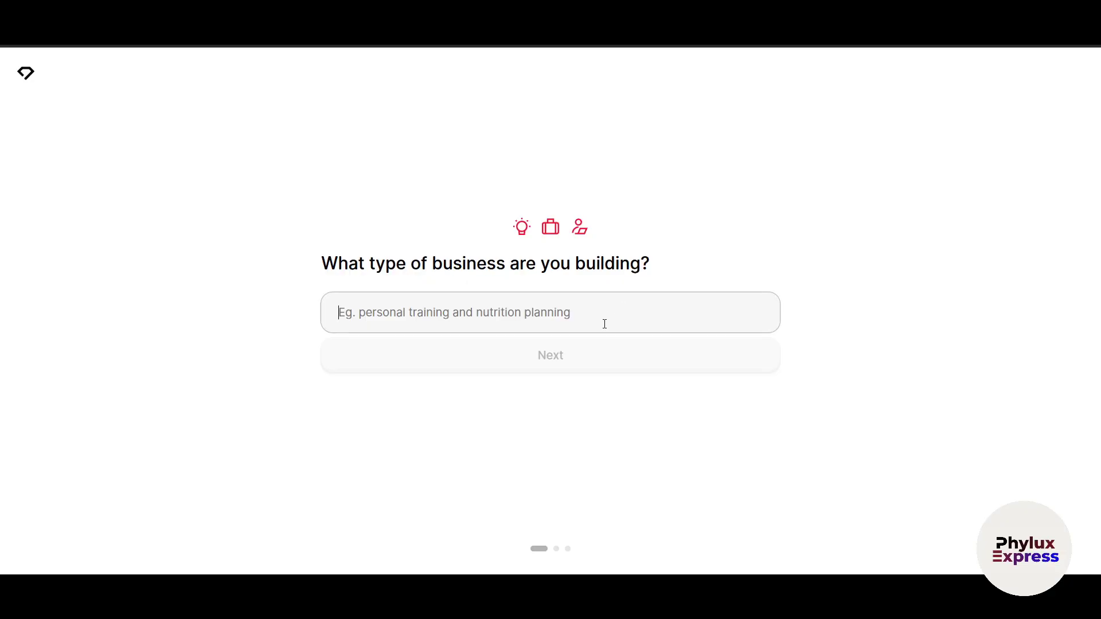
pyautogui.write('a personal training website for weight loss')
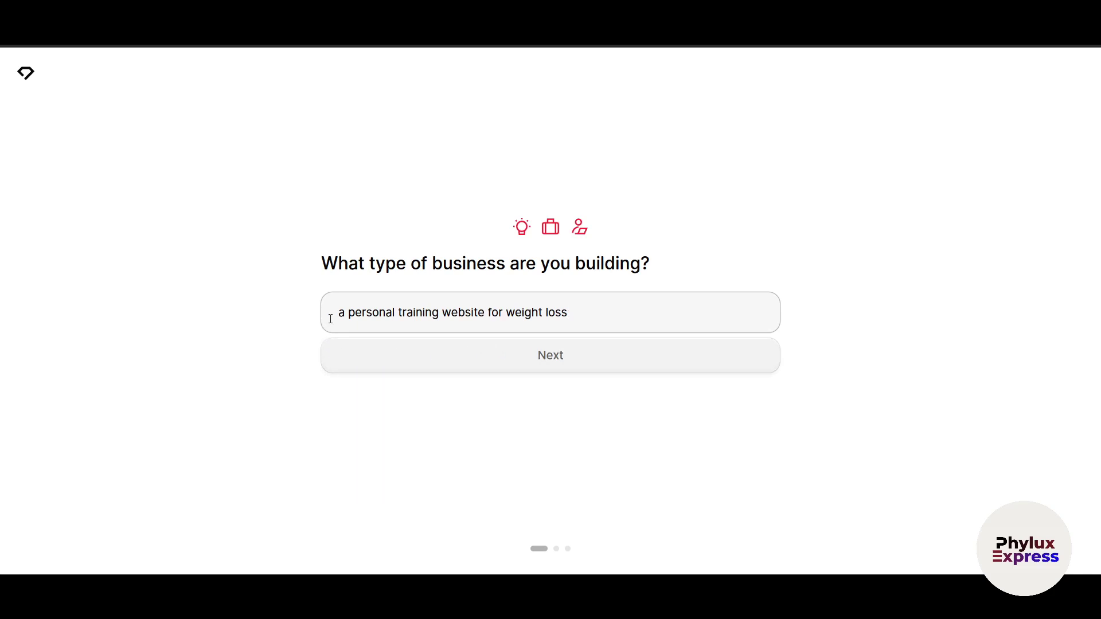
pyautogui.click(549, 356)
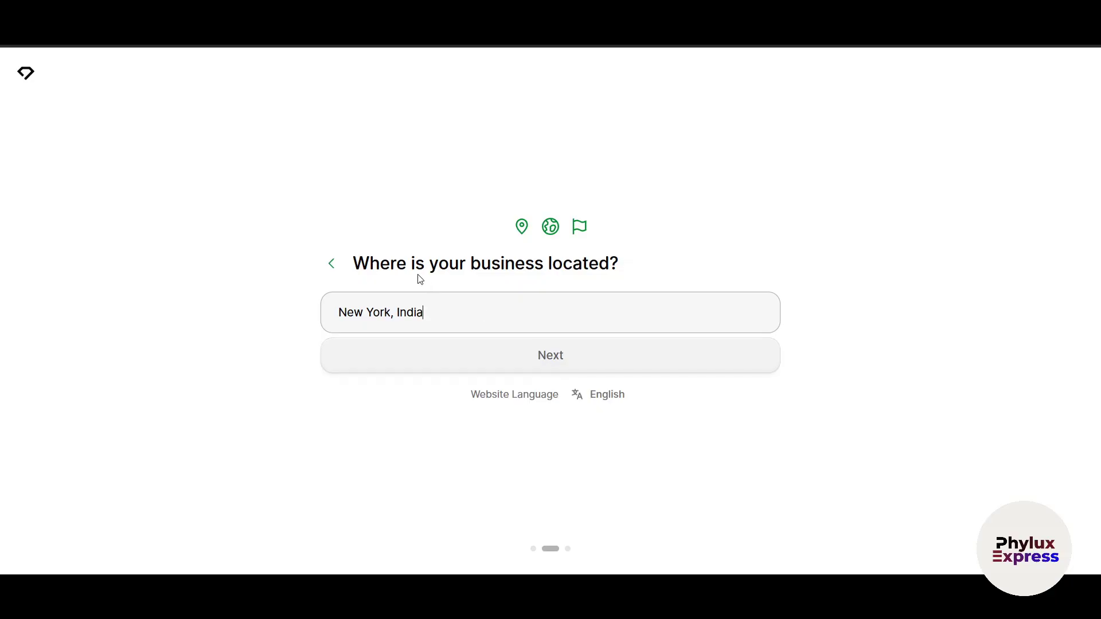
# Step: Set the business location to the suggested Indian Lake, NY, USA and continue
pyautogui.click(435, 314)
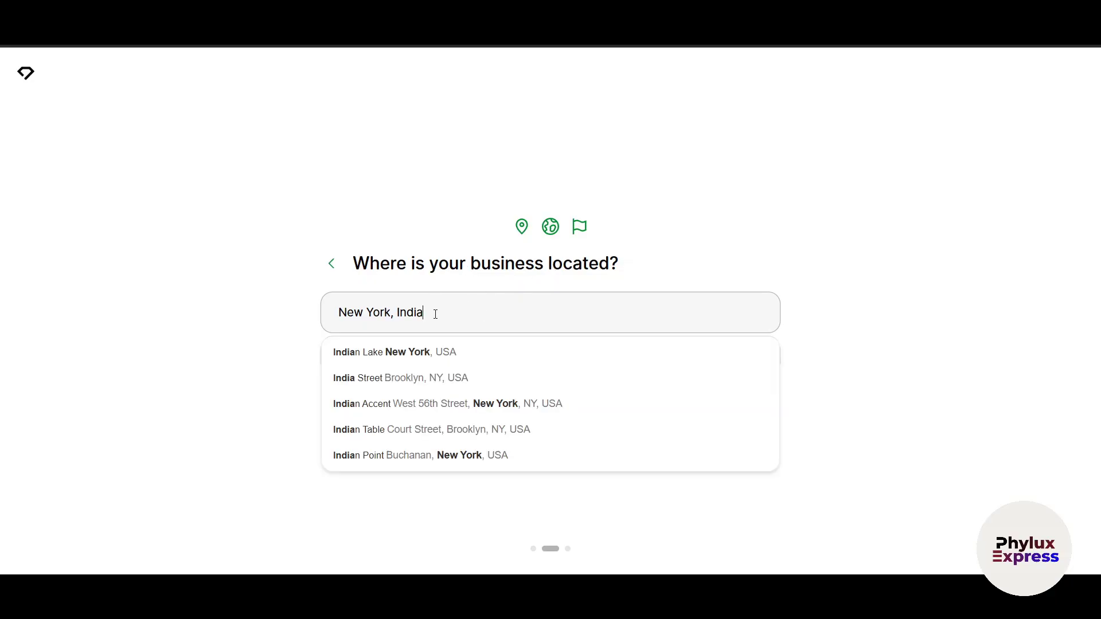
pyautogui.click(428, 358)
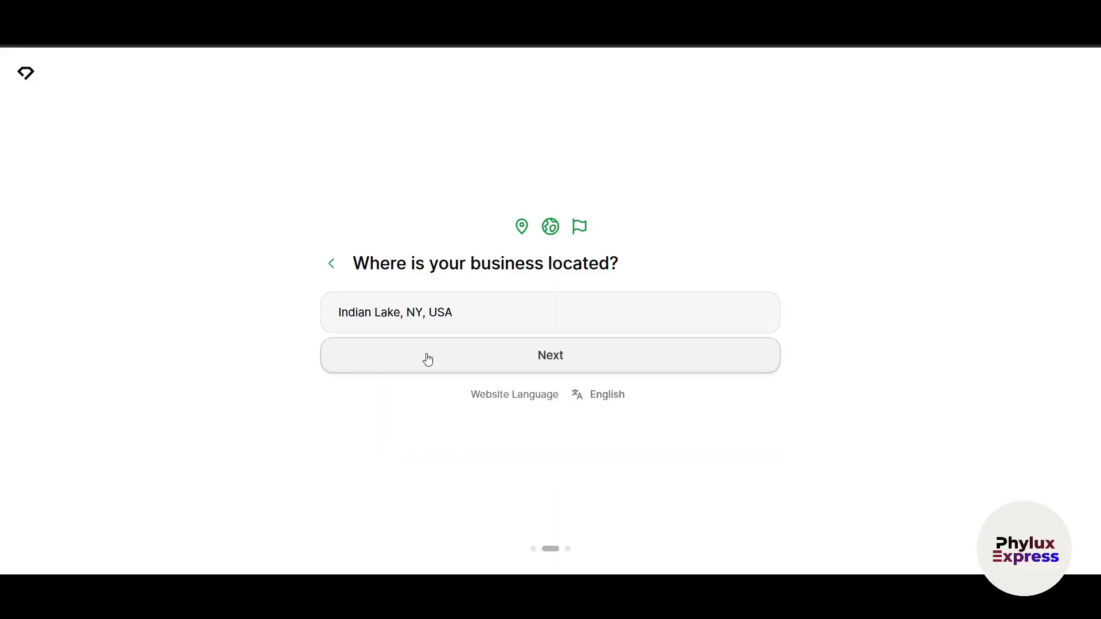
pyautogui.click(489, 358)
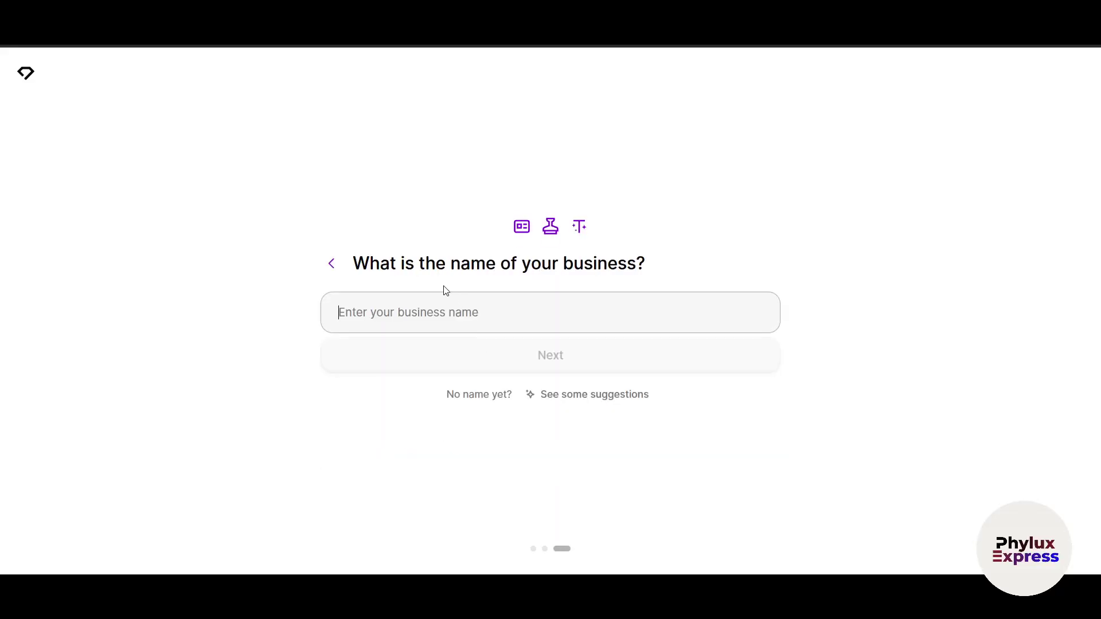
# Step: Name the business "Phylux Health" and generate the website
pyautogui.write('Phylux Health')
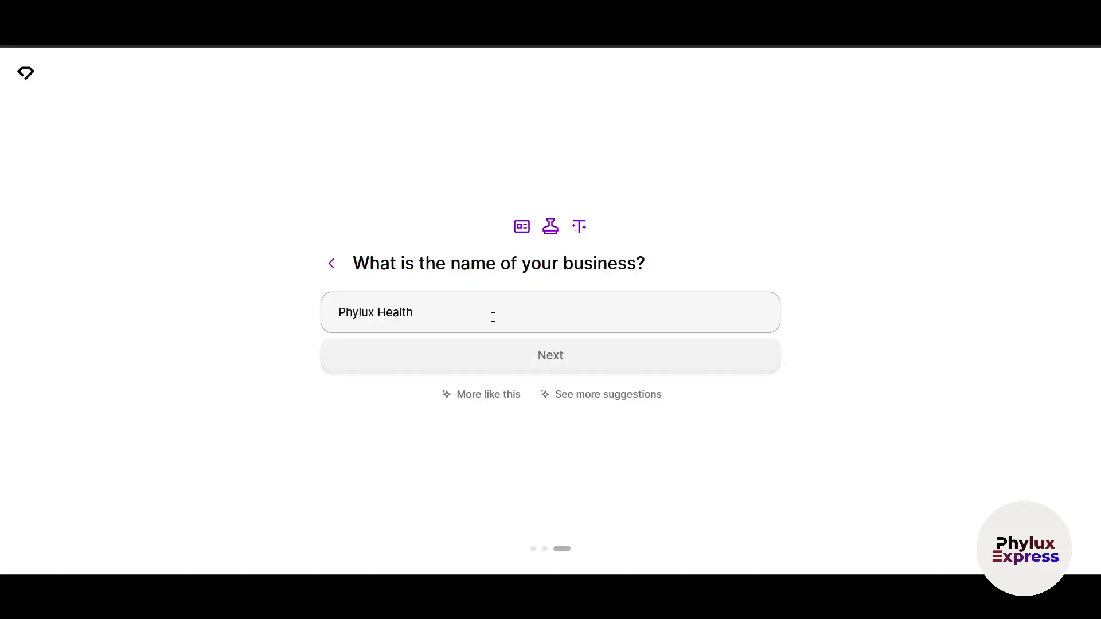
pyautogui.click(550, 356)
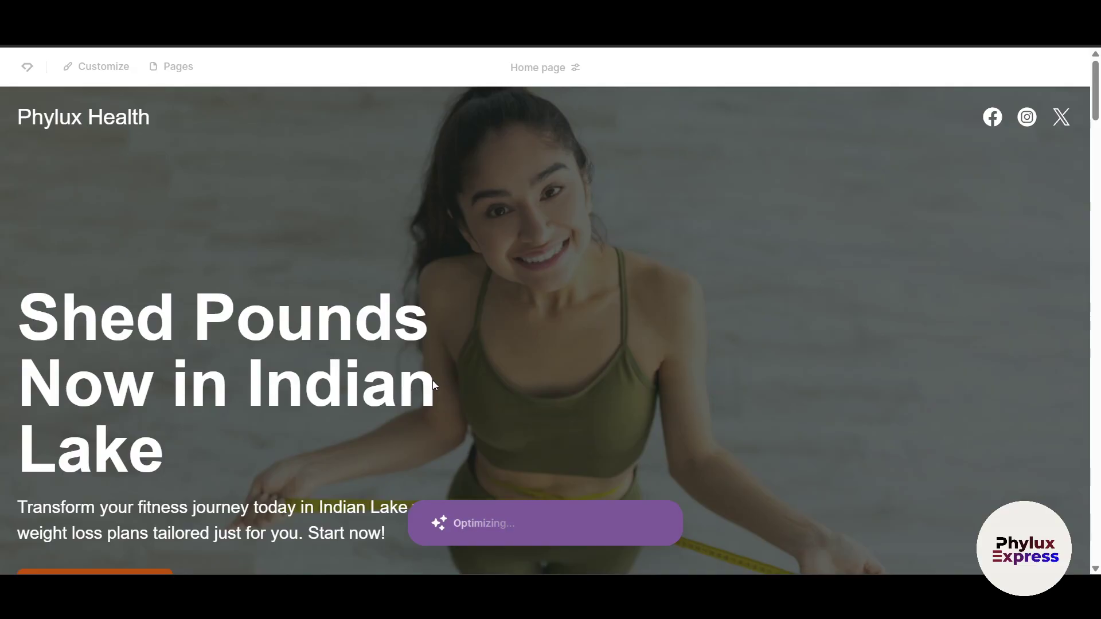
# Step: Look through the generated home page from the hero banner to the services section while it is being optimized
pyautogui.scroll(-5, 603, 220)
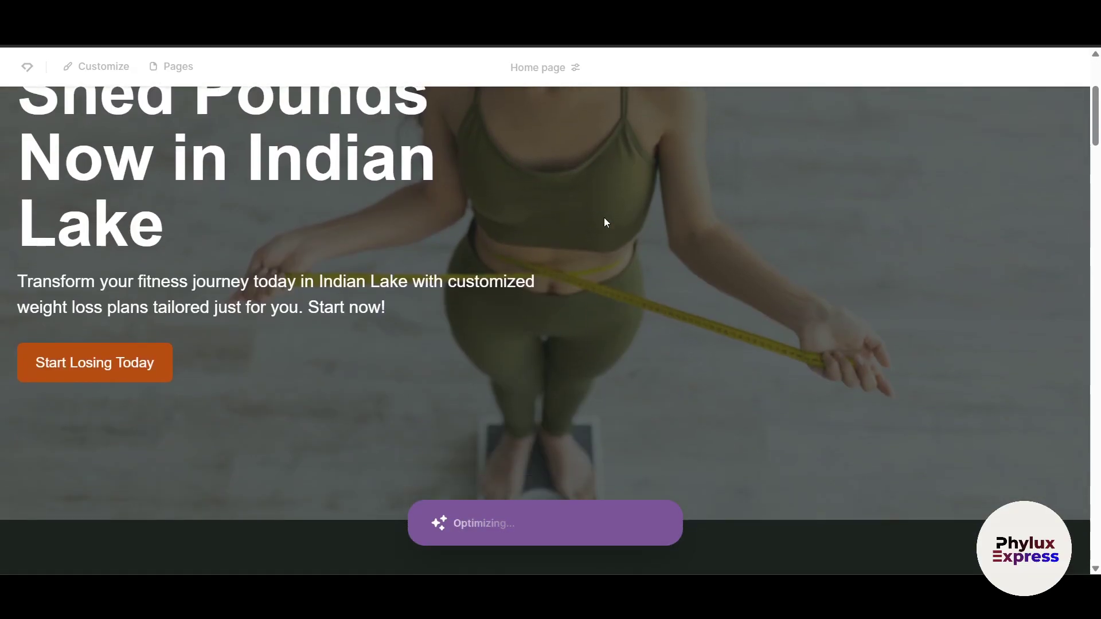
pyautogui.scroll(5, 612, 445)
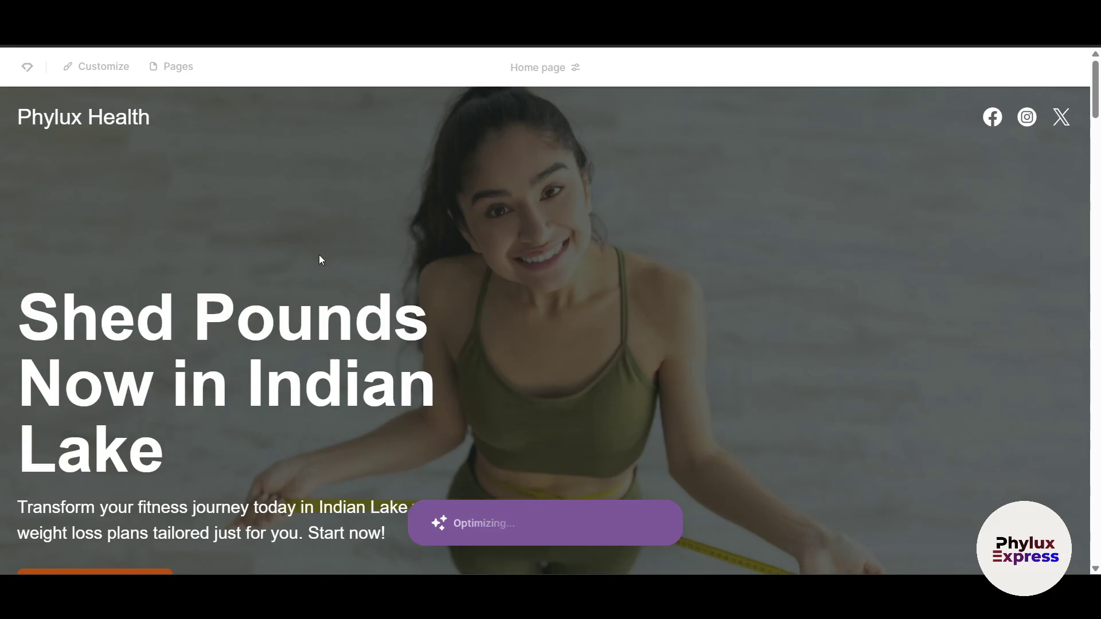
pyautogui.scroll(-1, 321, 259)
pyautogui.scroll(1, 457, 275)
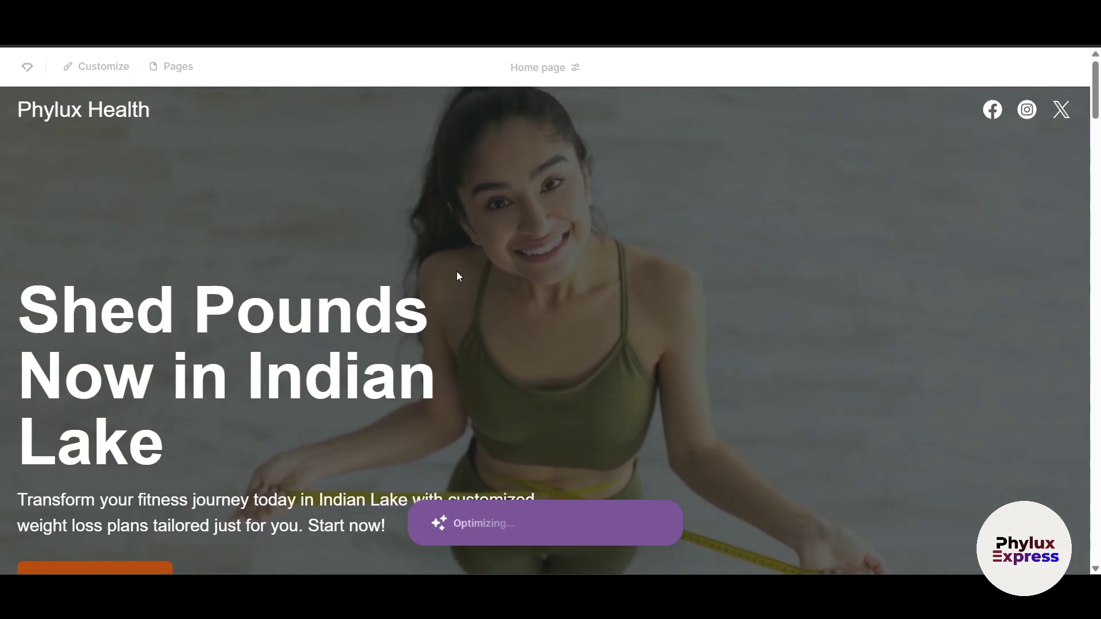
pyautogui.scroll(-2, 740, 246)
pyautogui.scroll(-7, 617, 259)
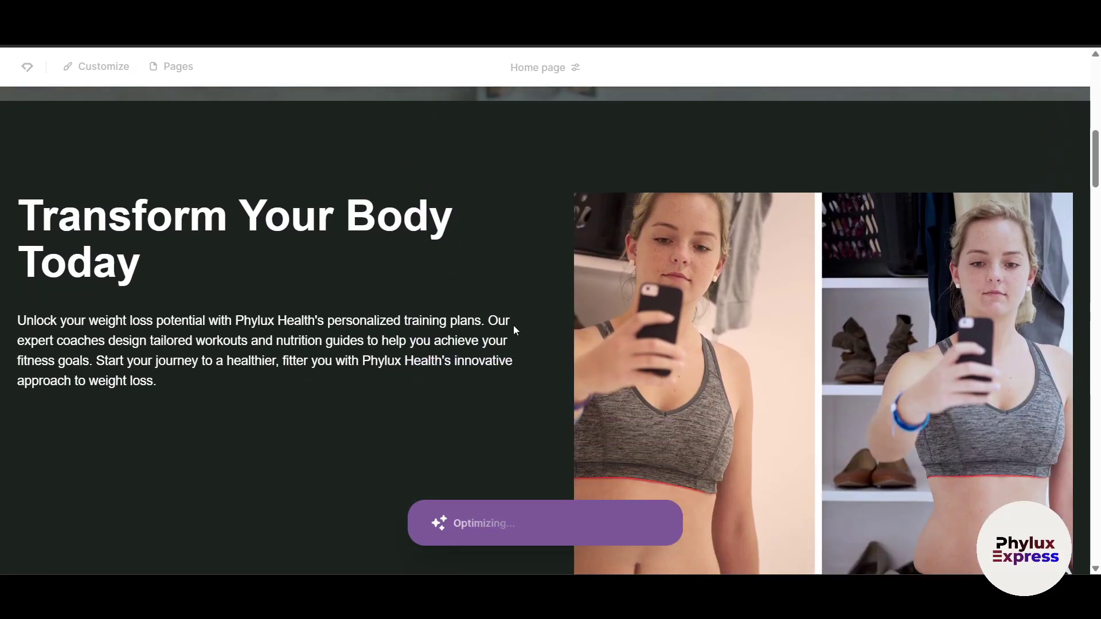
pyautogui.scroll(-3, 517, 330)
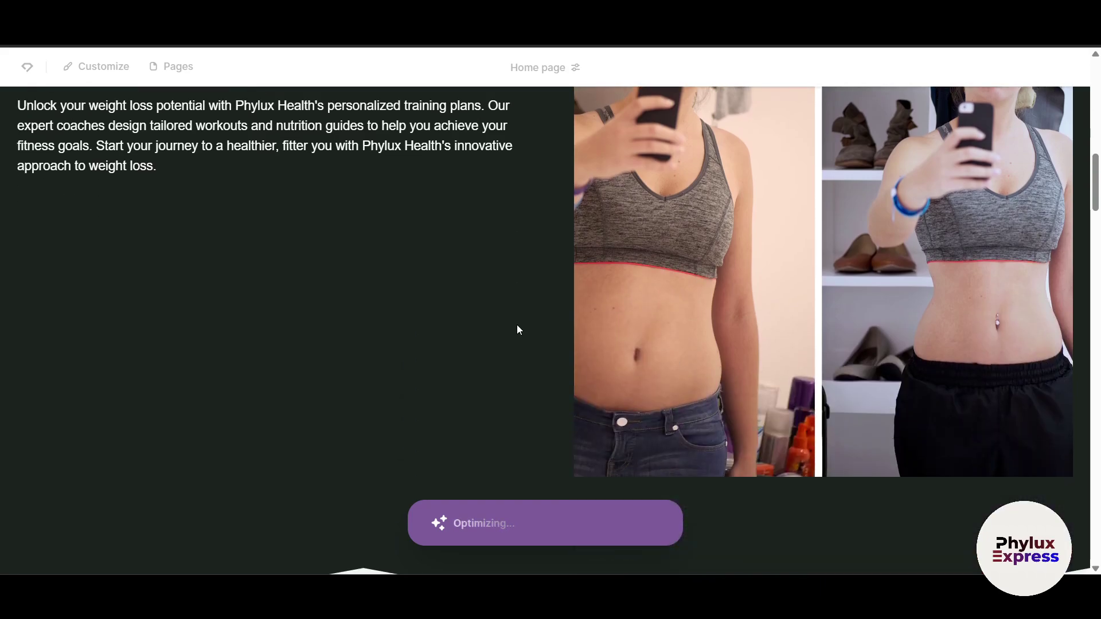
pyautogui.scroll(-4, 517, 330)
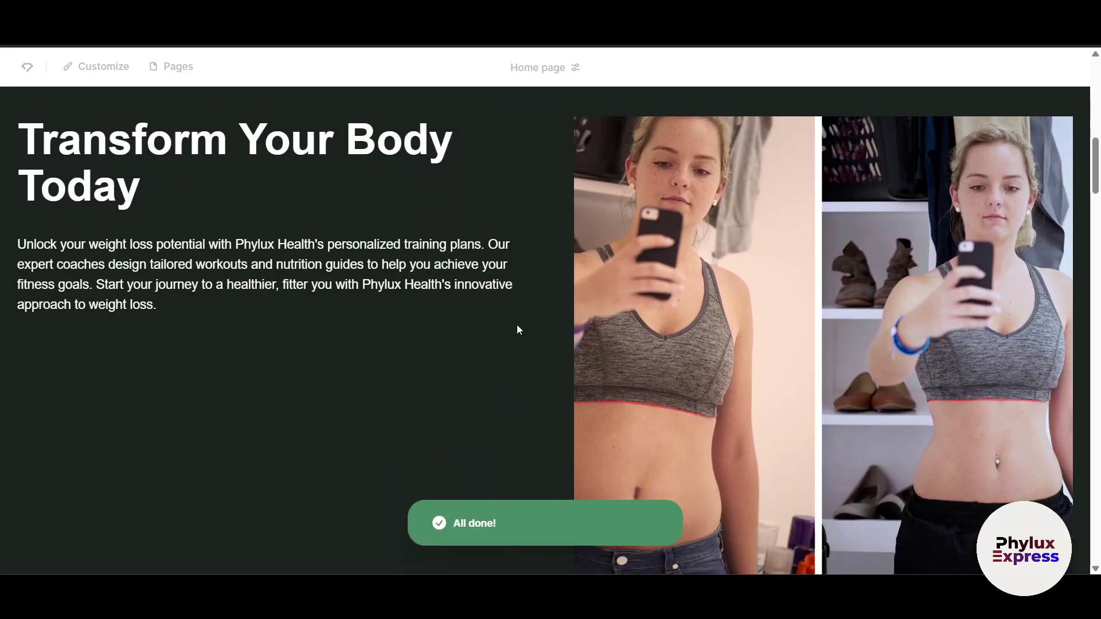
pyautogui.scroll(-9, 517, 330)
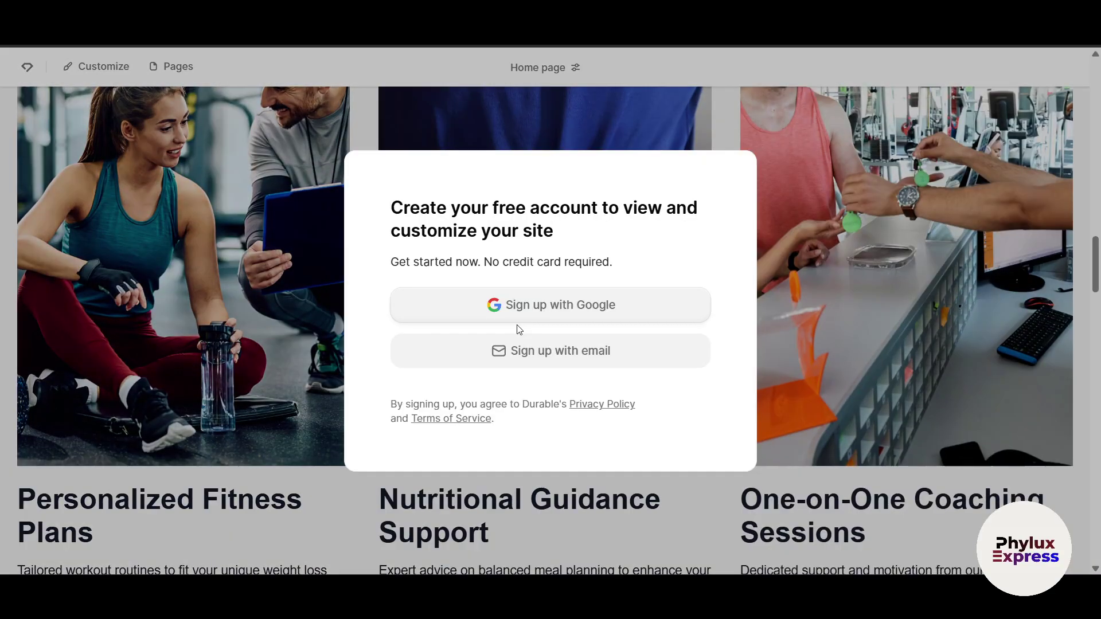
# Step: Read the account creation prompt's heading and its credit card terms
pyautogui.moveTo(410, 208); pyautogui.dragTo(605, 212)
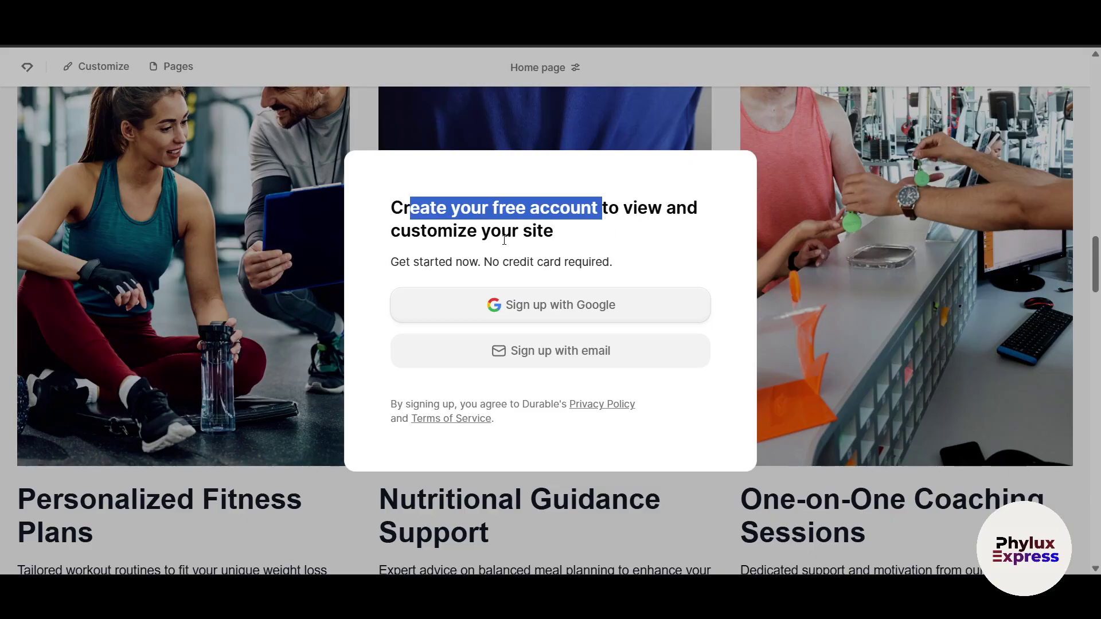
pyautogui.moveTo(430, 262); pyautogui.dragTo(610, 261)
pyautogui.click(661, 263)
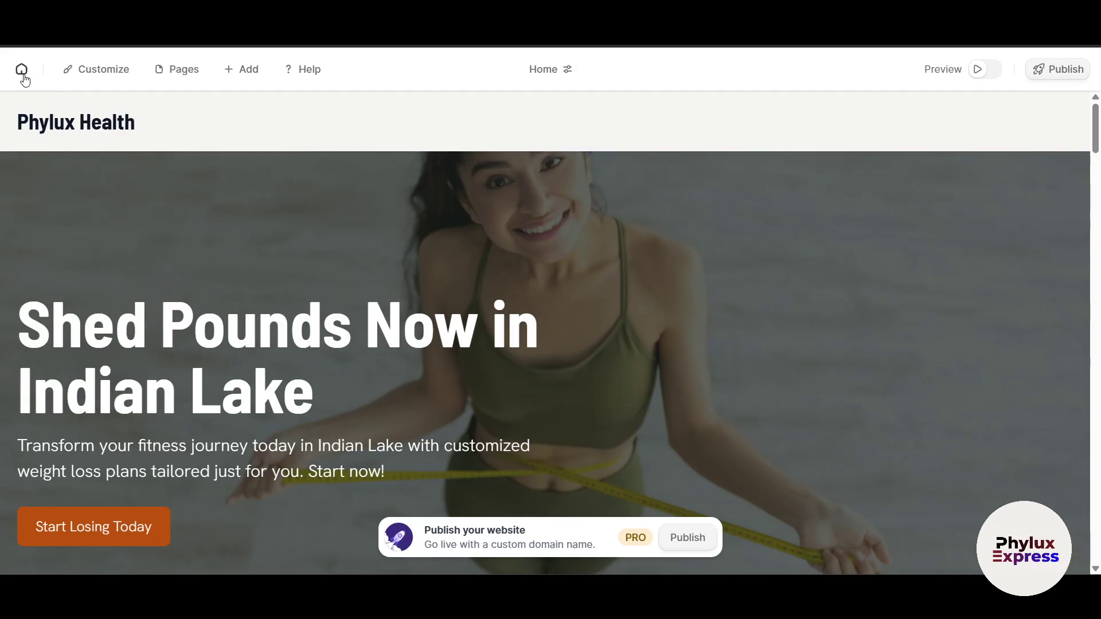
# Step: Look over the site's customization options and its list of pages
pyautogui.click(101, 71)
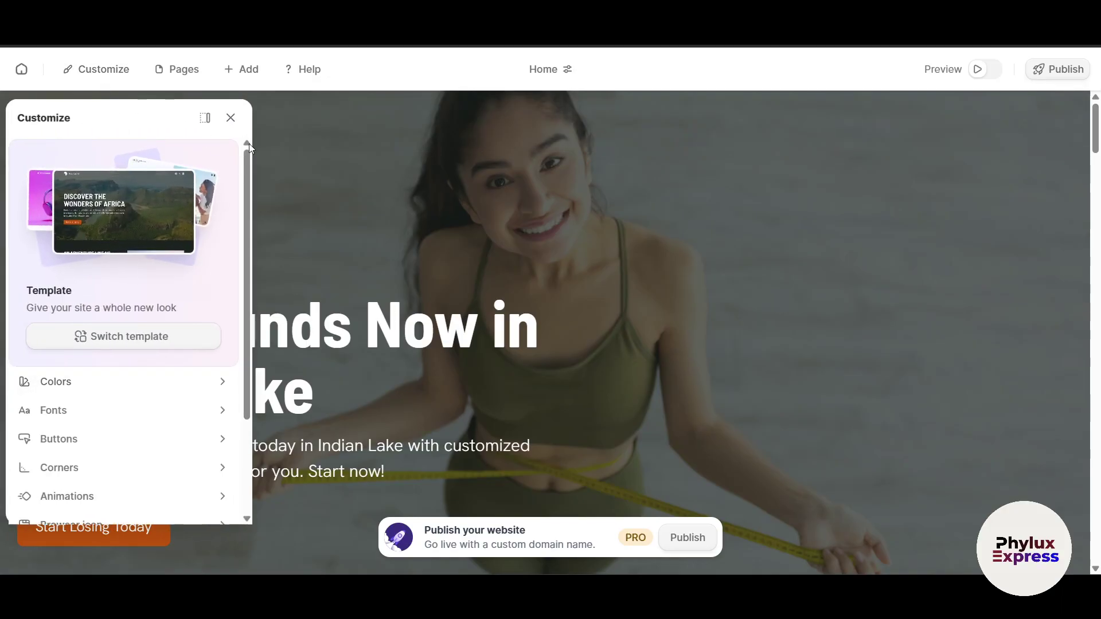
pyautogui.click(231, 119)
pyautogui.click(184, 71)
pyautogui.click(259, 118)
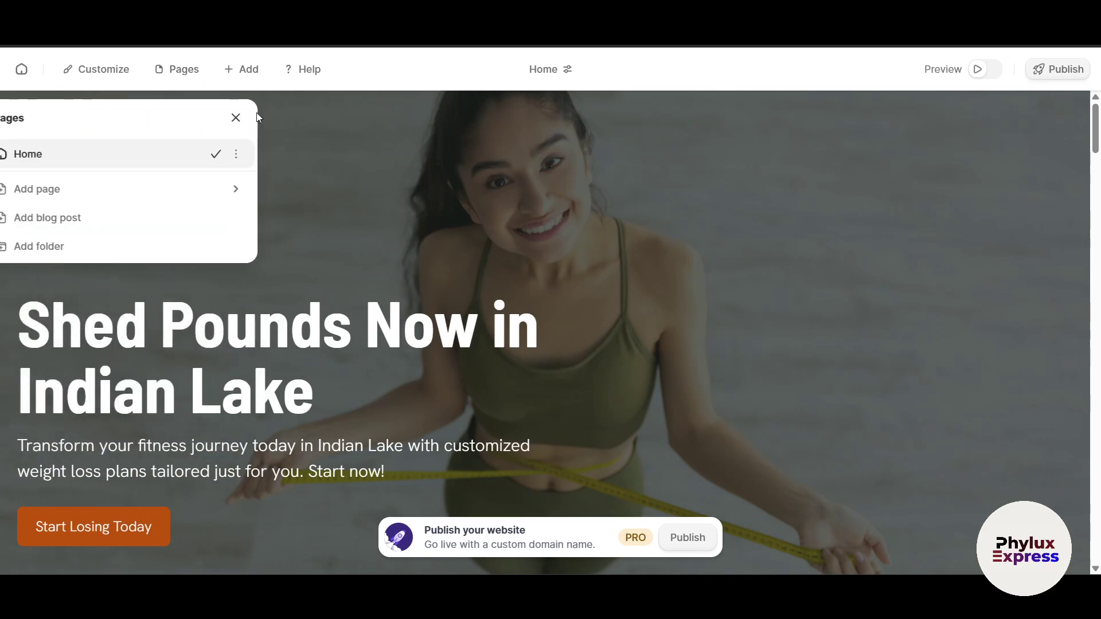
# Step: Preview the website at desktop size and look through the home page down to the photo gallery
pyautogui.click(981, 70)
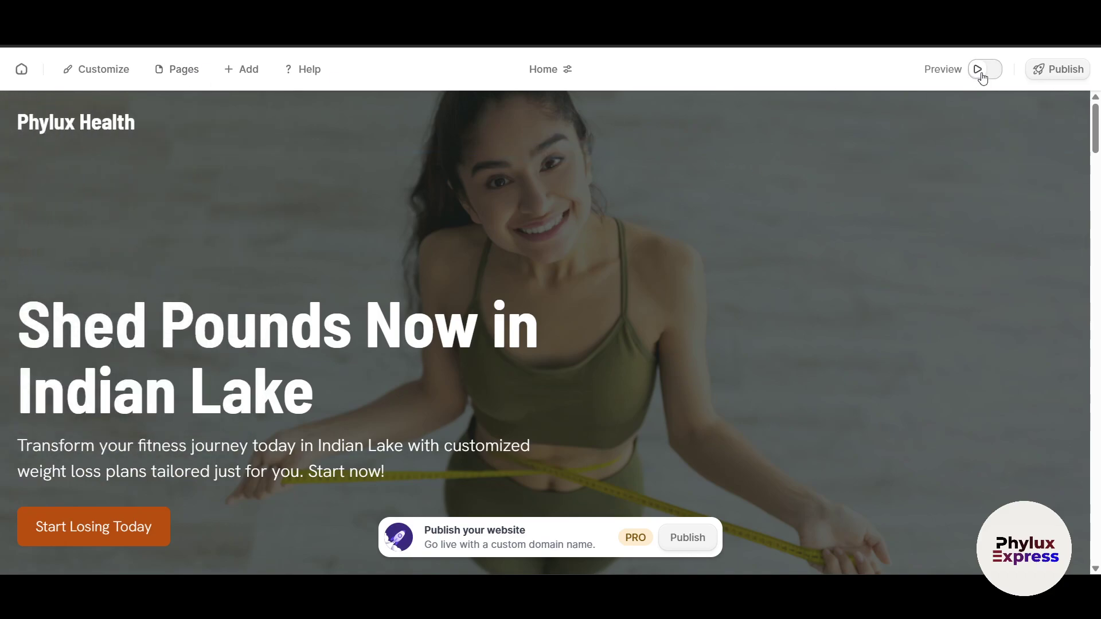
pyautogui.scroll(-5, 657, 280)
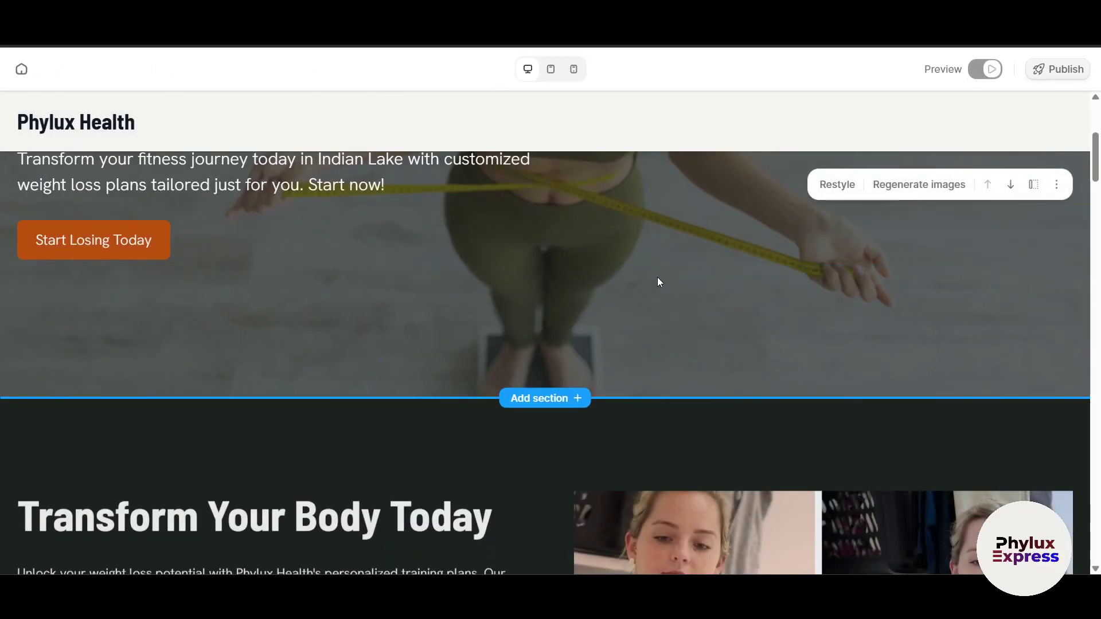
pyautogui.scroll(5, 682, 282)
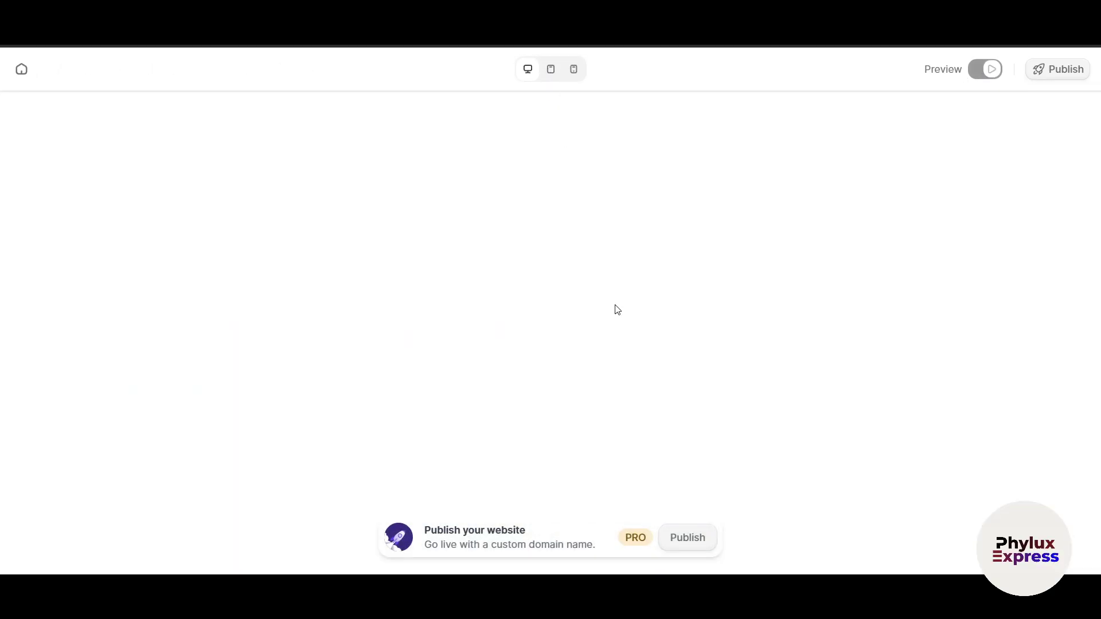
pyautogui.scroll(-15, 642, 340)
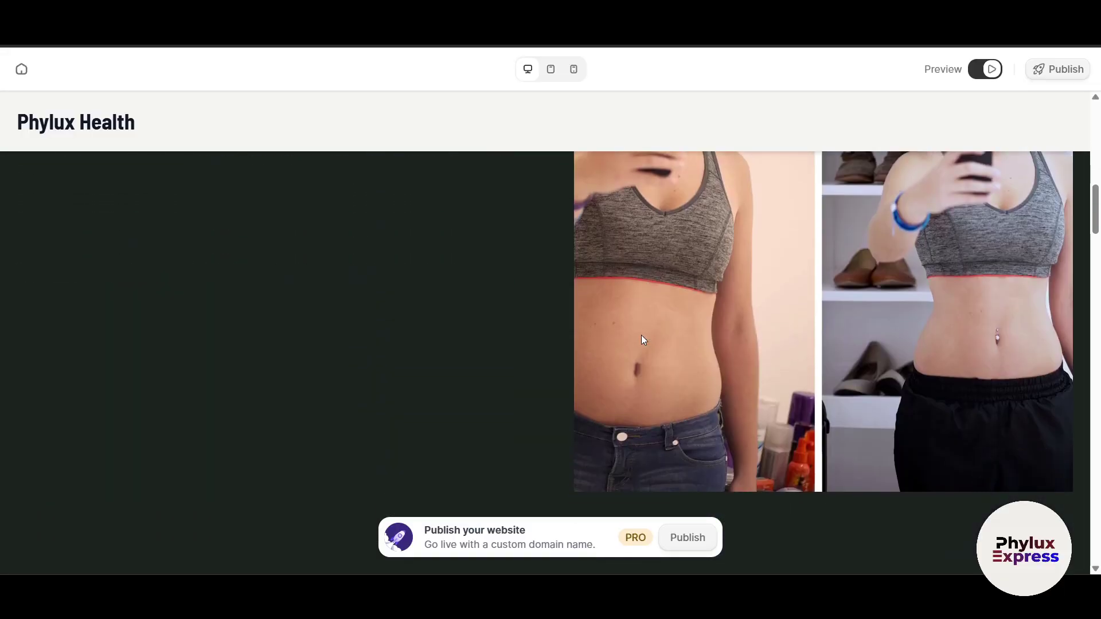
pyautogui.scroll(-15, 642, 339)
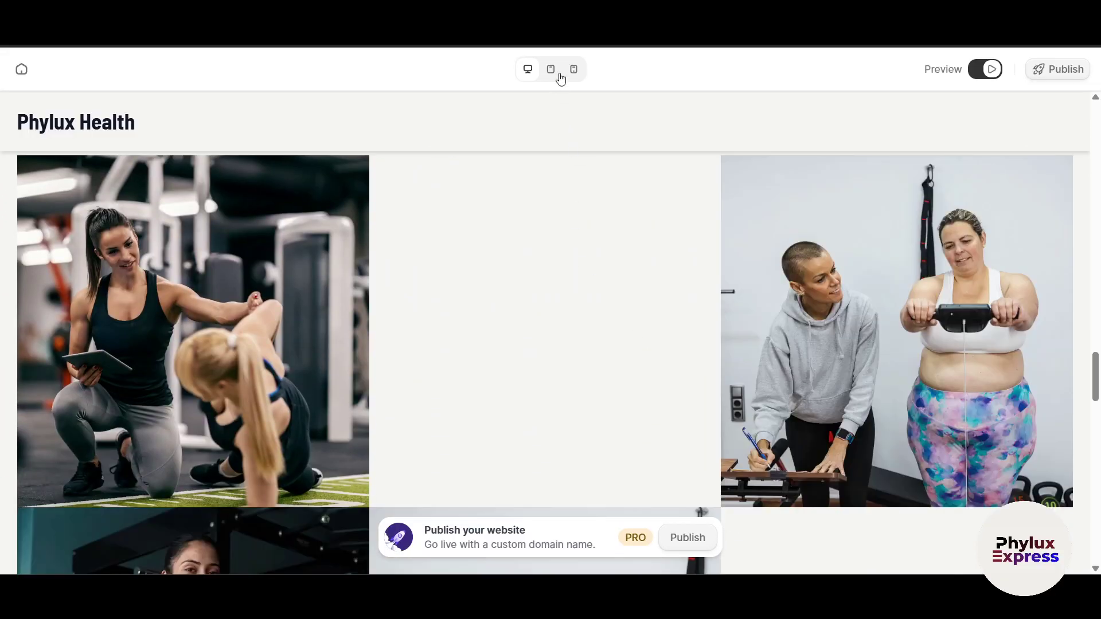
# Step: Check the preview at tablet and mobile sizes, and return to editing at desktop size
pyautogui.click(552, 71)
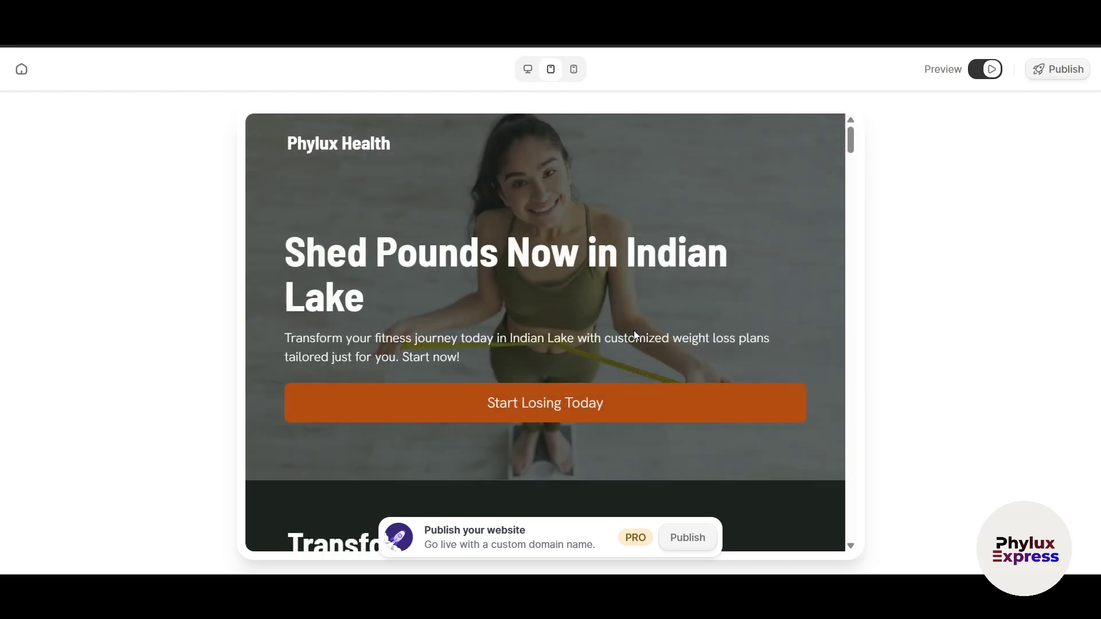
pyautogui.scroll(-6, 634, 330)
pyautogui.moveTo(849, 194); pyautogui.dragTo(854, 323)
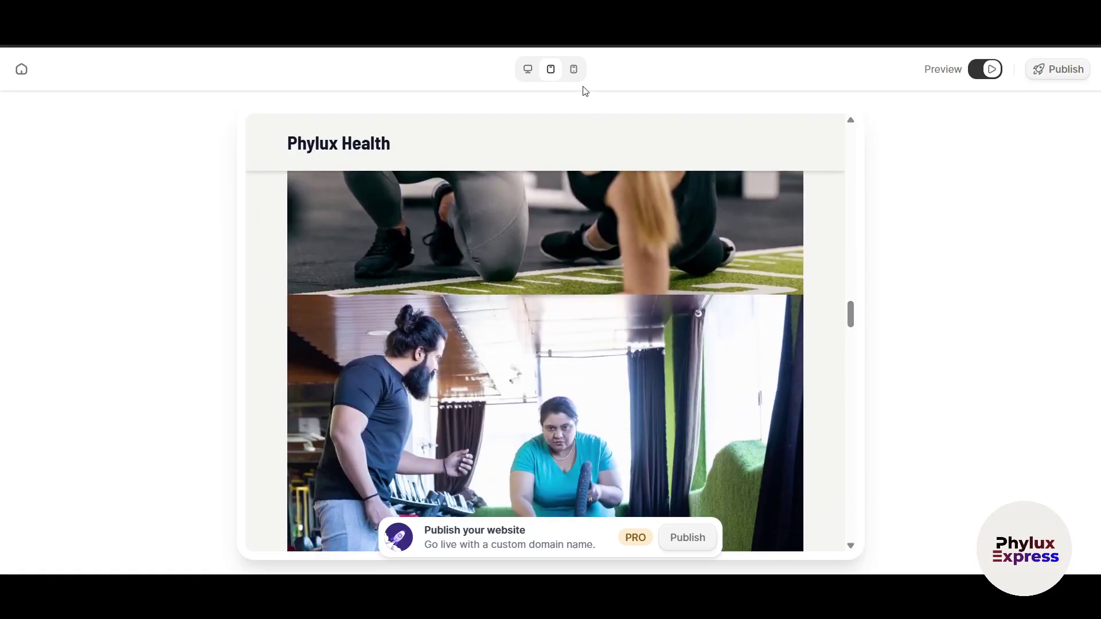
pyautogui.click(574, 69)
pyautogui.scroll(-5, 614, 352)
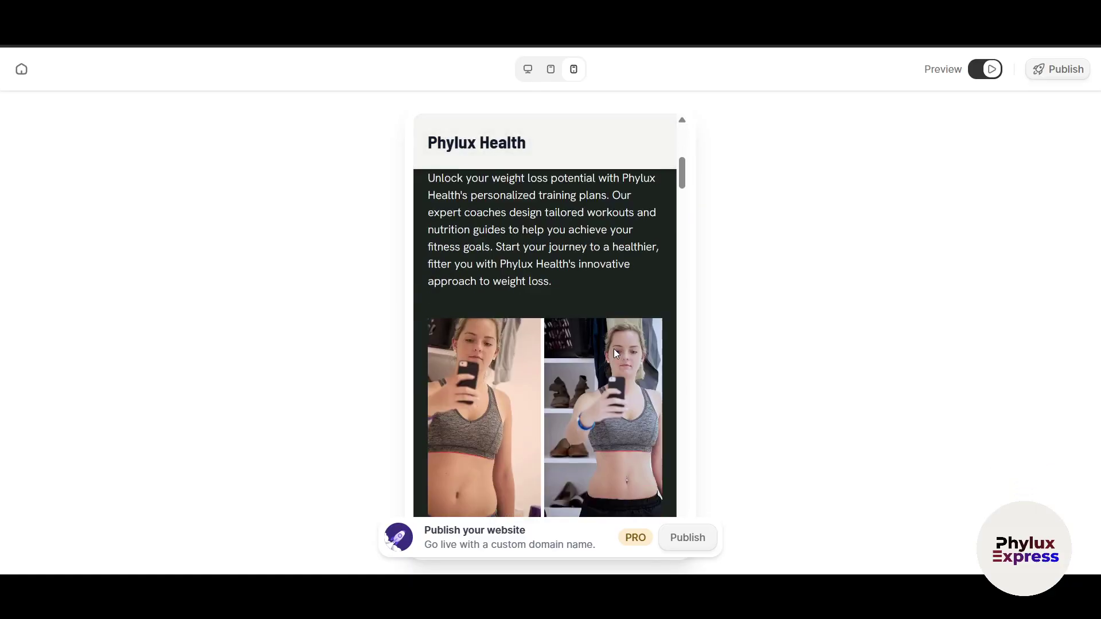
pyautogui.scroll(-5, 614, 349)
pyautogui.click(528, 69)
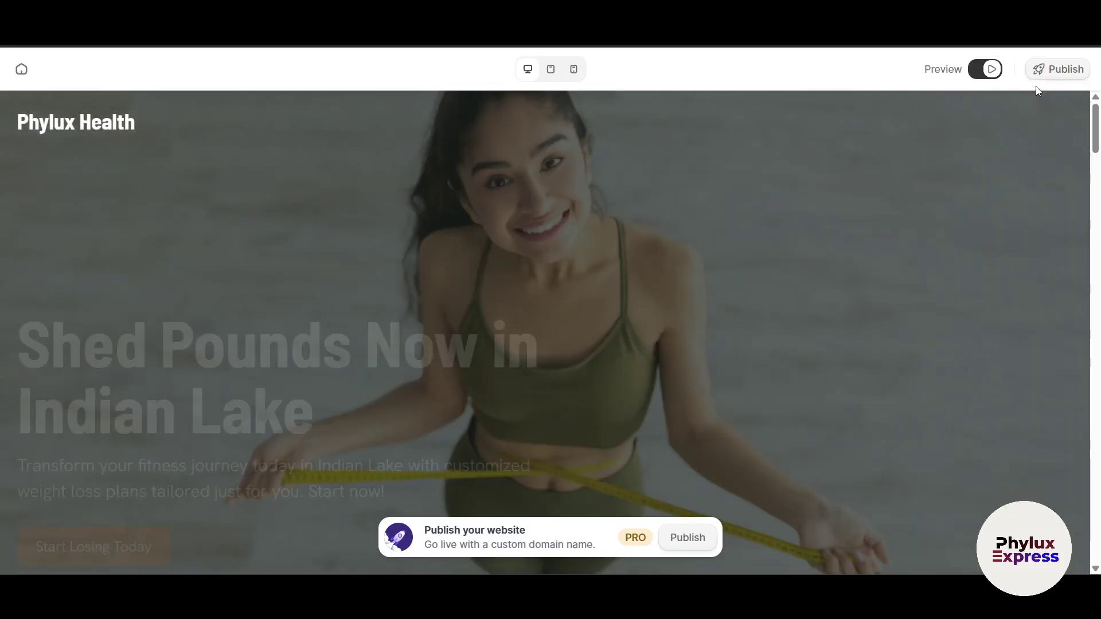
pyautogui.click(985, 69)
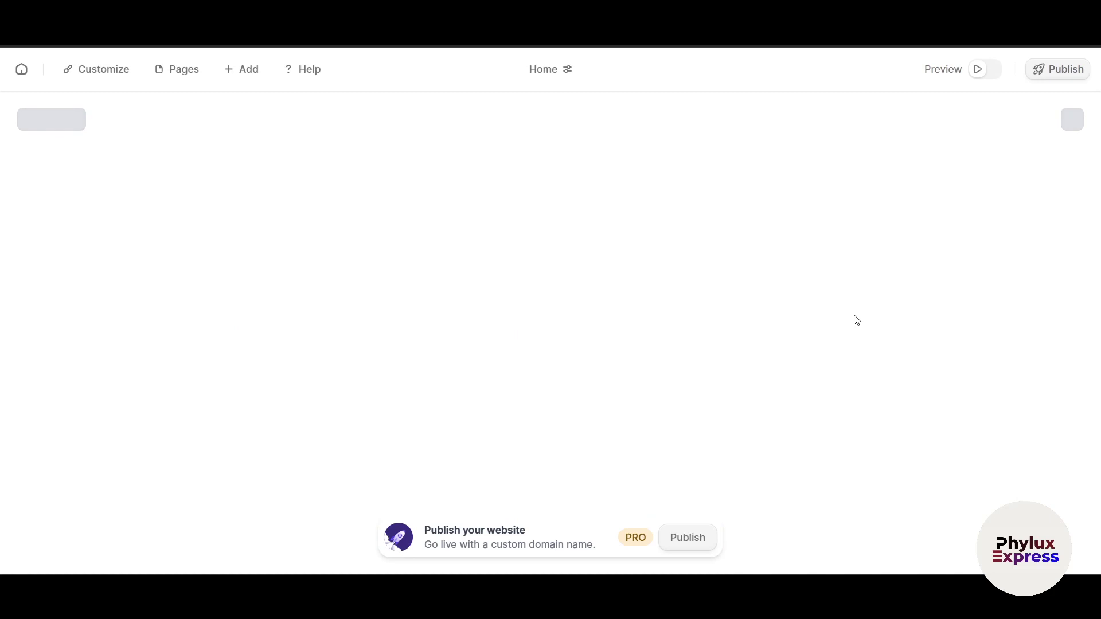
# Step: Look through the home page sections in the editor down to the photo gallery and return to the hero banner
pyautogui.scroll(-10, 855, 320)
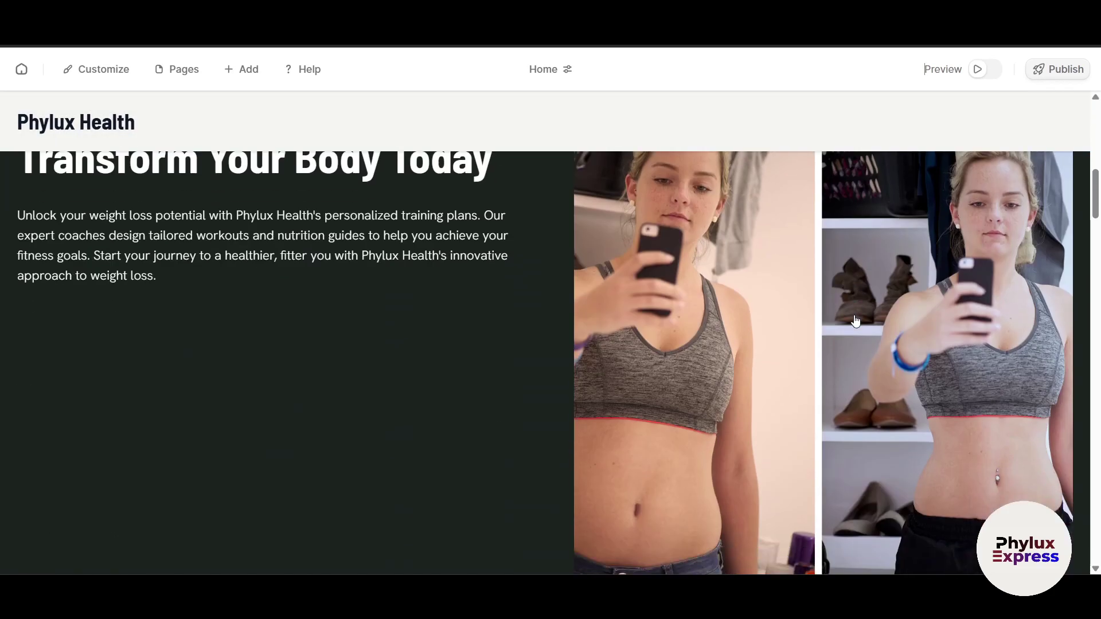
pyautogui.scroll(-10, 855, 320)
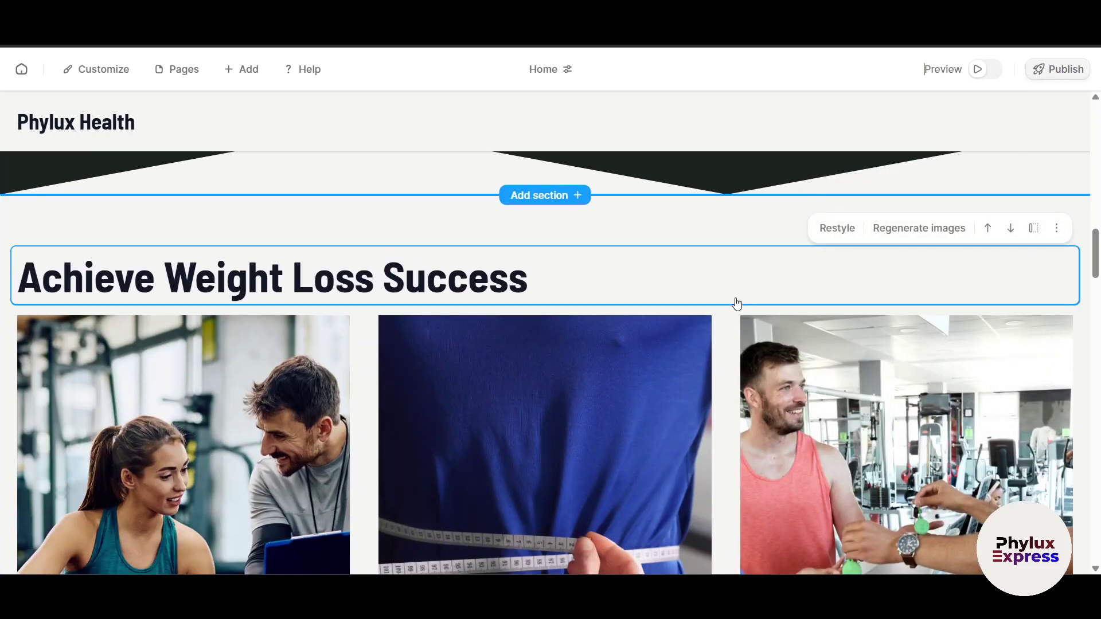
pyautogui.scroll(-2, 575, 344)
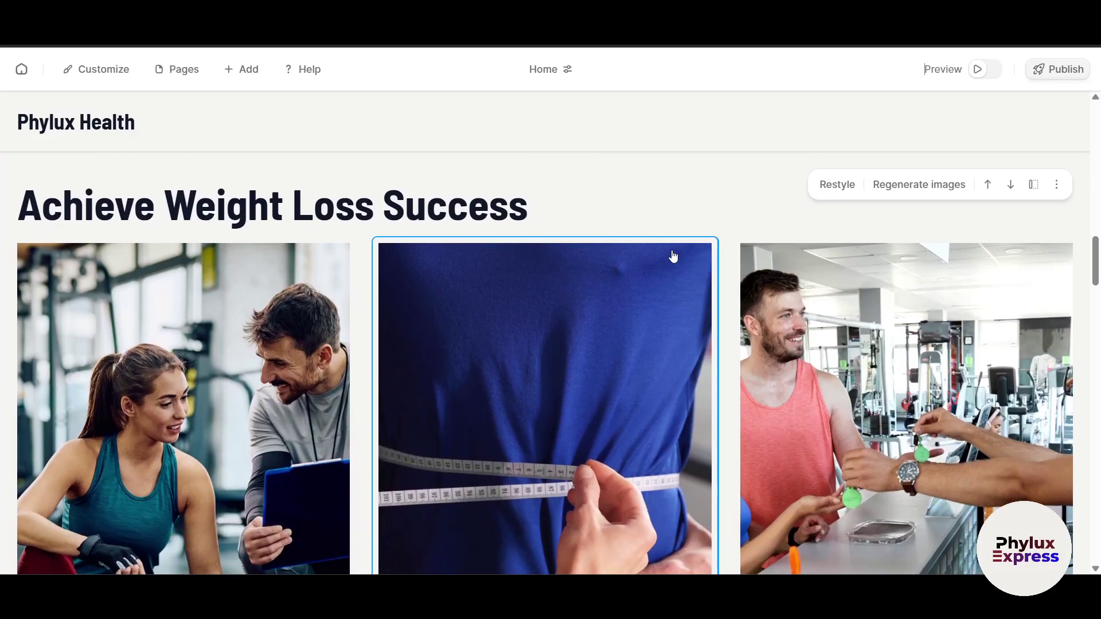
pyautogui.scroll(-15, 685, 346)
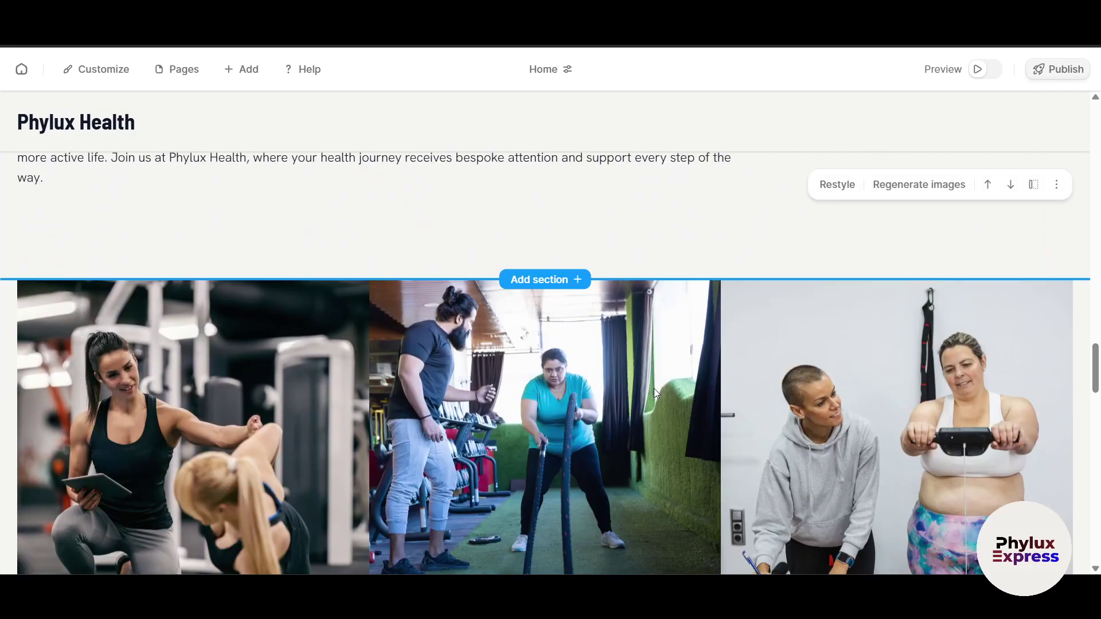
pyautogui.scroll(20, 654, 390)
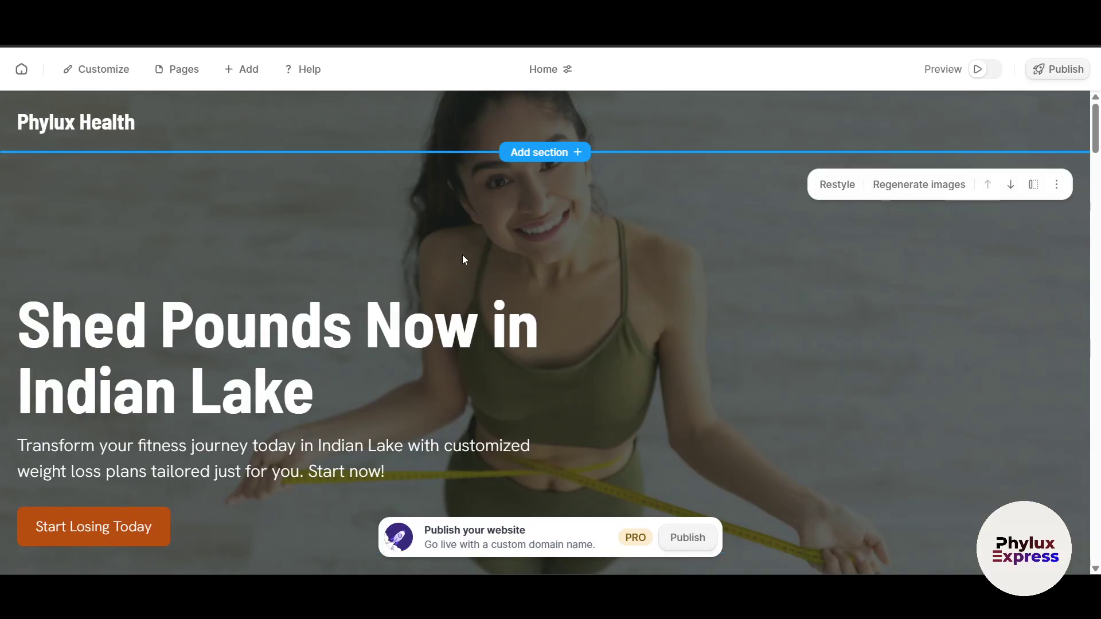
# Step: Replace the header's text logo with an uploaded MIRAVA logo image
pyautogui.click(74, 122)
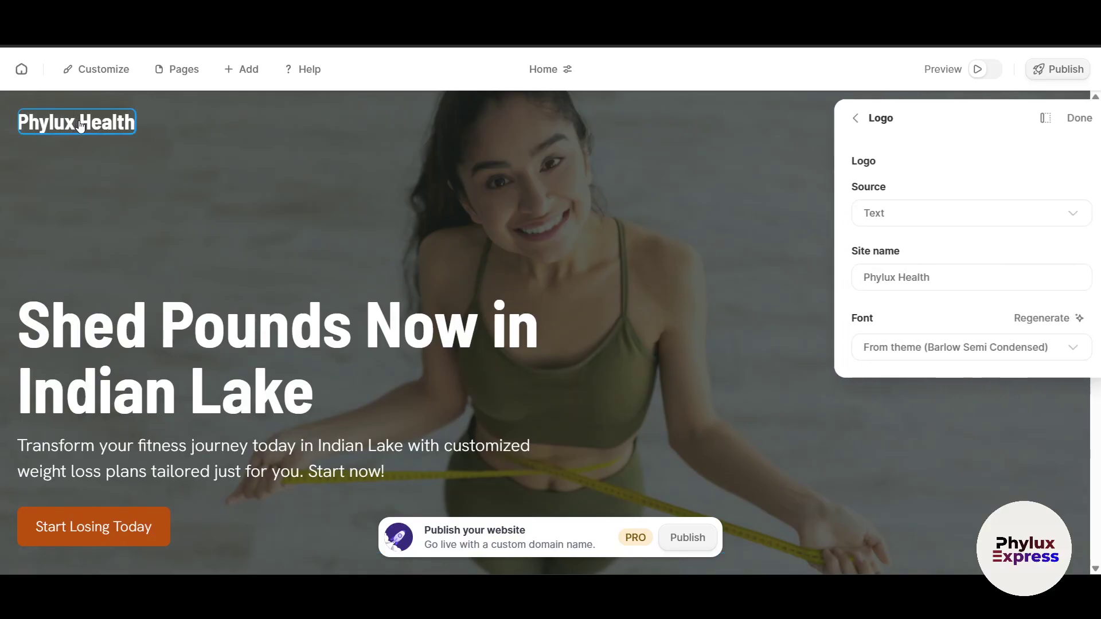
pyautogui.click(969, 221)
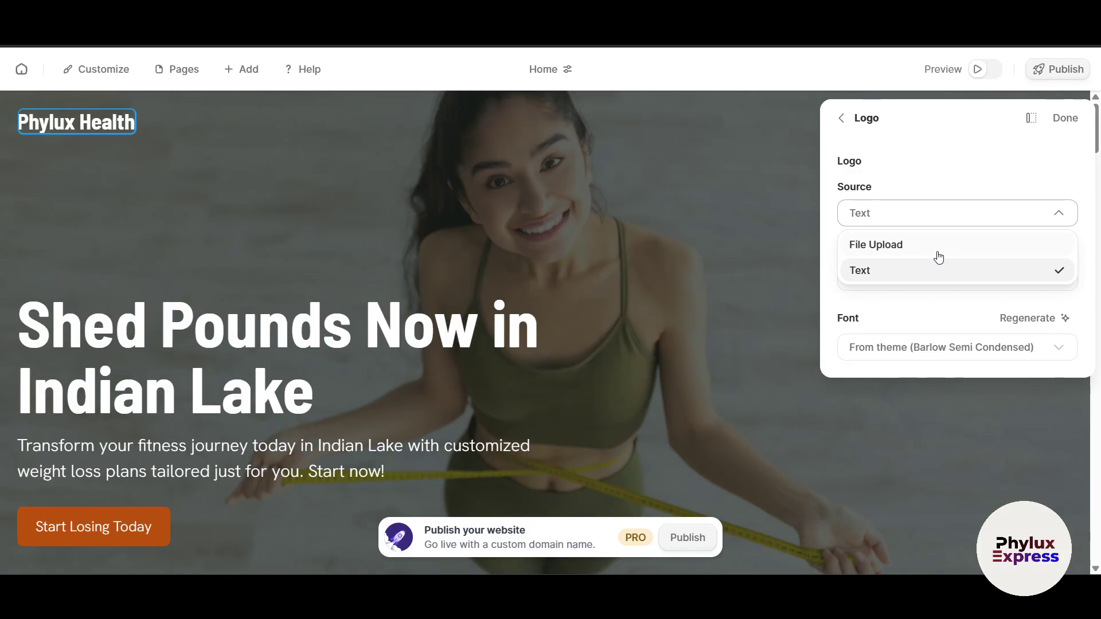
pyautogui.click(903, 247)
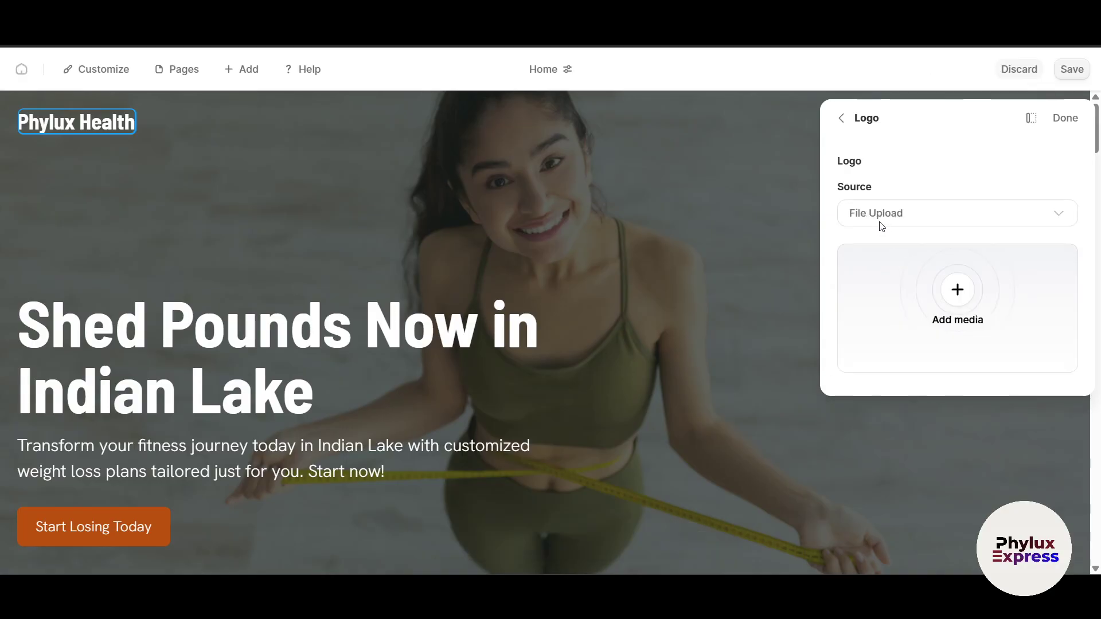
pyautogui.click(958, 304)
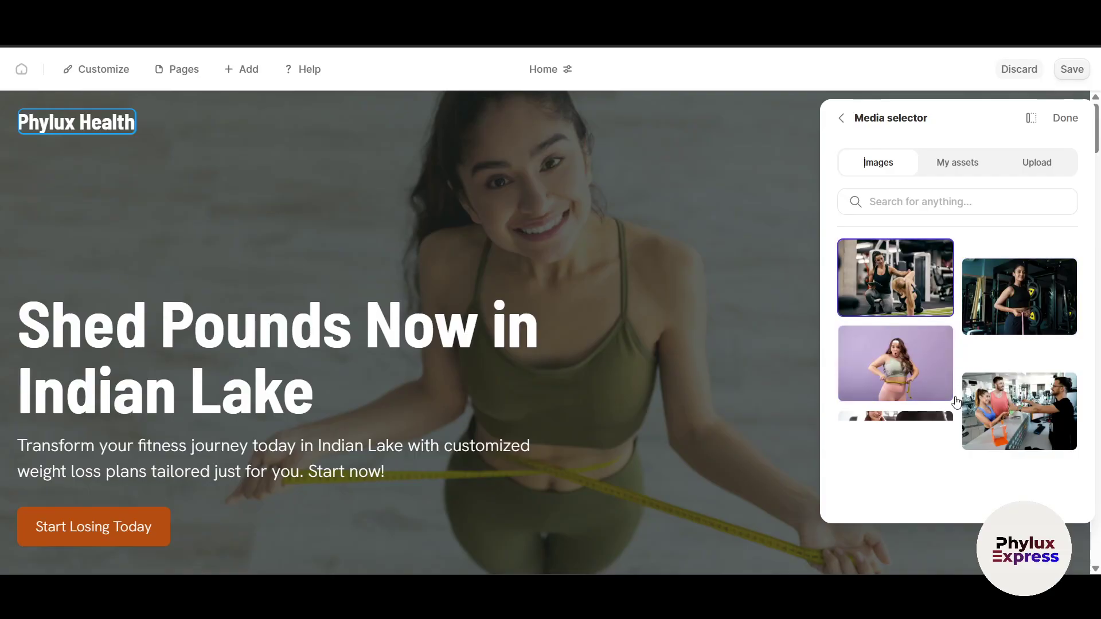
pyautogui.click(958, 167)
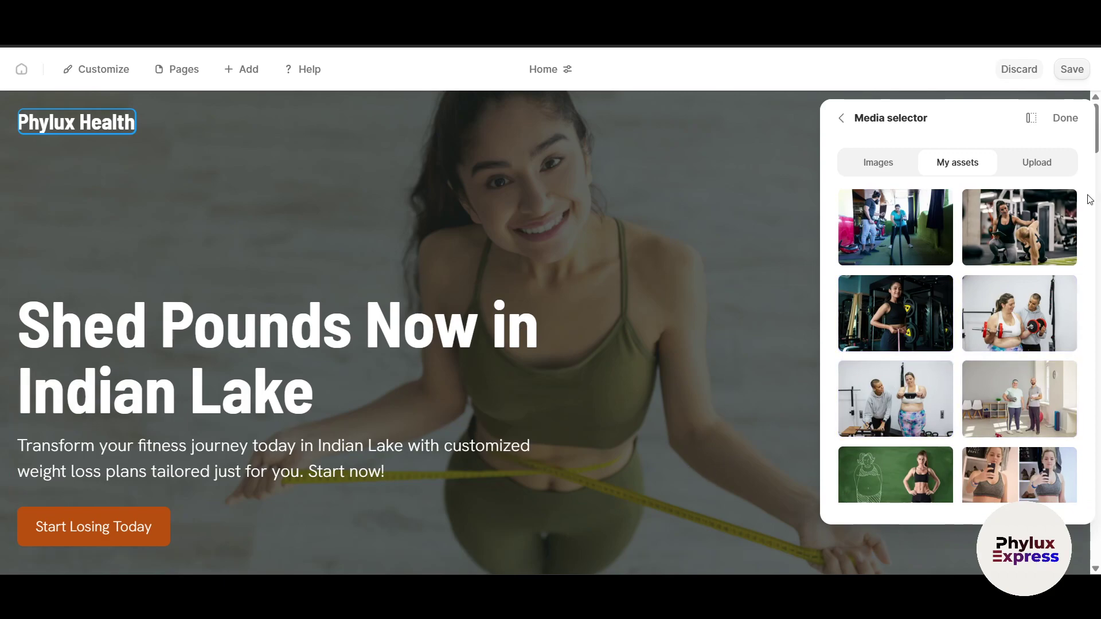
pyautogui.click(1049, 165)
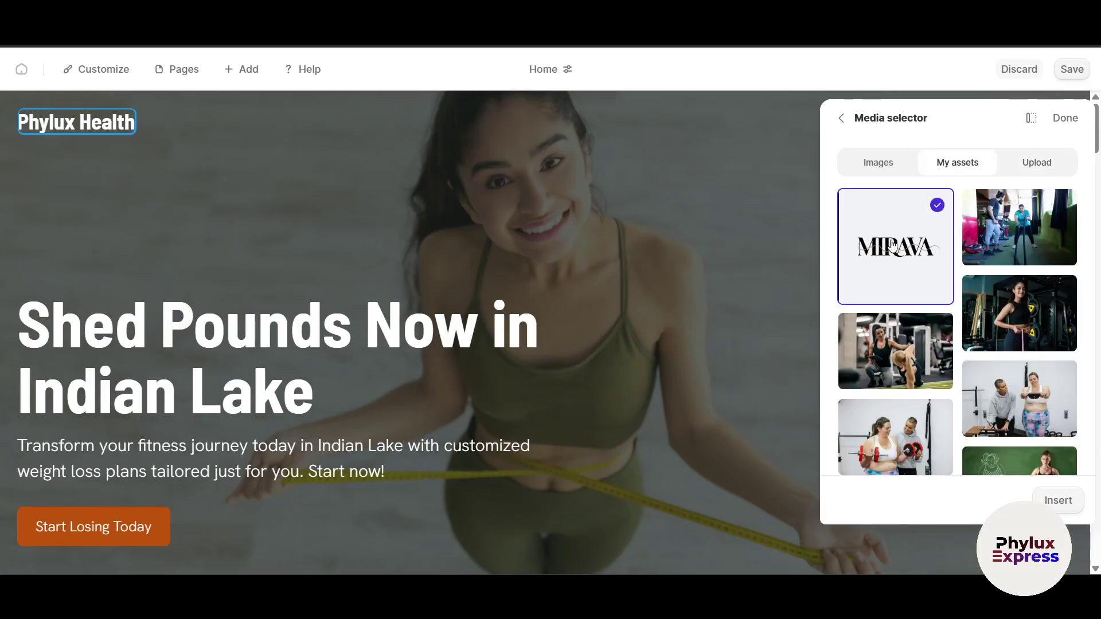
pyautogui.click(1058, 500)
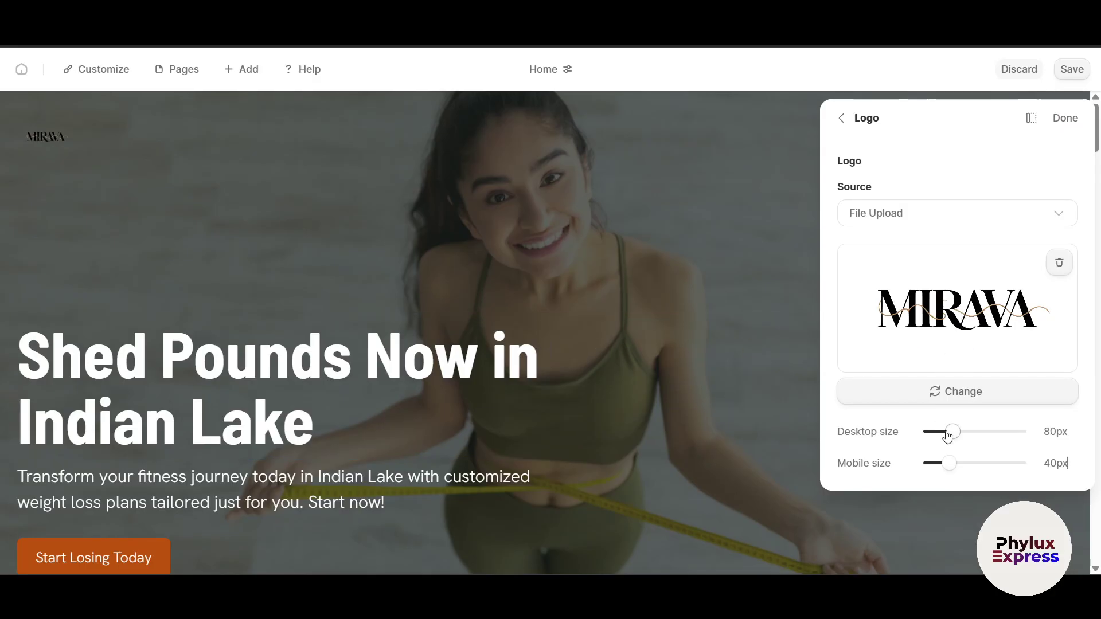
# Step: Set the logo's desktop size to 200px and its mobile size to 79px, and check it against the page
pyautogui.moveTo(959, 434); pyautogui.dragTo(992, 432)
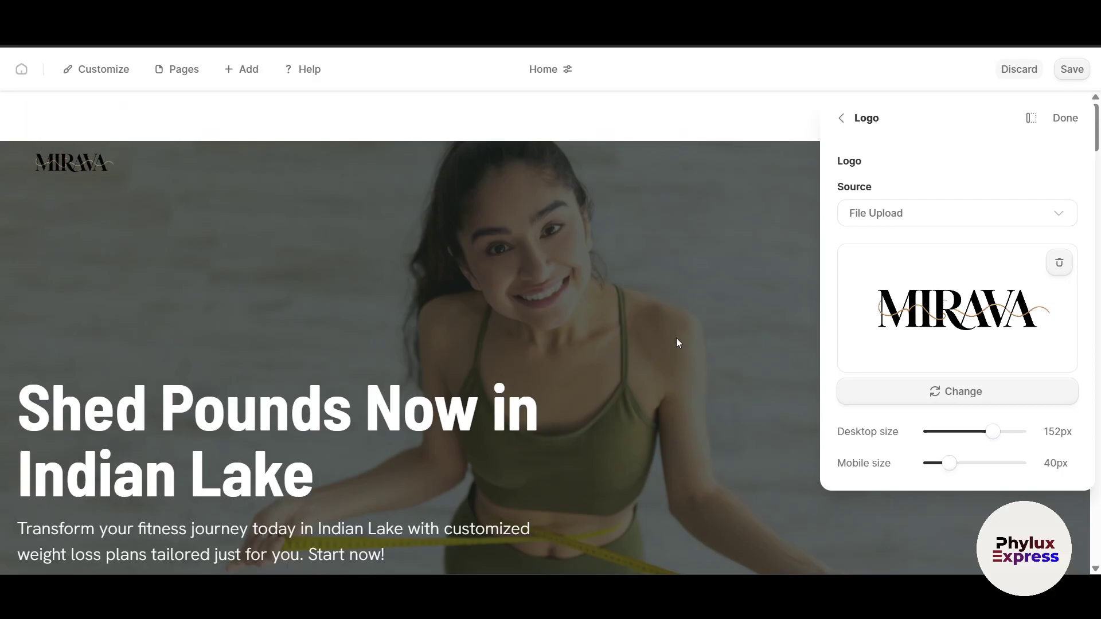
pyautogui.moveTo(952, 472); pyautogui.dragTo(996, 464)
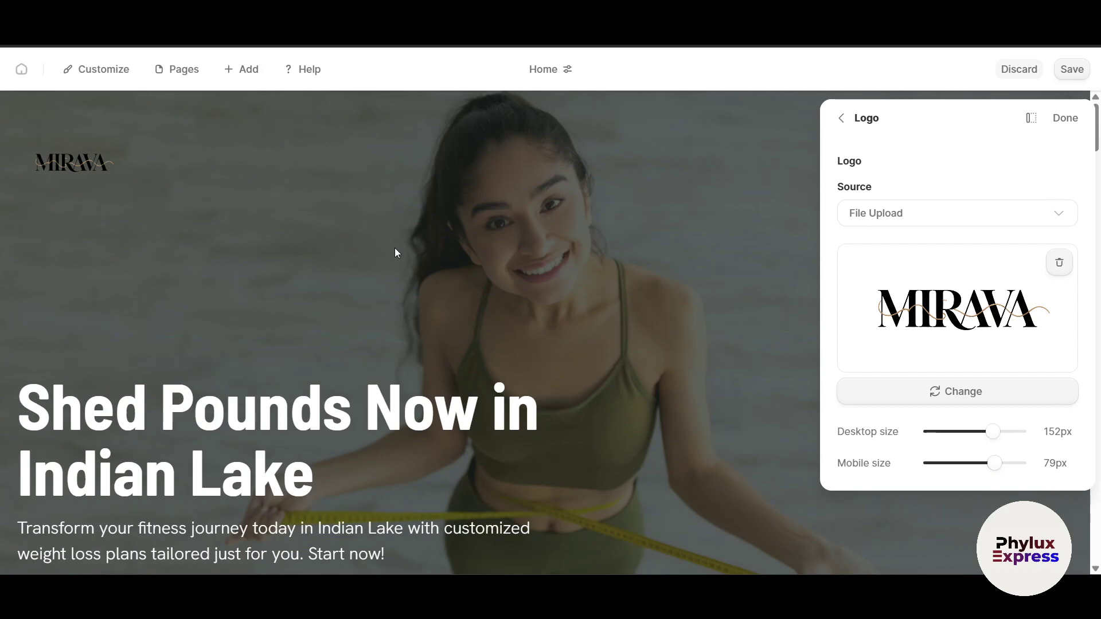
pyautogui.scroll(-3, 395, 248)
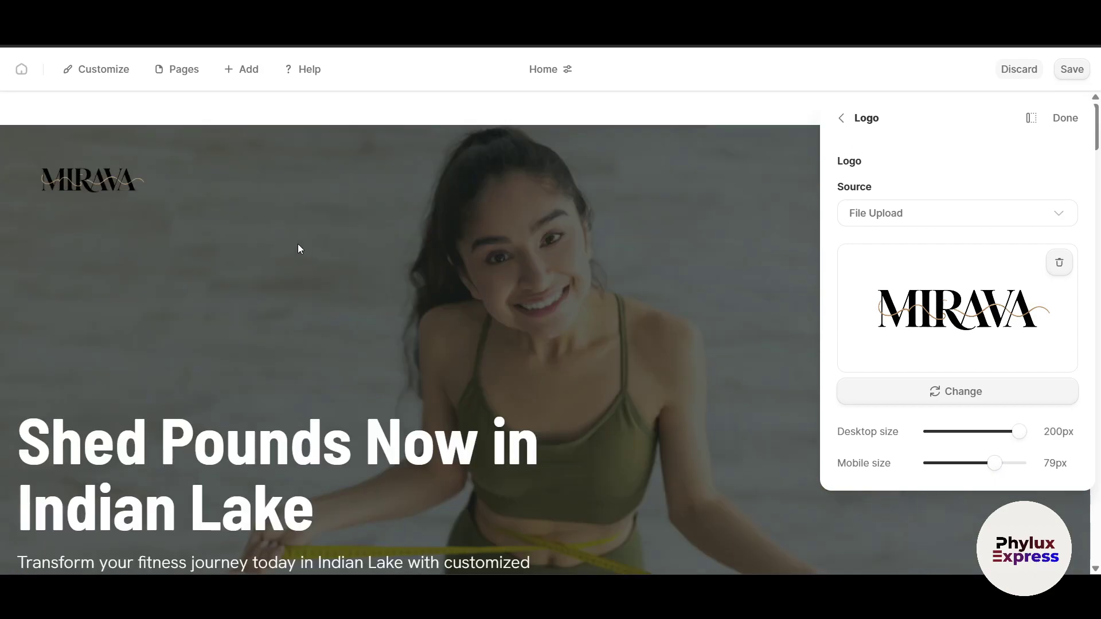
pyautogui.scroll(-8, 298, 245)
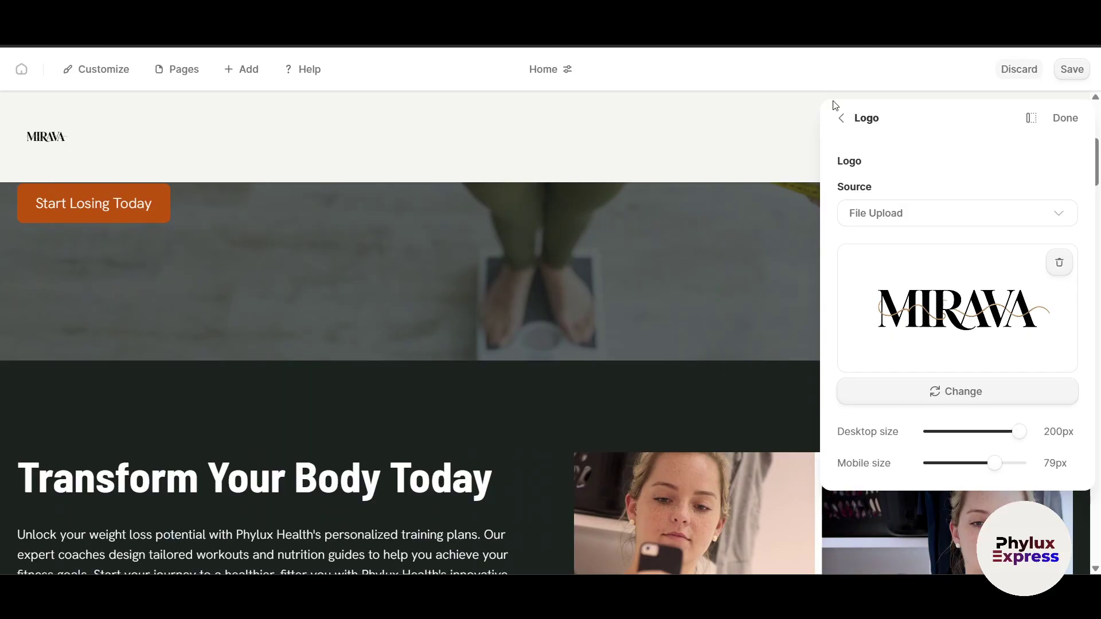
# Step: Set the header's element positioning to "Logo left + menu left" in its style settings
pyautogui.click(843, 119)
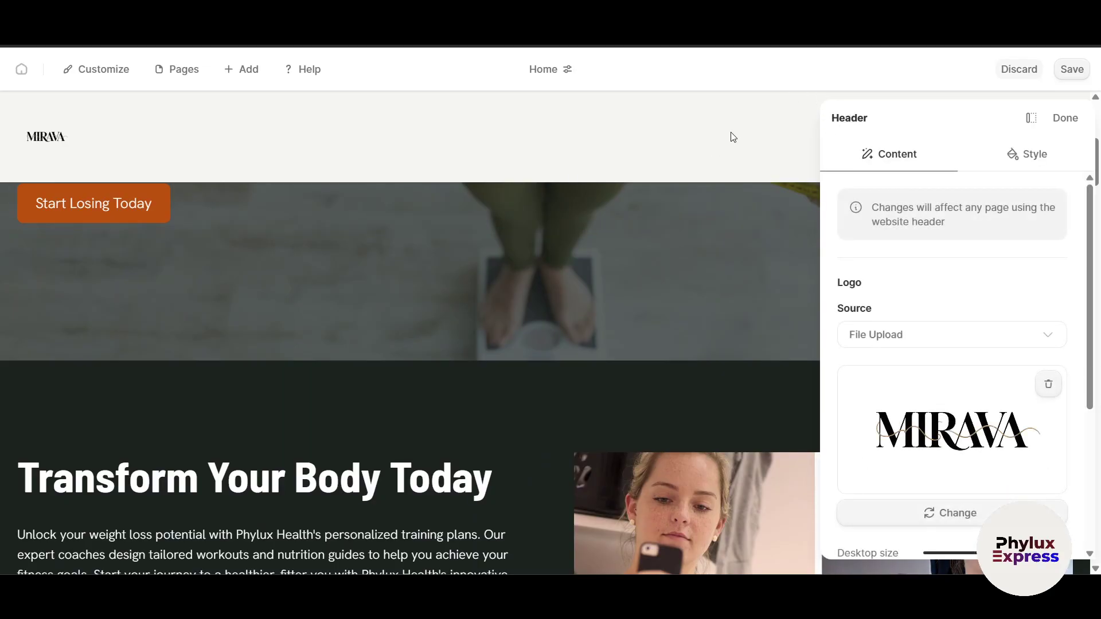
pyautogui.scroll(4, 86, 192)
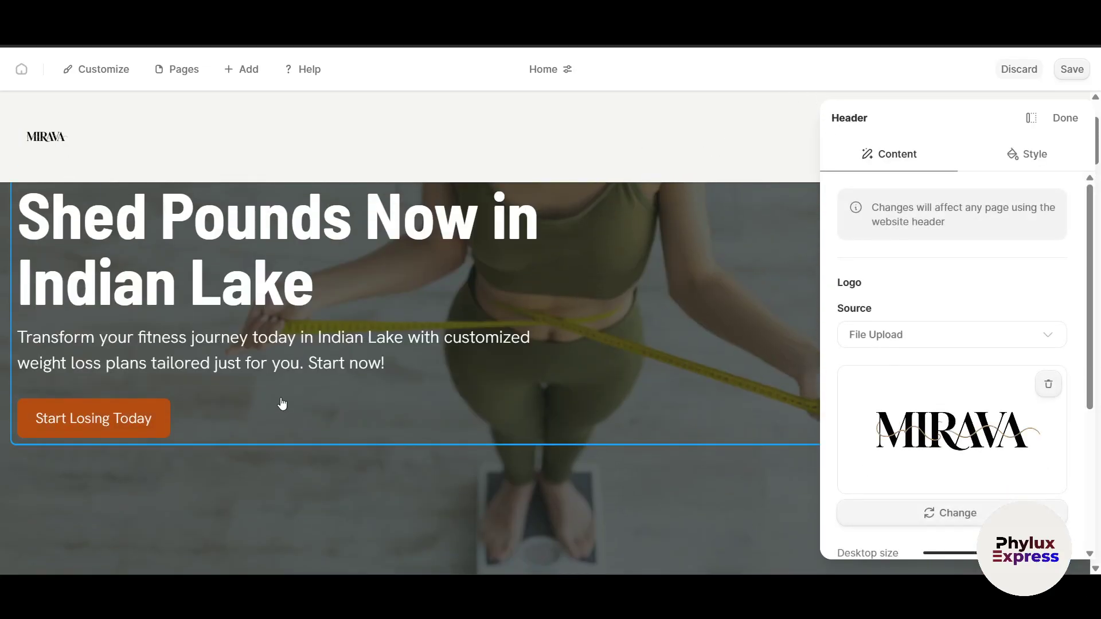
pyautogui.scroll(4, 88, 172)
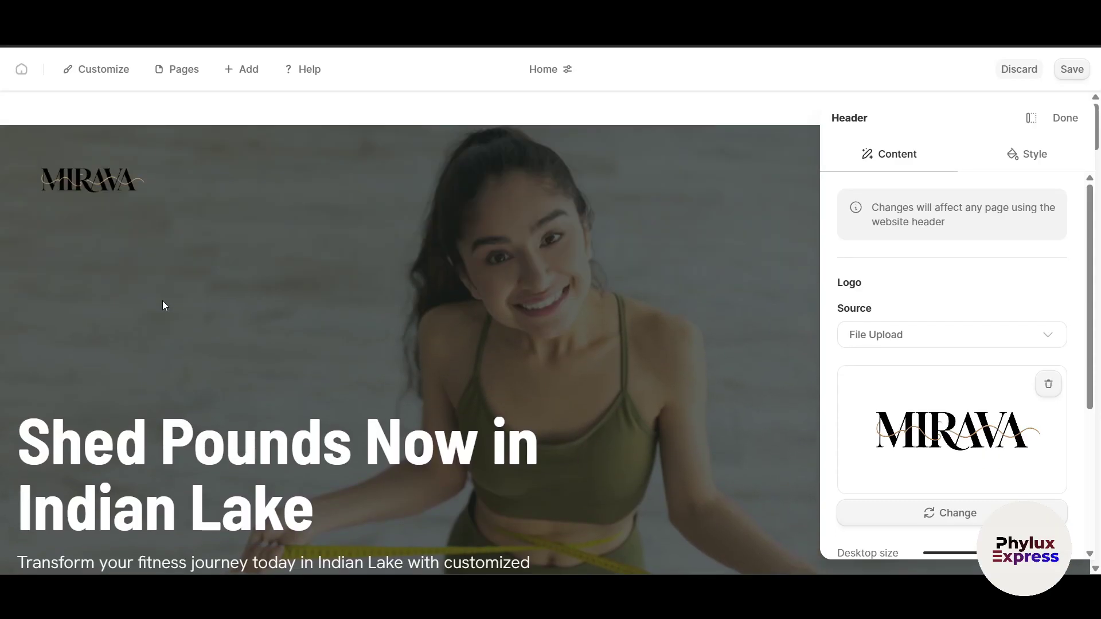
pyautogui.scroll(-3, 253, 309)
pyautogui.scroll(3, 252, 308)
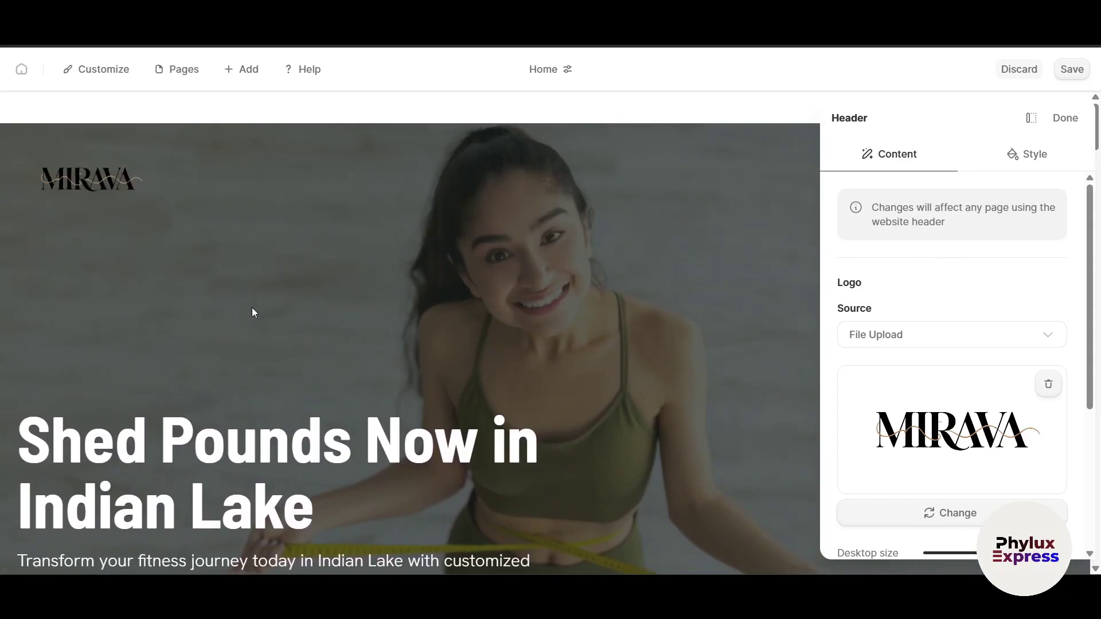
pyautogui.click(1034, 156)
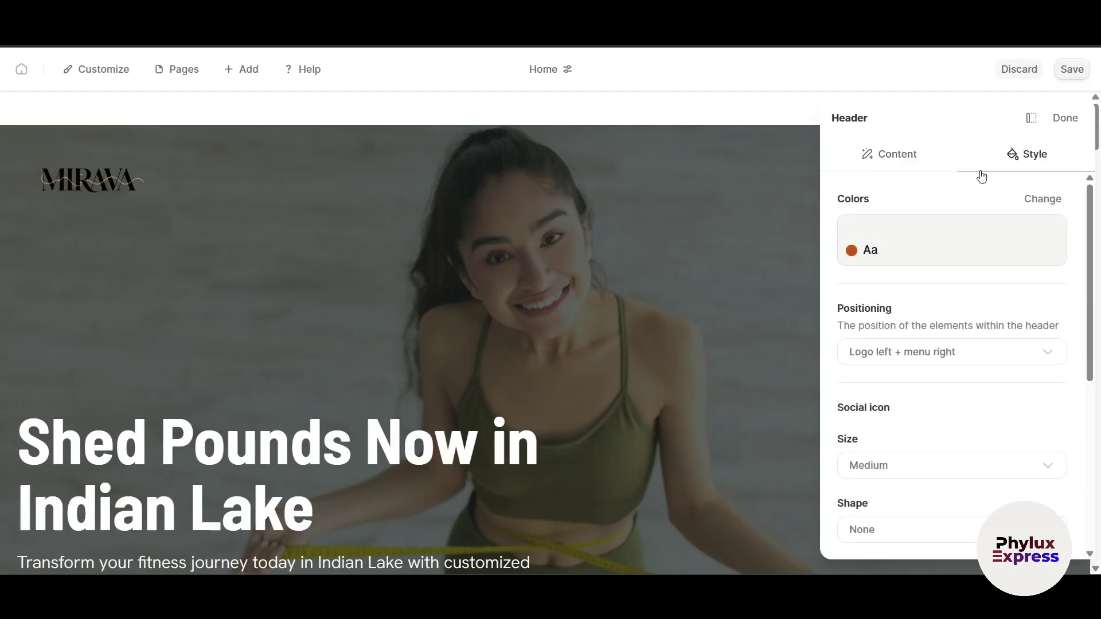
pyautogui.click(956, 359)
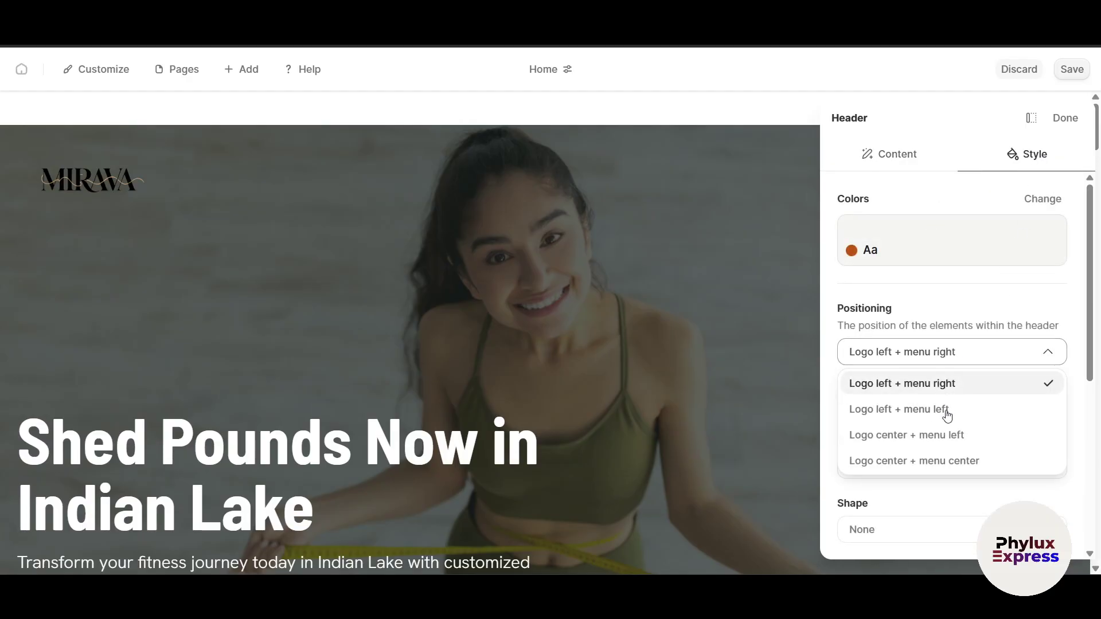
pyautogui.click(944, 410)
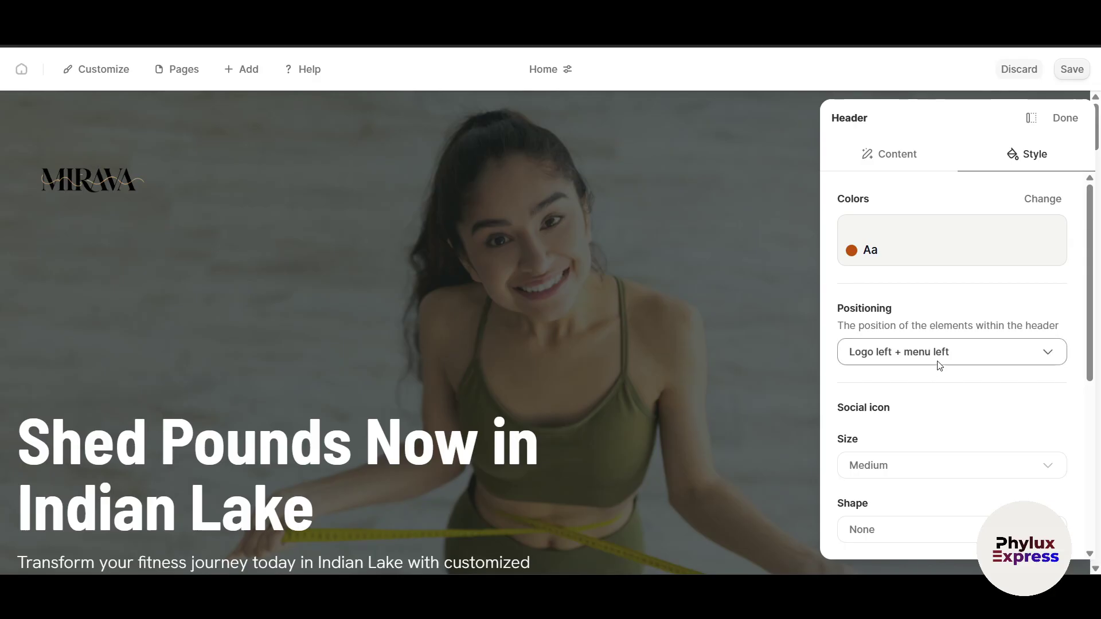
# Step: Set the header's element positioning to "Logo center + menu center", check it against the page and close the header settings
pyautogui.click(962, 352)
pyautogui.click(930, 463)
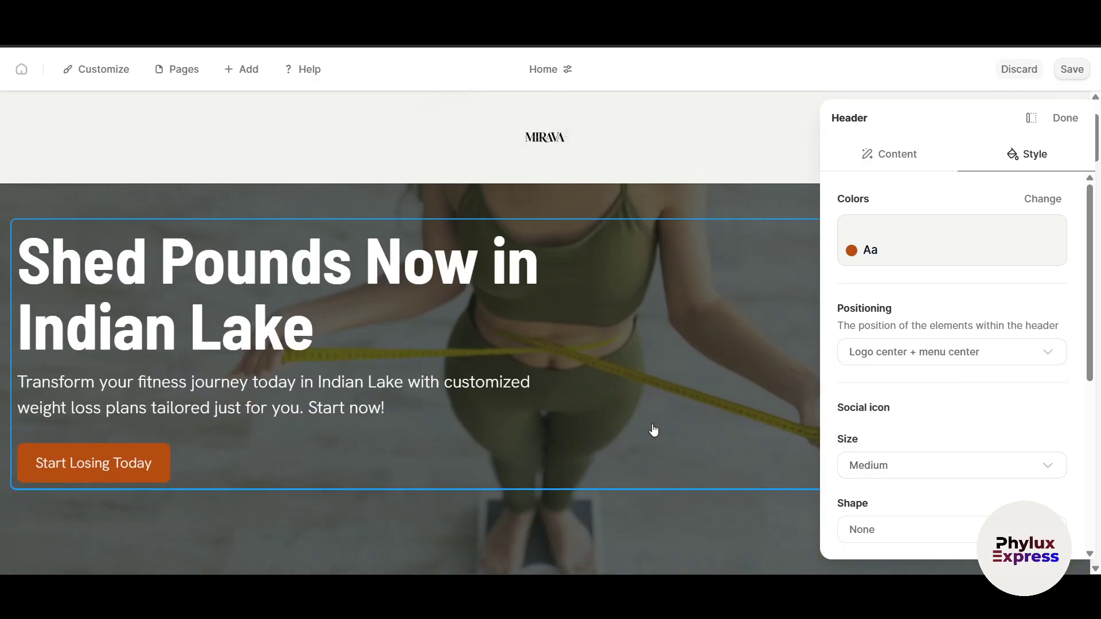
pyautogui.scroll(-6, 654, 430)
pyautogui.scroll(8, 654, 430)
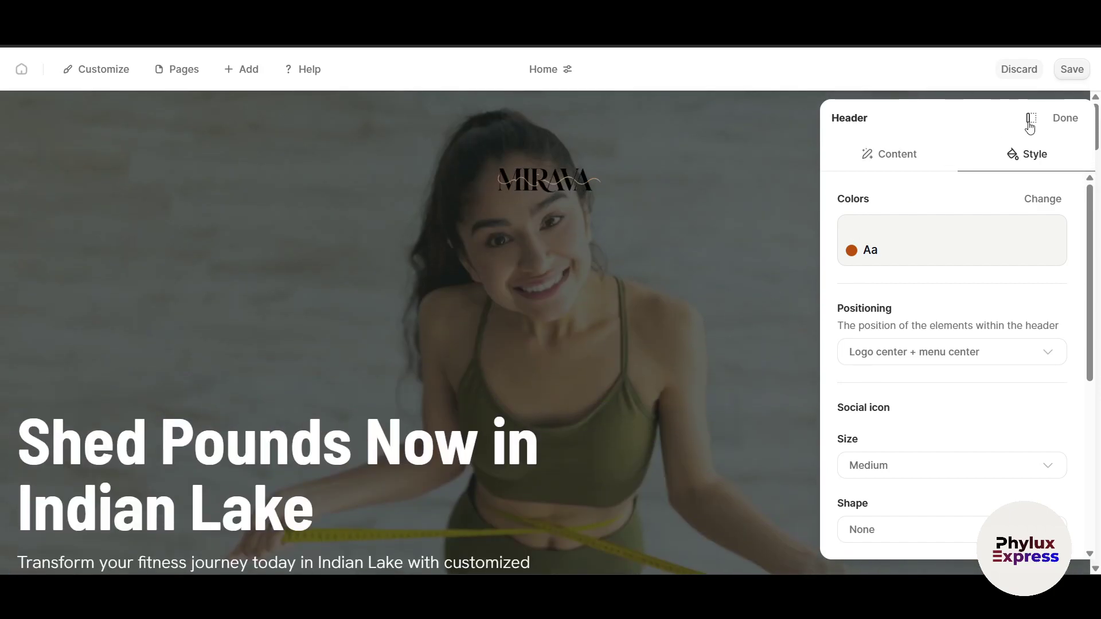
pyautogui.click(1056, 121)
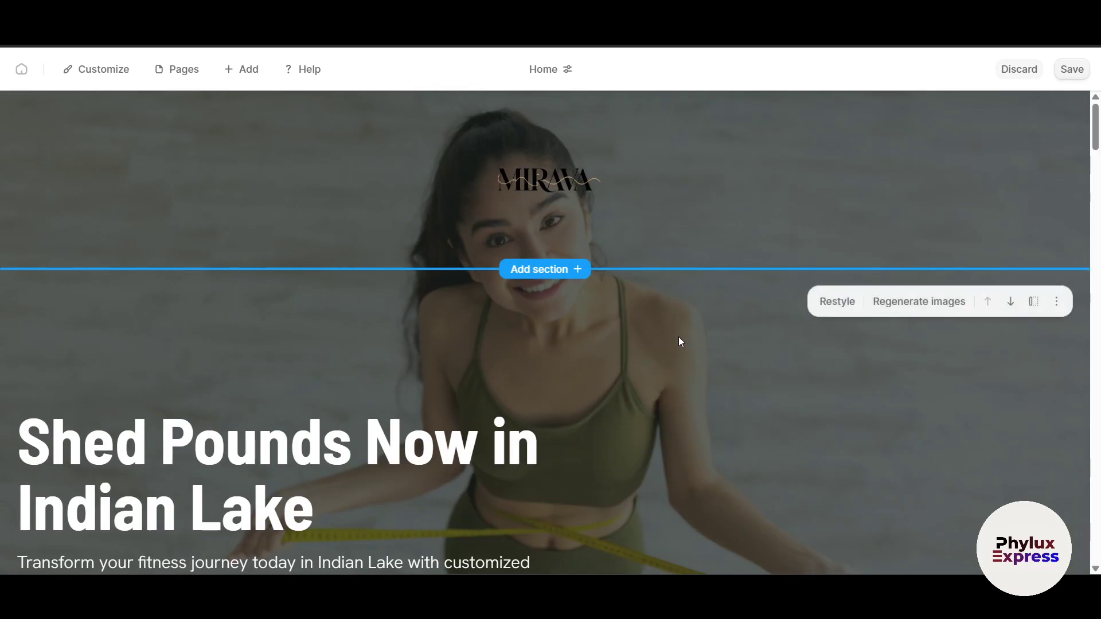
# Step: Restyle the header repeatedly, ending on a layout with the MIRAVA logo aligned left
pyautogui.click(994, 126)
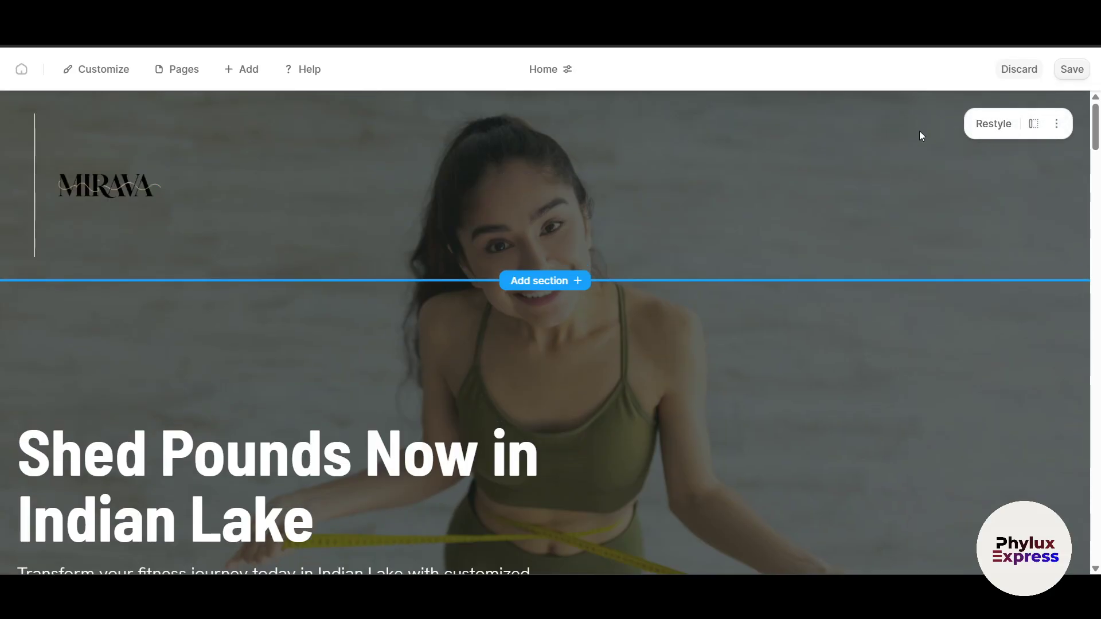
pyautogui.click(987, 130)
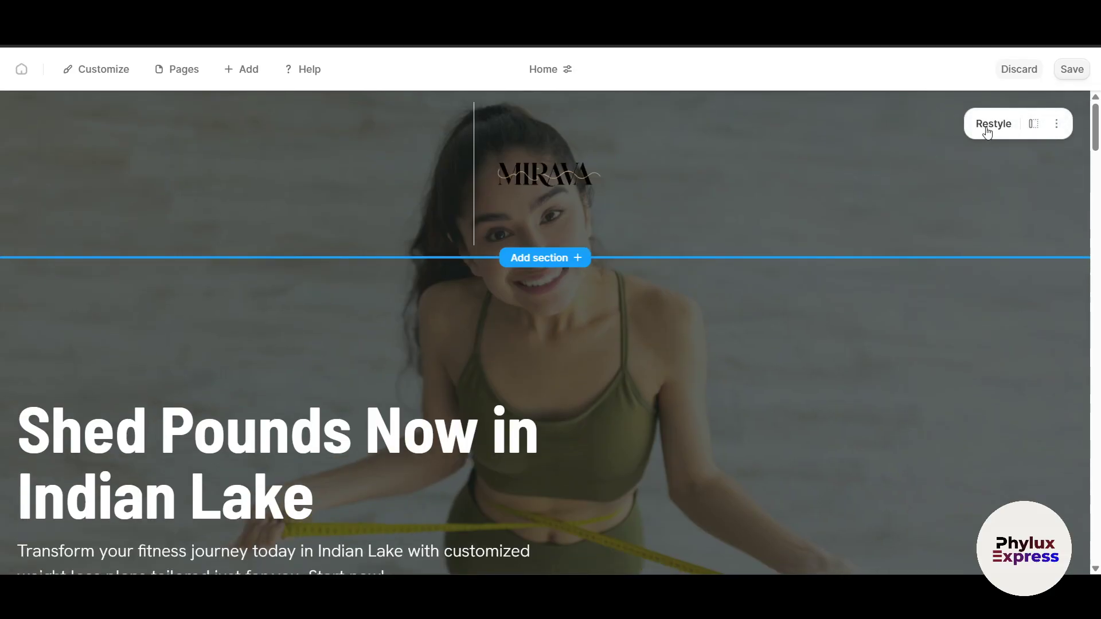
pyautogui.click(987, 131)
pyautogui.click(986, 131)
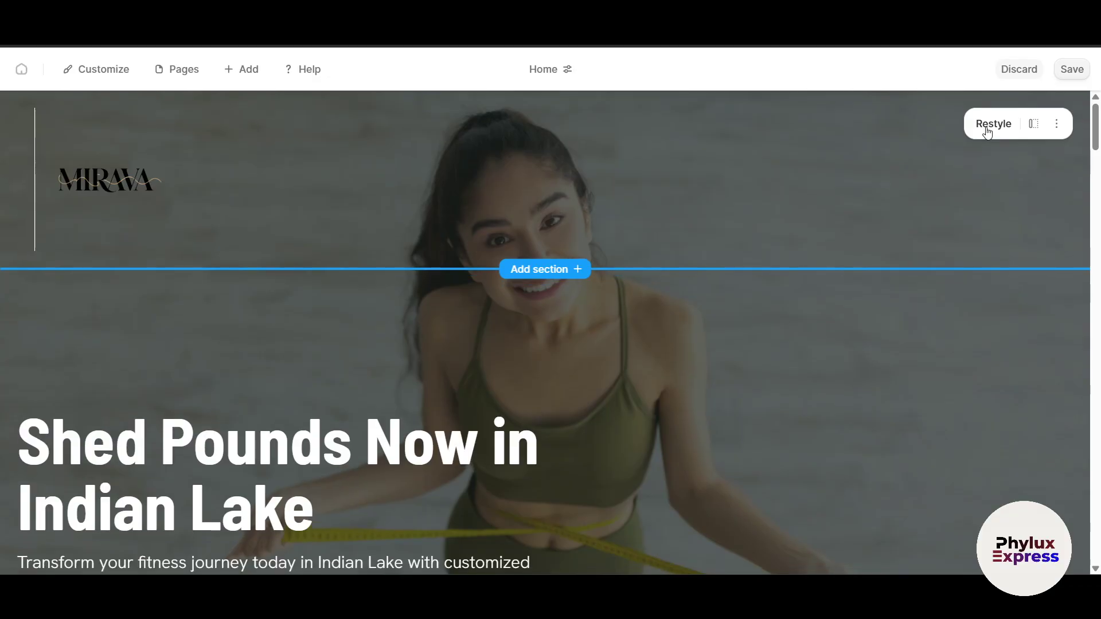
pyautogui.click(987, 130)
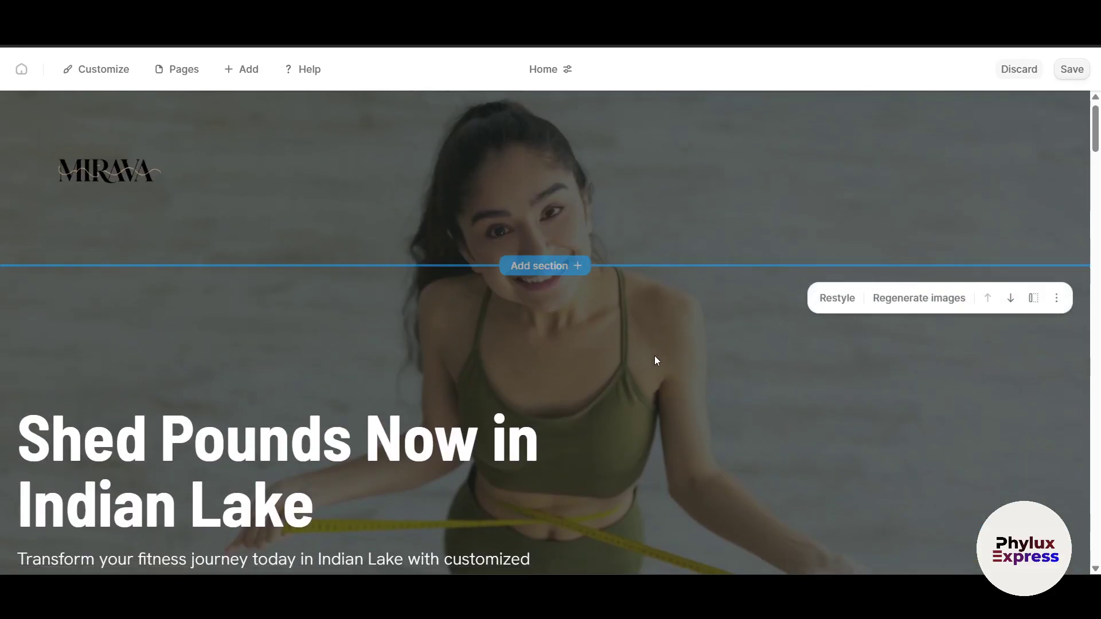
# Step: Restyle the hero banner and move it one position down, below the "Transform Your Body Today" section
pyautogui.scroll(-1, 658, 321)
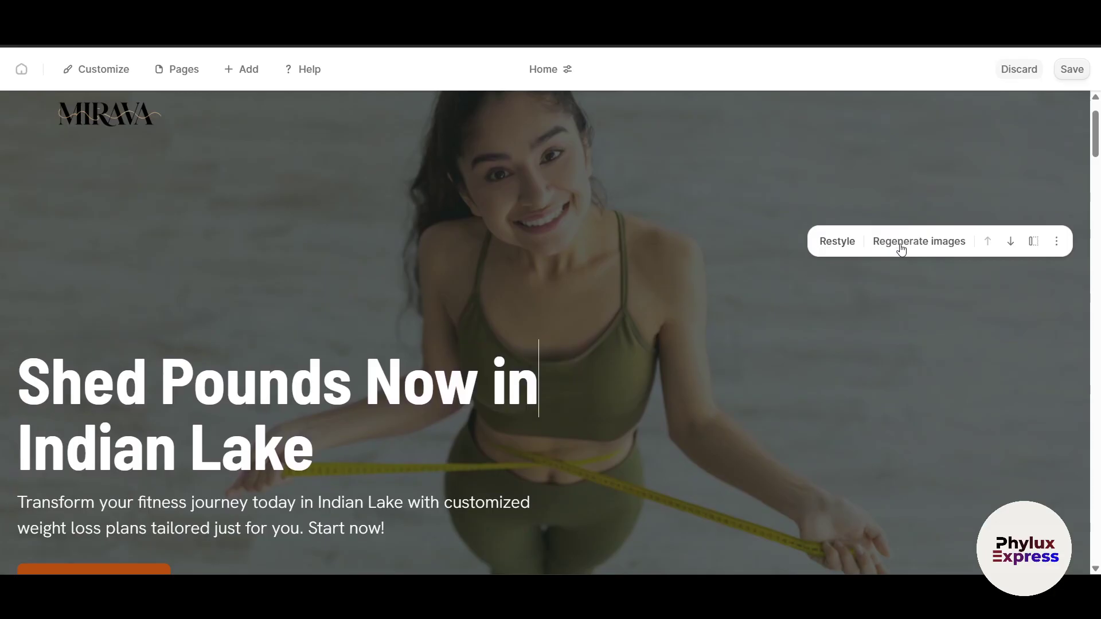
pyautogui.click(843, 243)
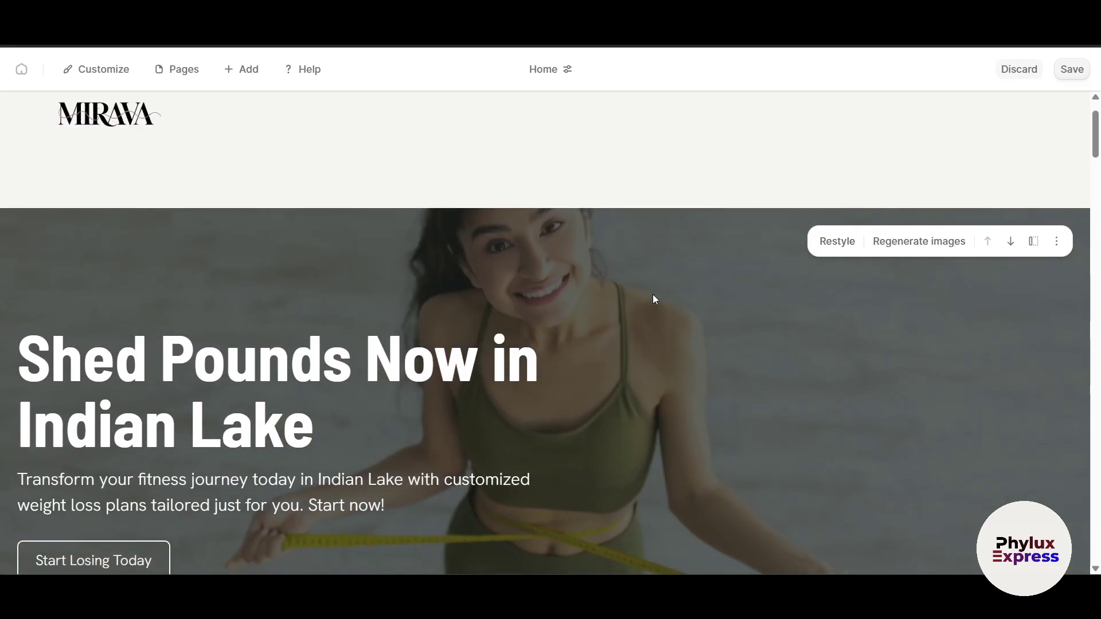
pyautogui.scroll(1, 686, 291)
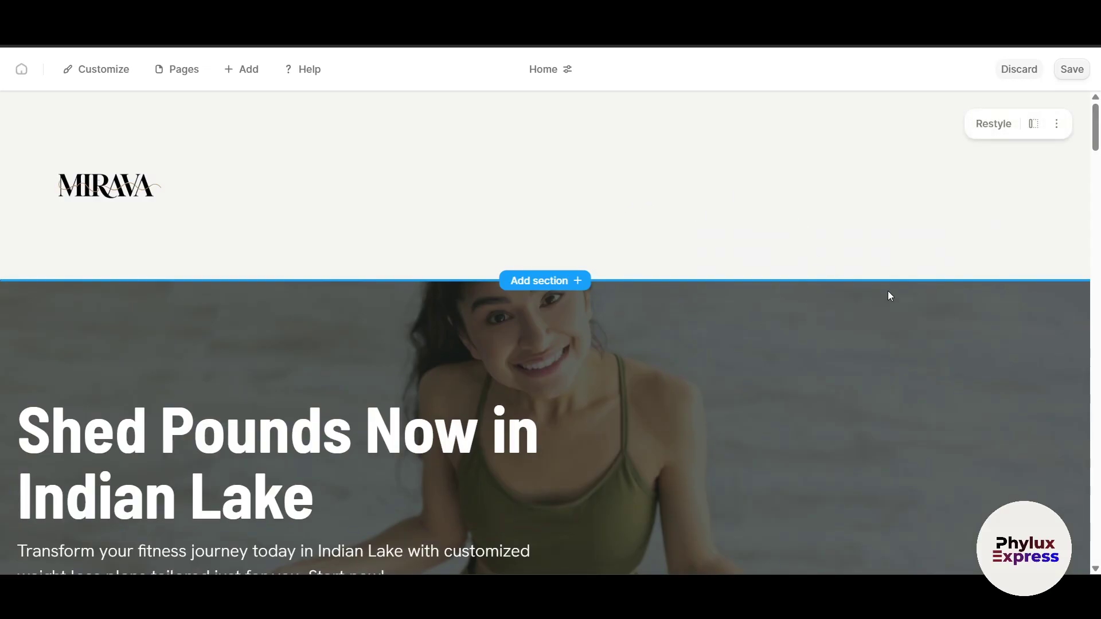
pyautogui.click(1010, 312)
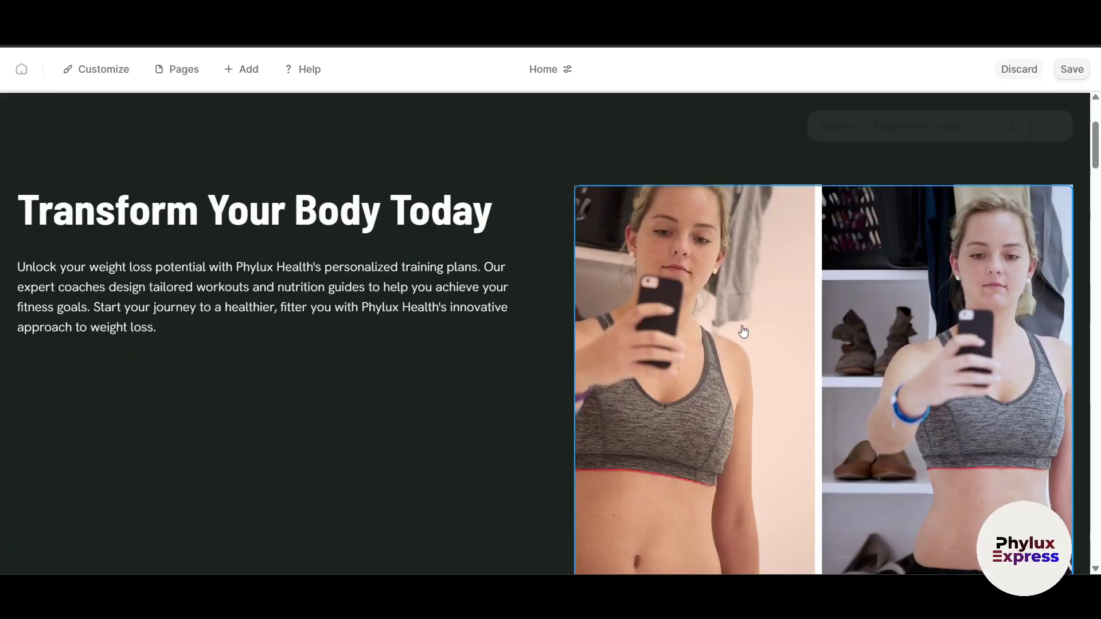
pyautogui.scroll(5, 411, 379)
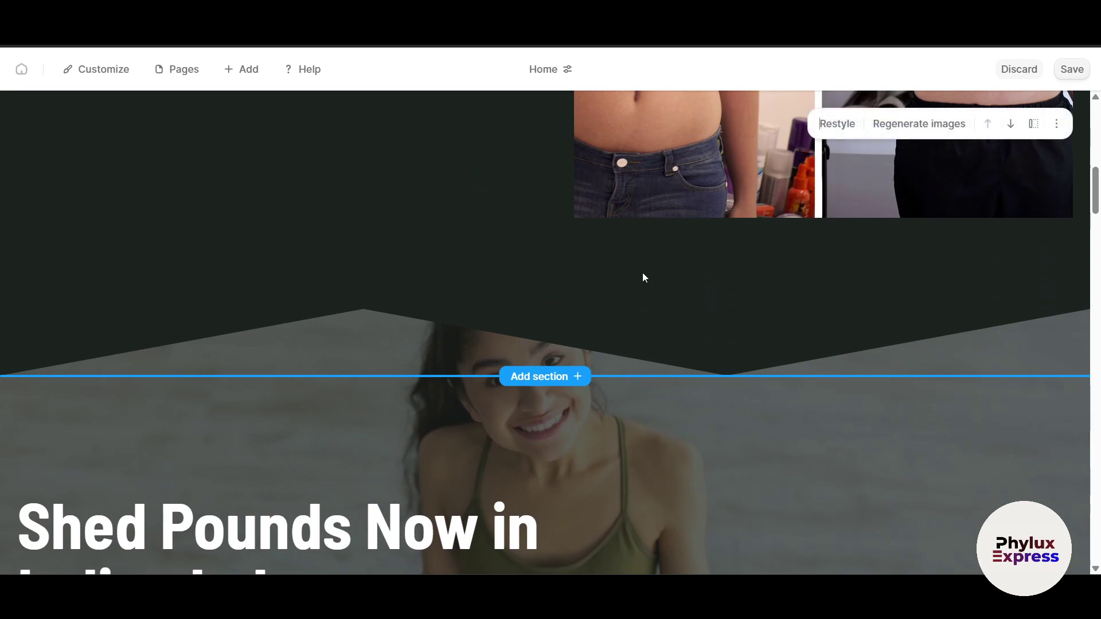
# Step: Open the hero banner for editing, try appending "wa" to its headline, remove it and select the subtext
pyautogui.click(1055, 338)
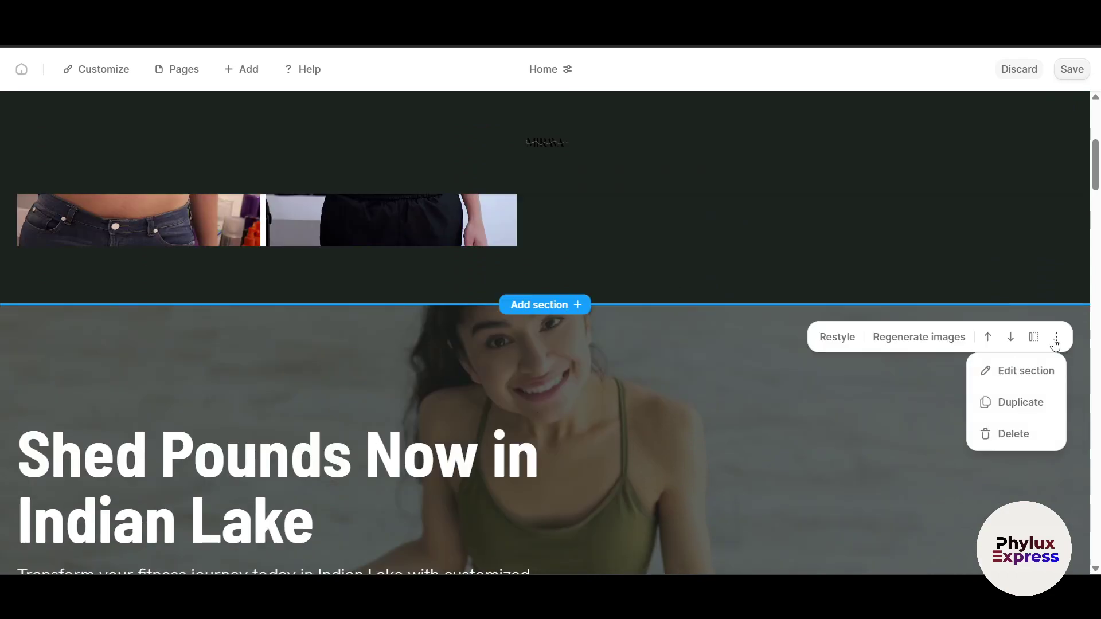
pyautogui.click(1018, 372)
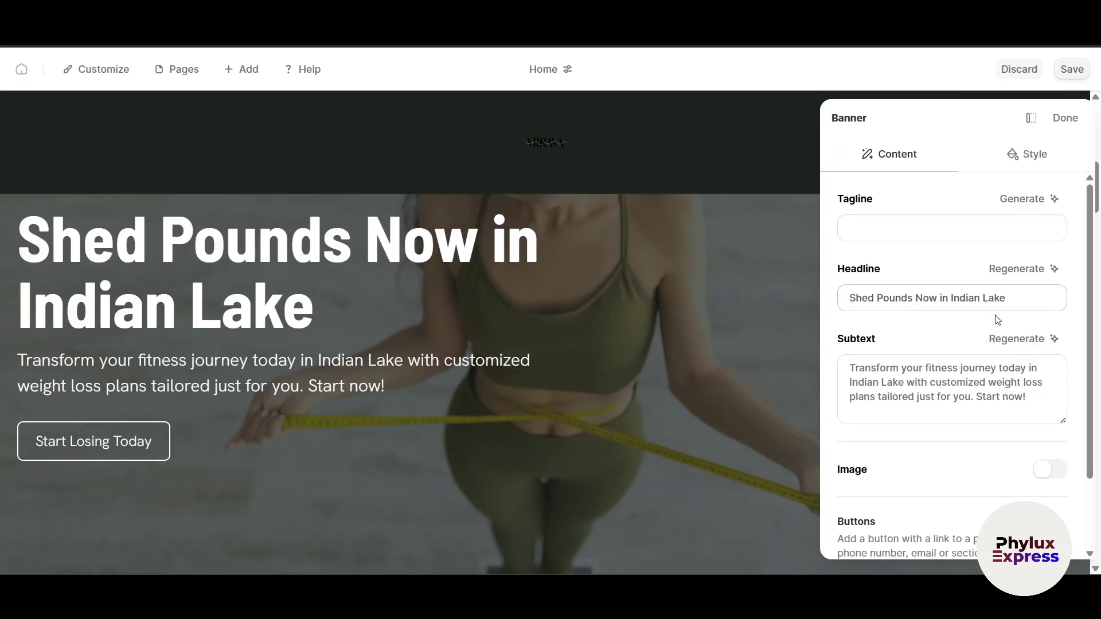
pyautogui.moveTo(1027, 297); pyautogui.dragTo(981, 291)
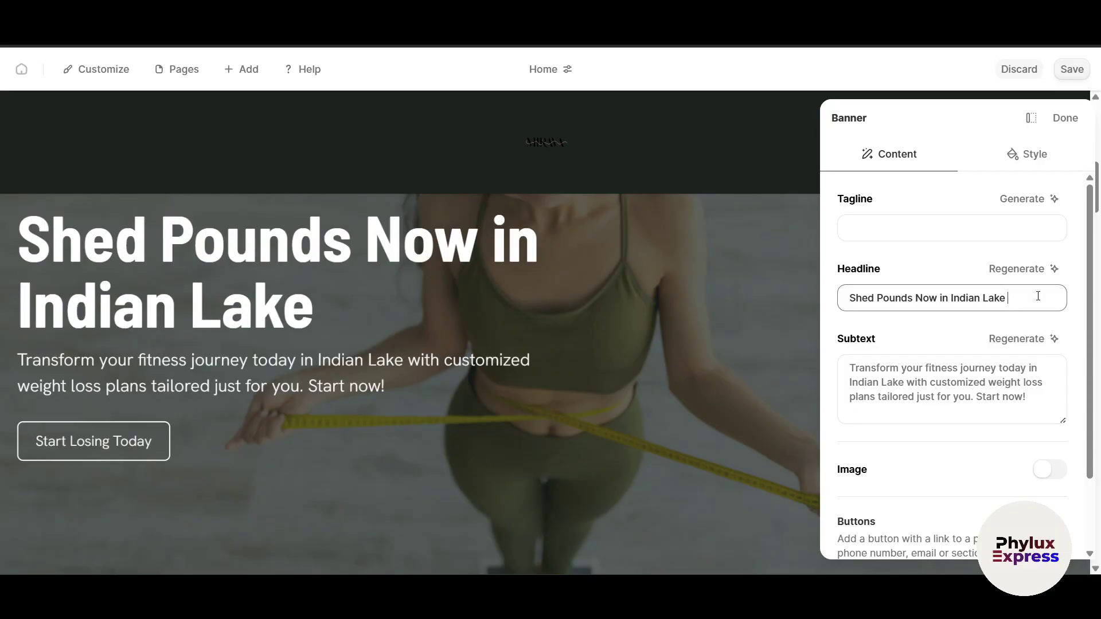
pyautogui.write('wa')
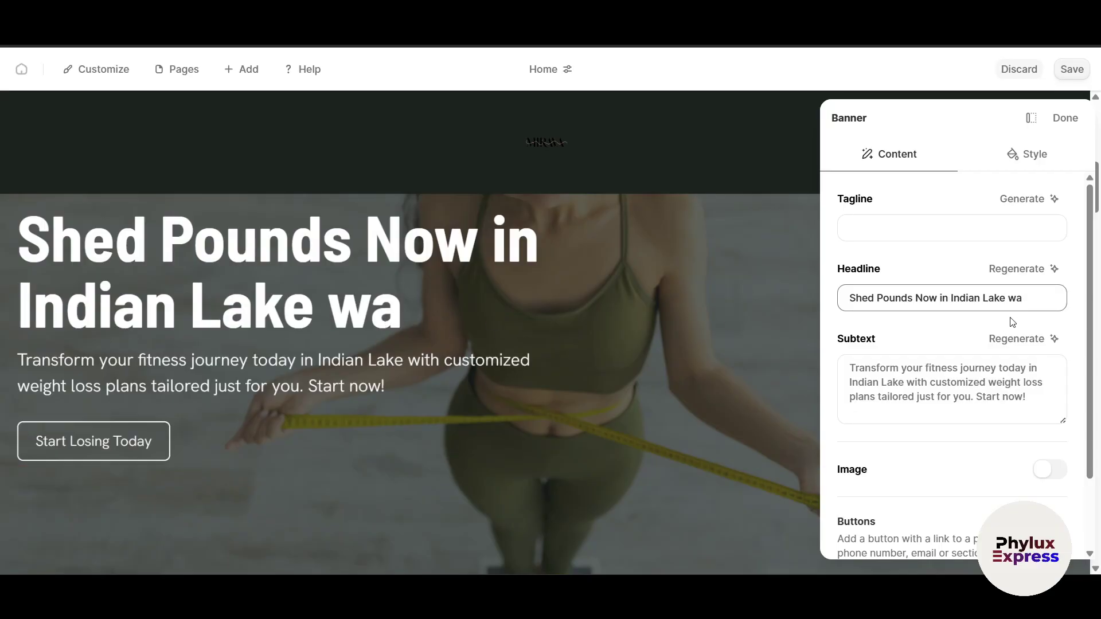
pyautogui.press('BackSpace')
pyautogui.click(149, 370)
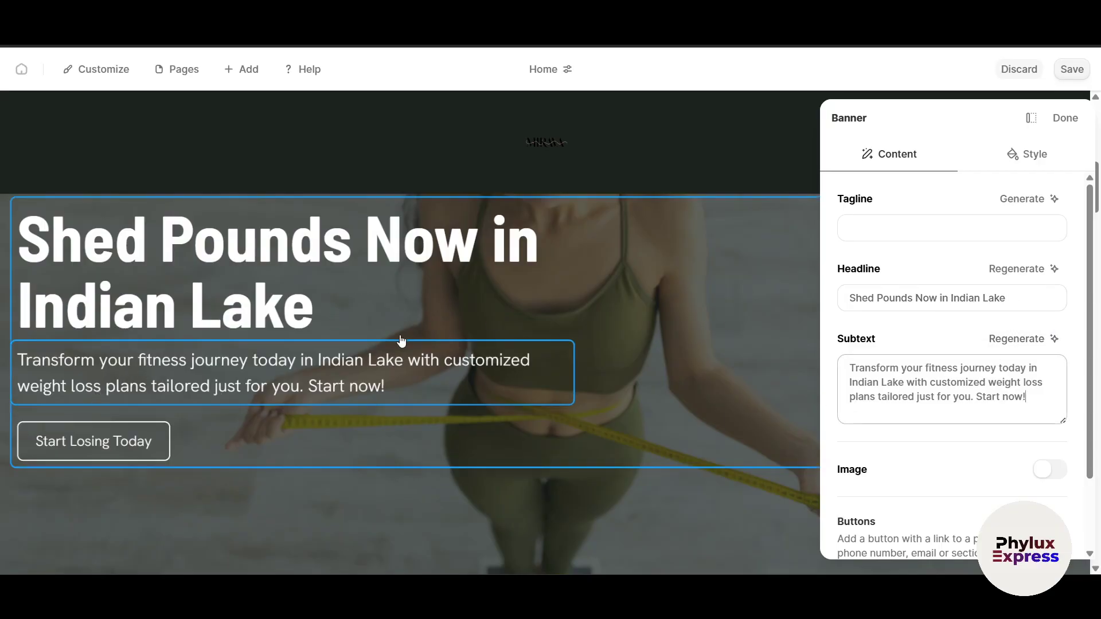
# Step: Try enabling the hero banner's separate image in its content settings, and disable it again
pyautogui.scroll(-3, 974, 363)
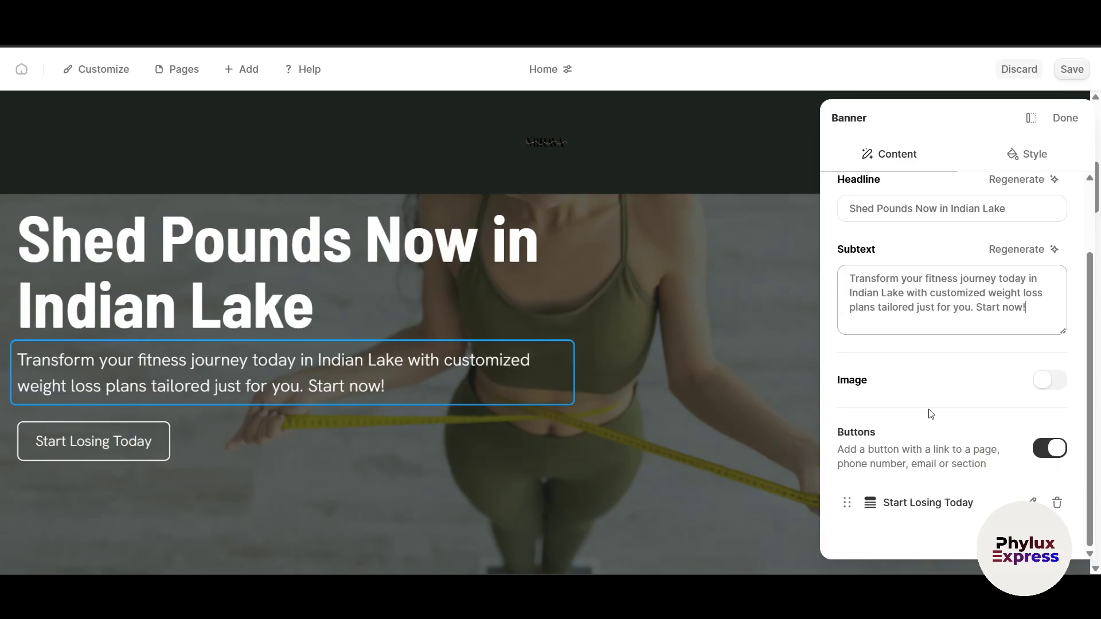
pyautogui.click(1047, 377)
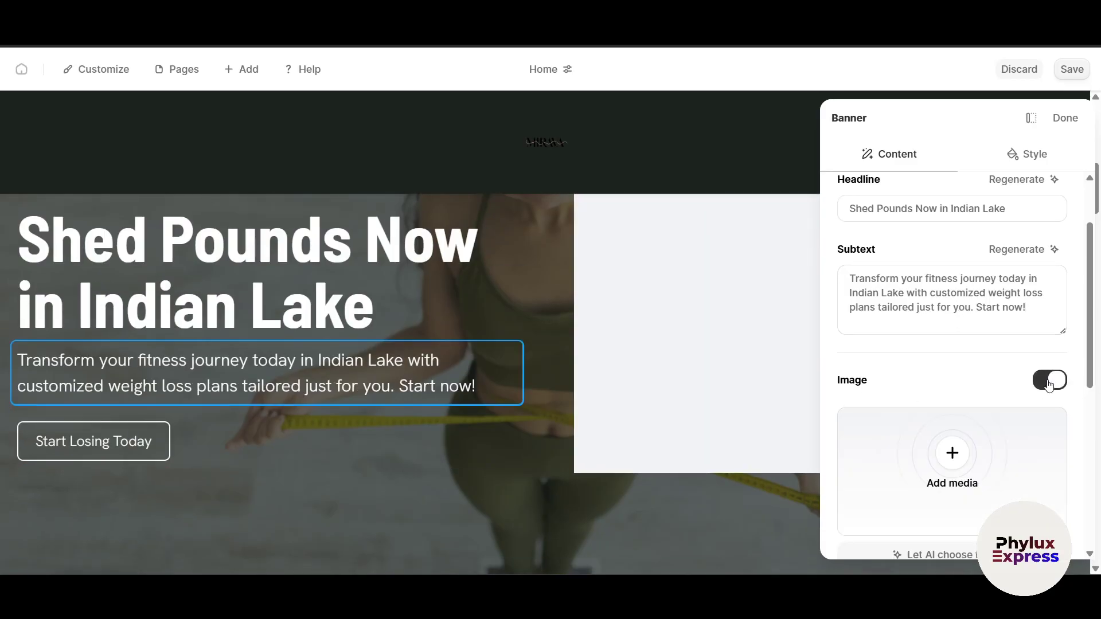
pyautogui.click(1049, 381)
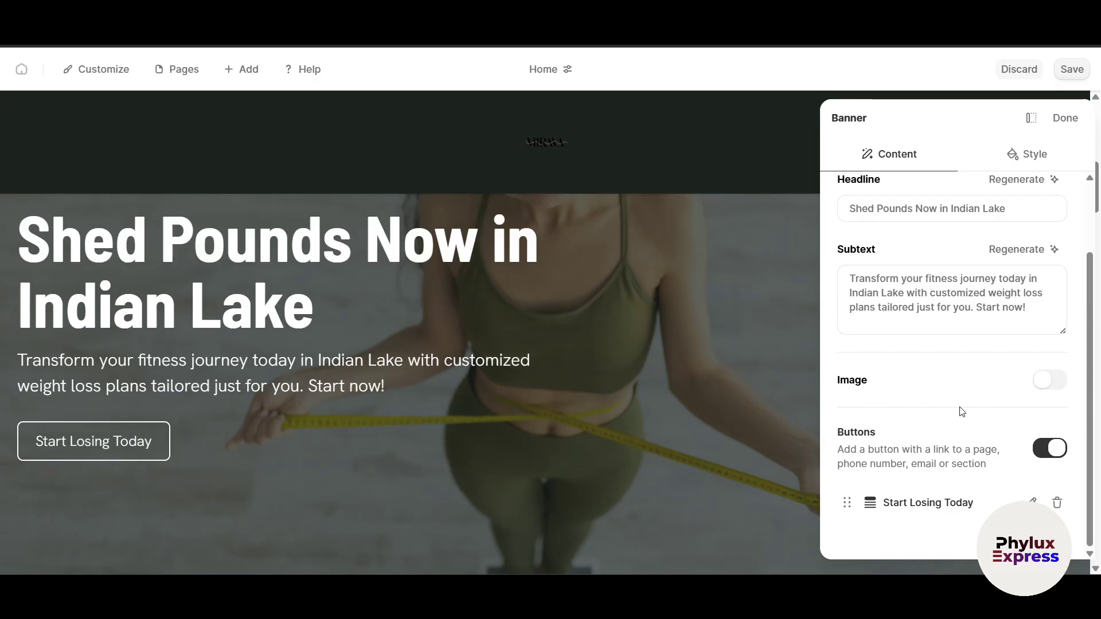
pyautogui.scroll(3, 1008, 369)
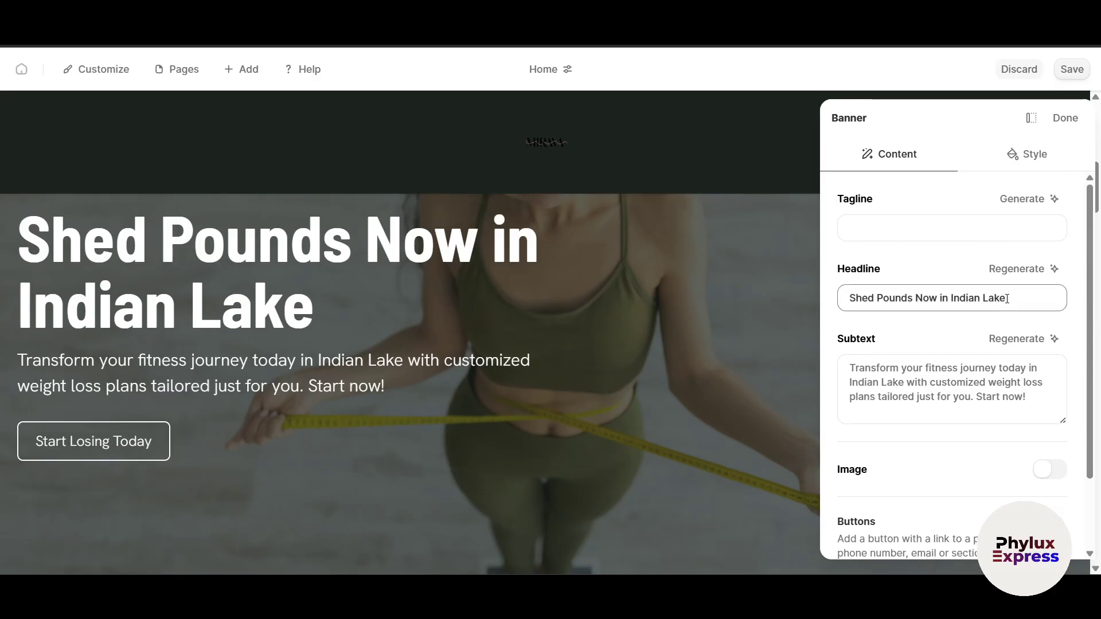
# Step: Replace the hero banner's background image with the uploaded photo of a woman wearing a necklace
pyautogui.click(1021, 162)
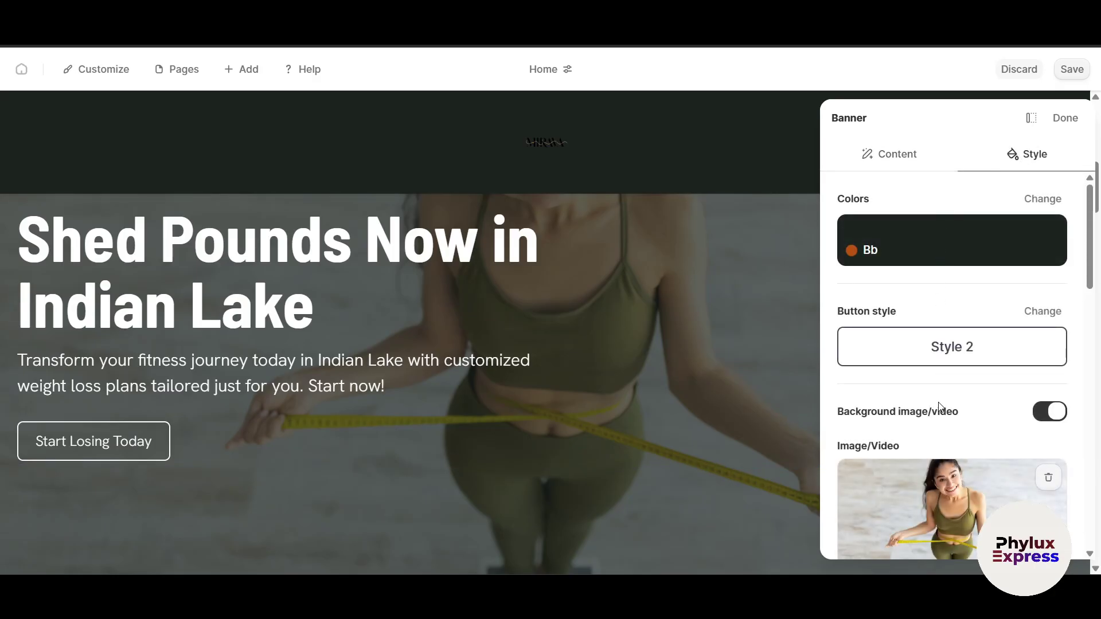
pyautogui.scroll(-3, 975, 424)
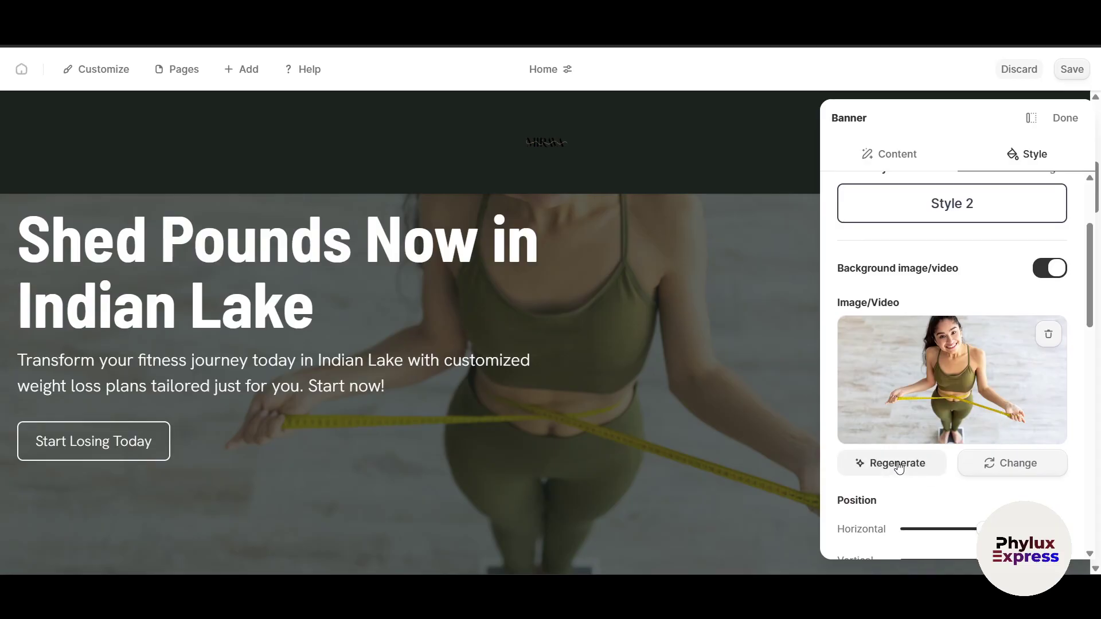
pyautogui.click(1021, 467)
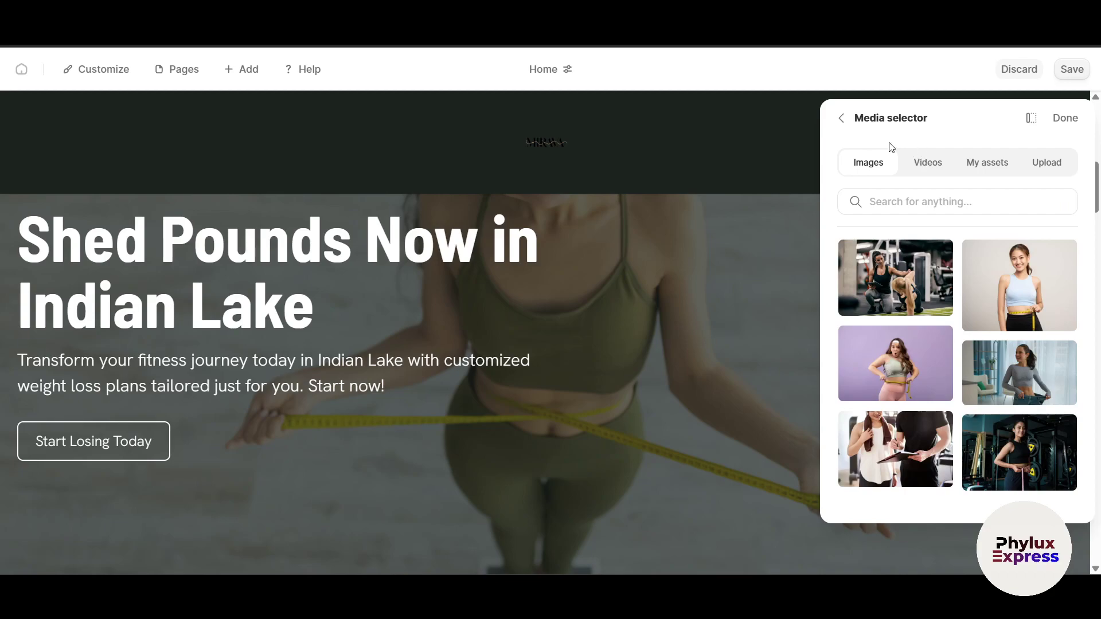
pyautogui.click(1049, 162)
pyautogui.click(960, 285)
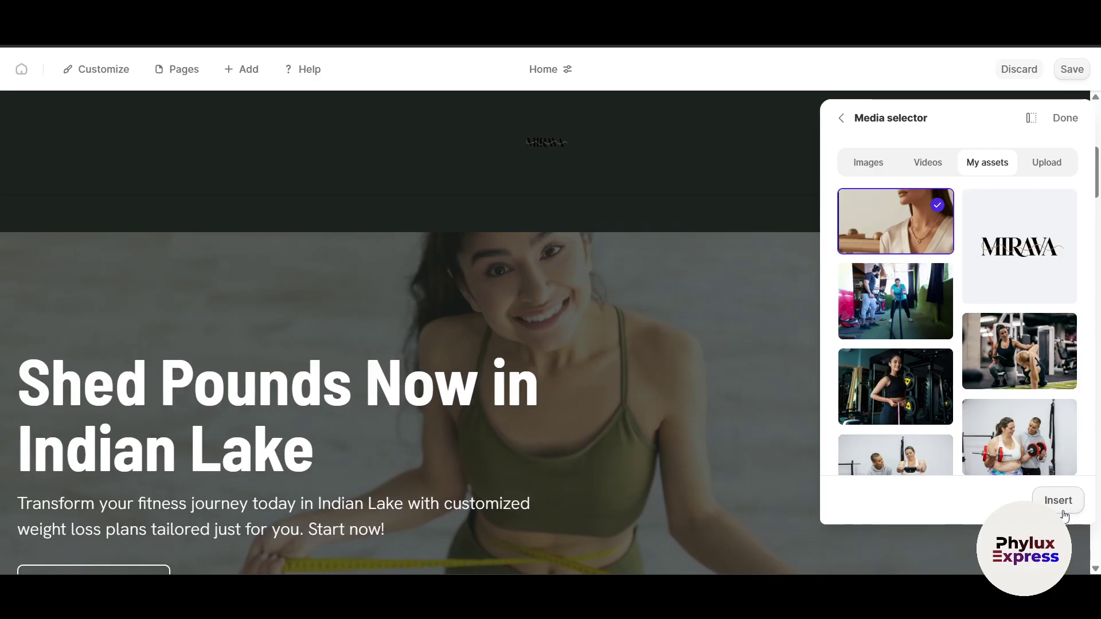
pyautogui.click(1058, 502)
pyautogui.scroll(-5, 654, 423)
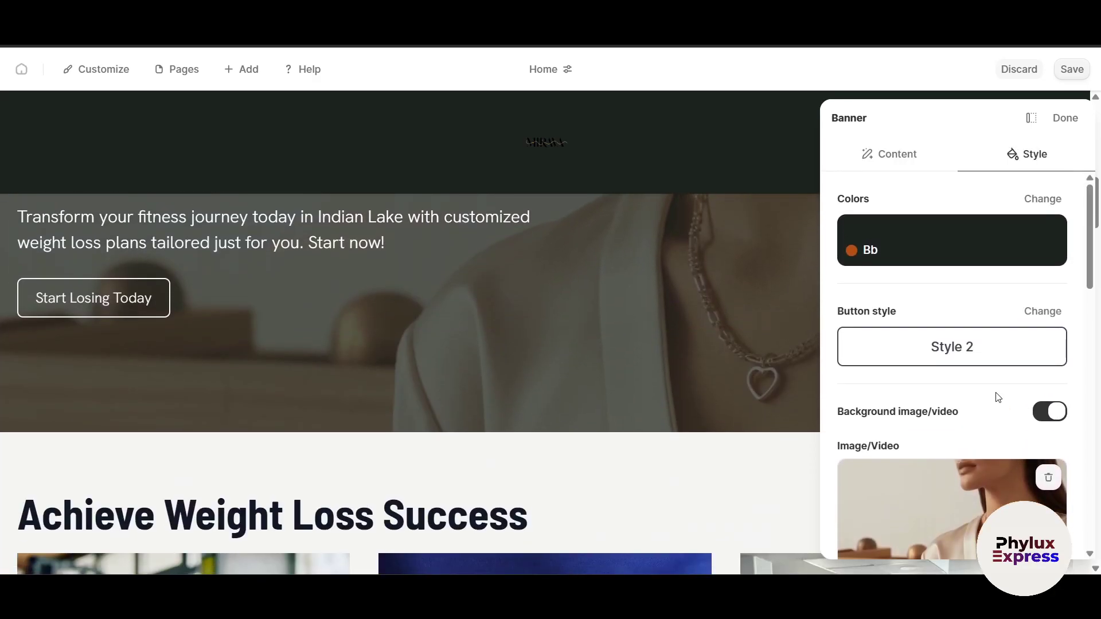
# Step: Switch the hero banner's button from the theme style to a custom solid, large, square style
pyautogui.click(959, 354)
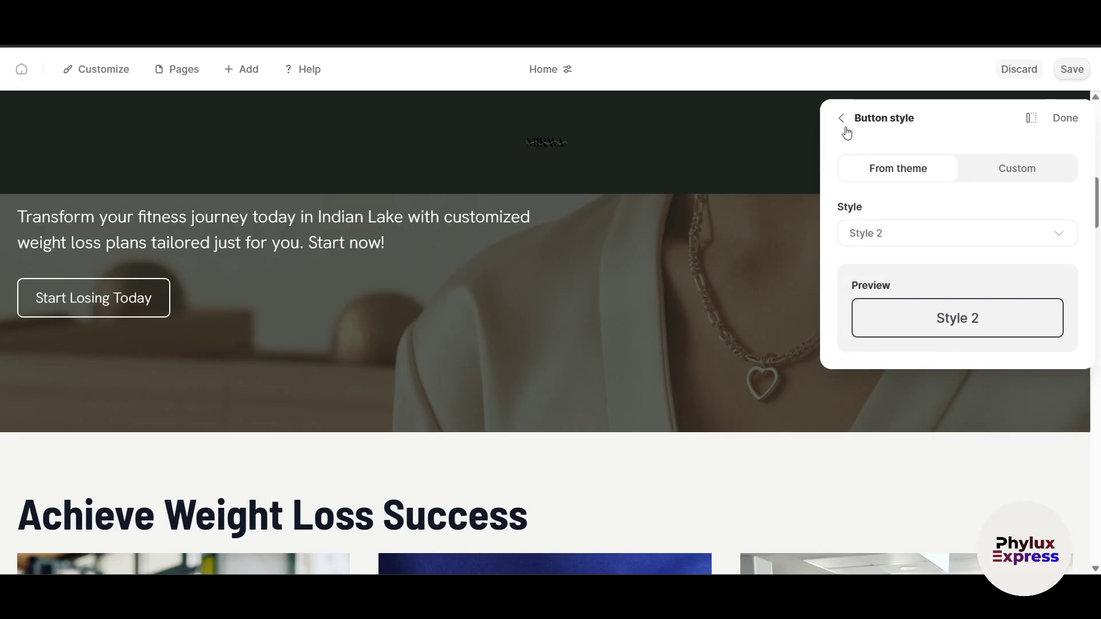
pyautogui.click(996, 170)
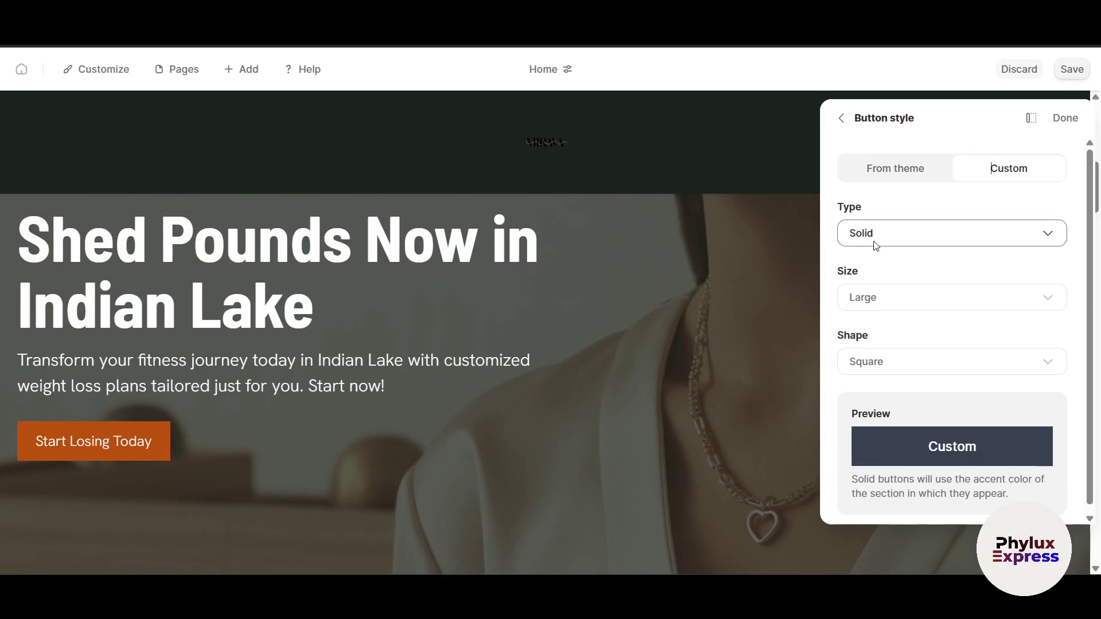
pyautogui.click(842, 119)
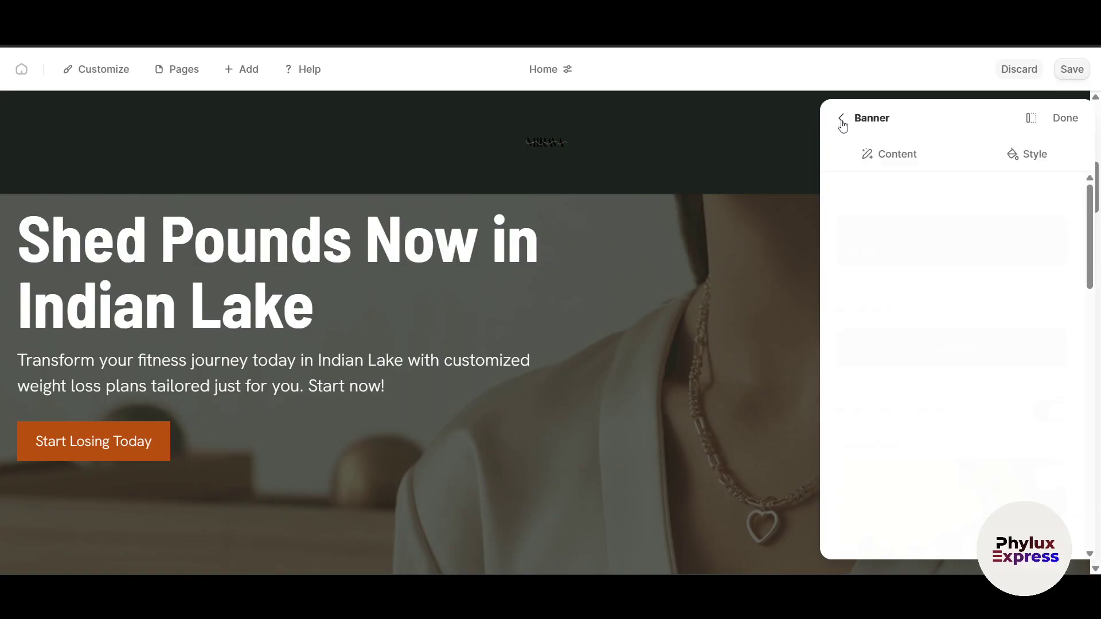
# Step: Set the overlay on the hero banner's background image to None
pyautogui.scroll(-5, 976, 432)
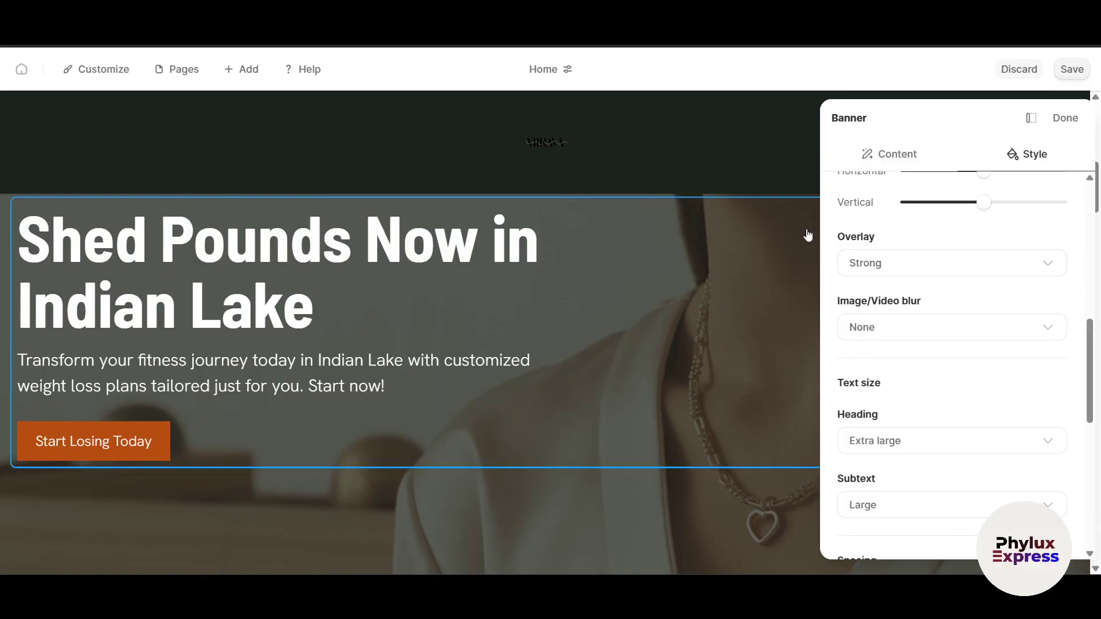
pyautogui.click(956, 267)
pyautogui.click(886, 296)
pyautogui.scroll(-3, 587, 415)
pyautogui.scroll(3, 587, 418)
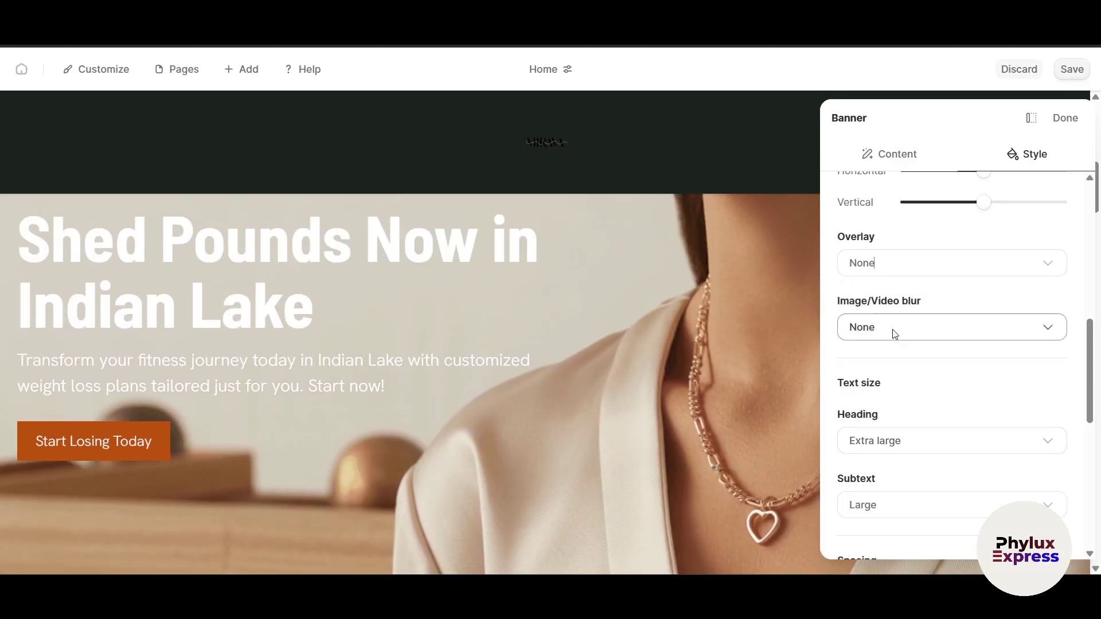
# Step: Try Light, Moderate and Very strong blur on the hero banner's background image, and reset the blur to None
pyautogui.click(920, 332)
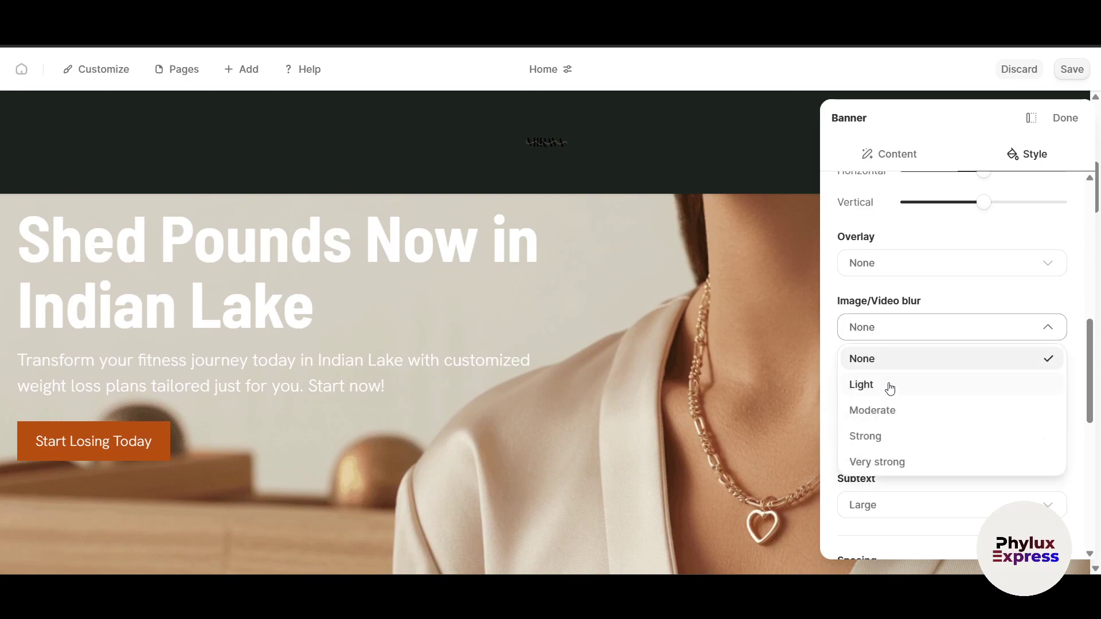
pyautogui.click(889, 388)
pyautogui.click(902, 327)
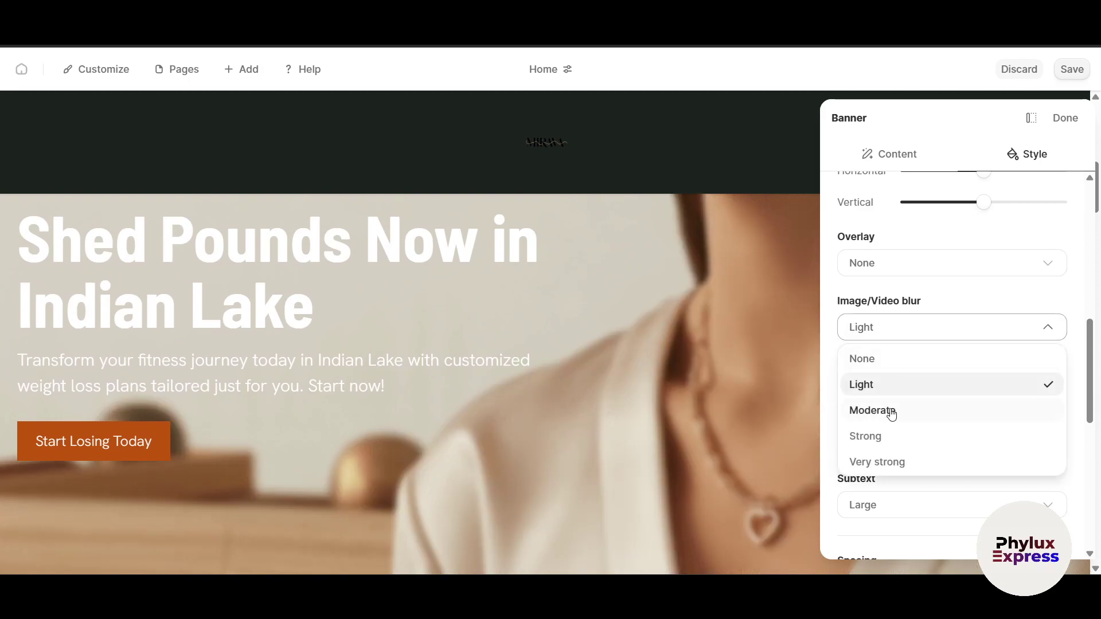
pyautogui.click(891, 411)
pyautogui.click(899, 334)
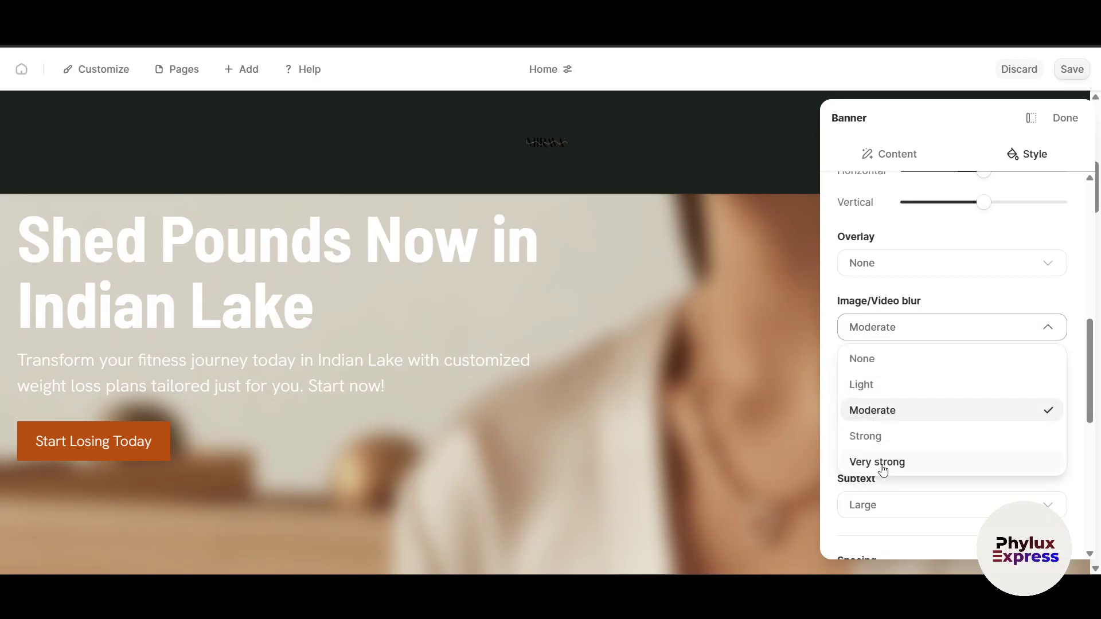
pyautogui.click(884, 464)
pyautogui.click(883, 337)
pyautogui.click(869, 360)
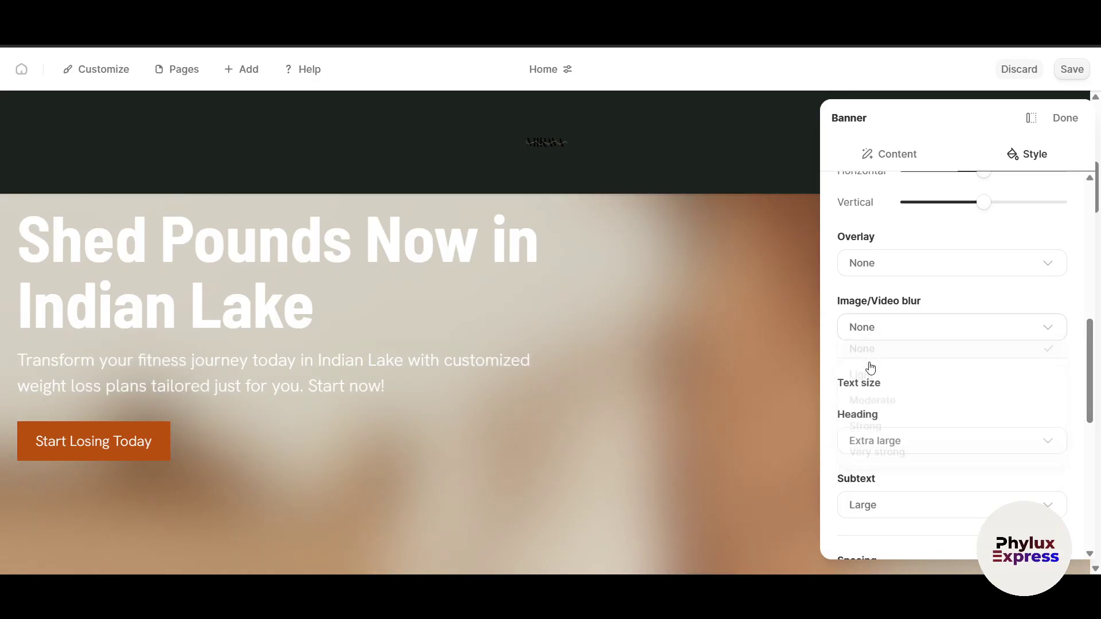
# Step: Set the overlay on the hero banner's background image to Light and finish editing the banner
pyautogui.click(875, 262)
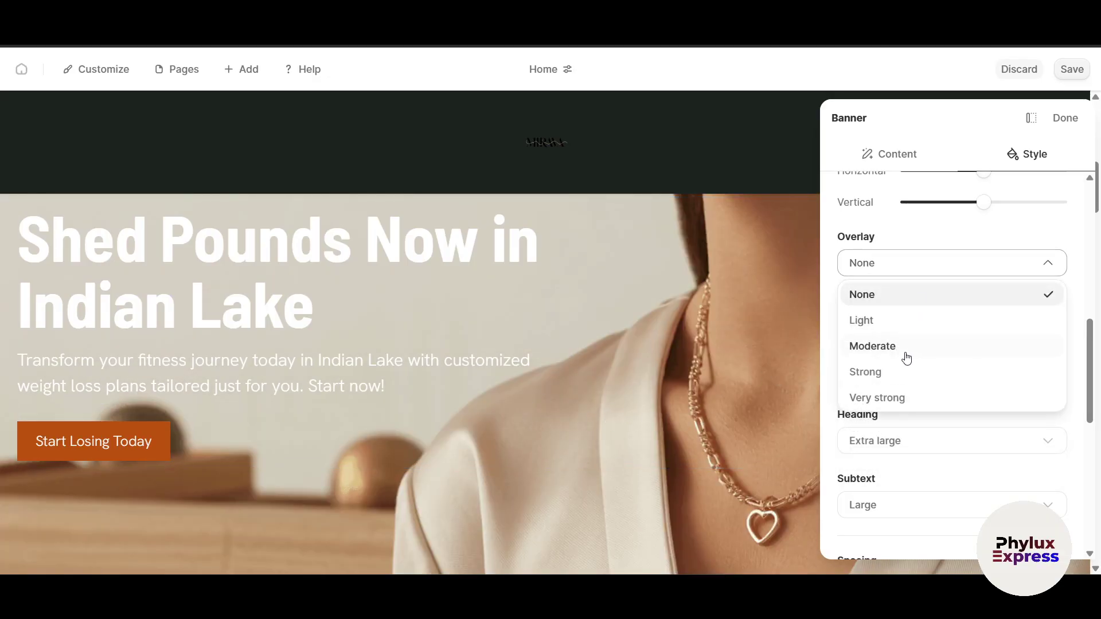
pyautogui.click(888, 328)
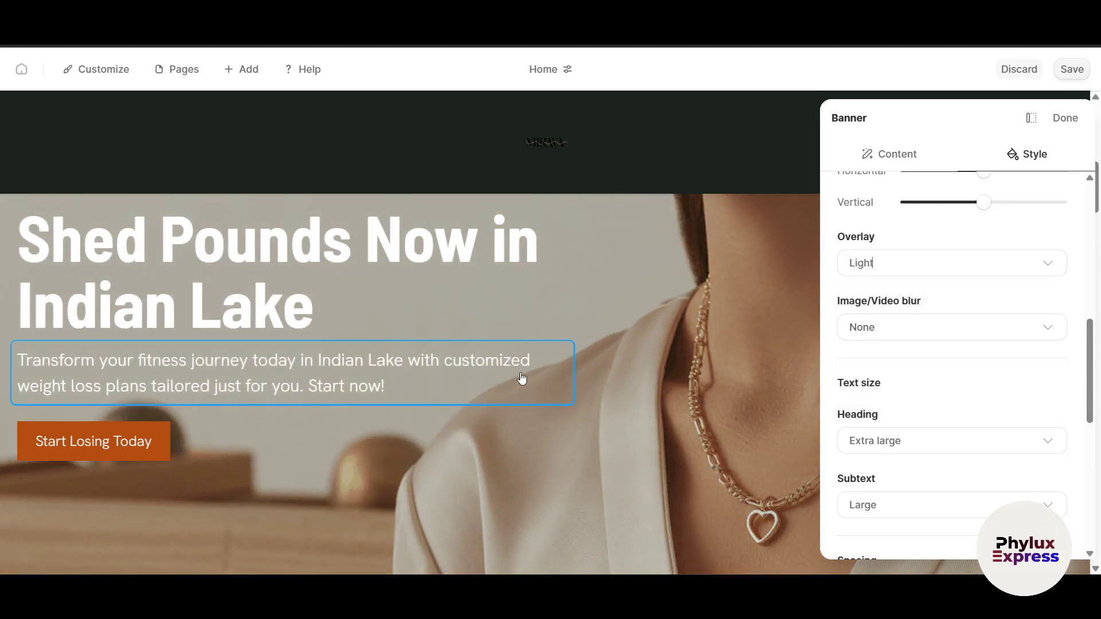
pyautogui.scroll(-3, 558, 405)
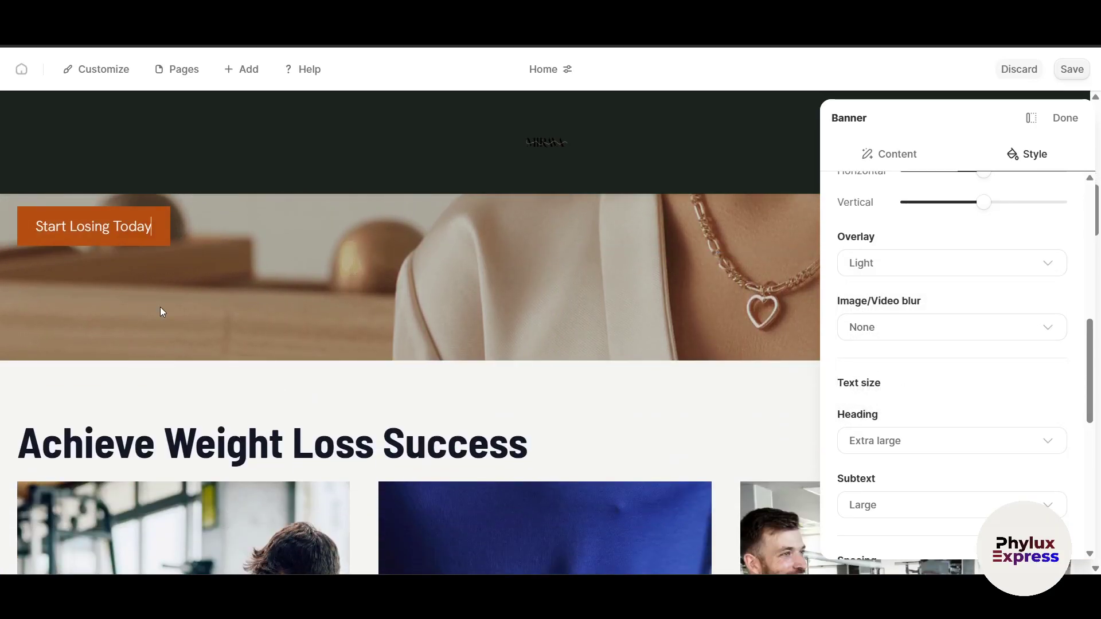
pyautogui.click(1067, 125)
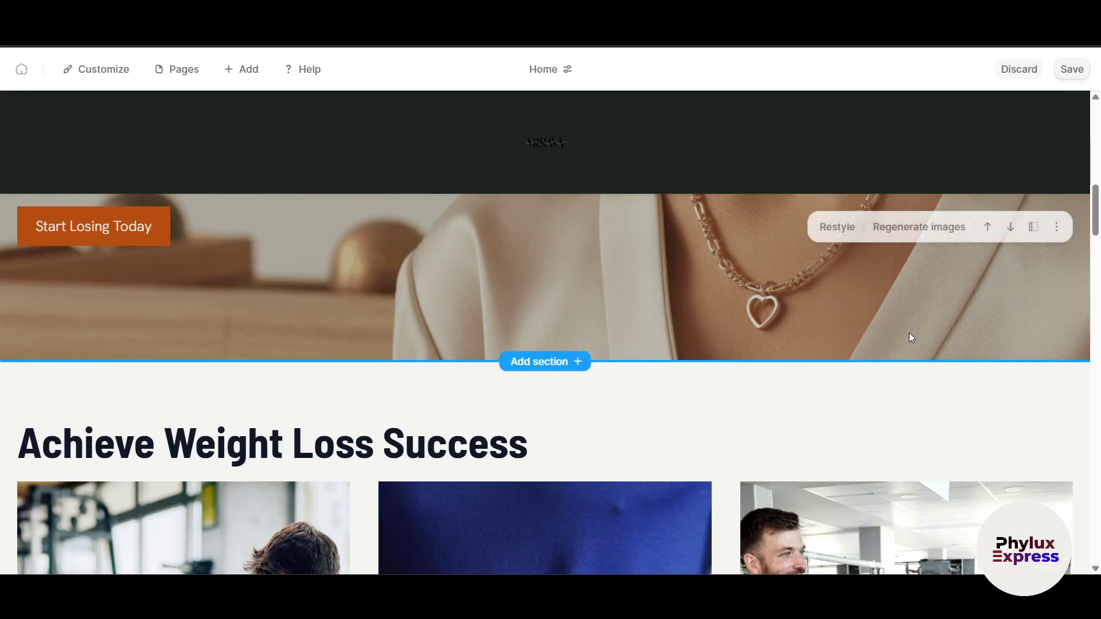
# Step: Add a Logo showcase section from the Clients category between the hero banner and the Achieve Weight Loss Success section
pyautogui.scroll(-2, 563, 402)
pyautogui.scroll(2, 553, 322)
pyautogui.scroll(-3, 552, 321)
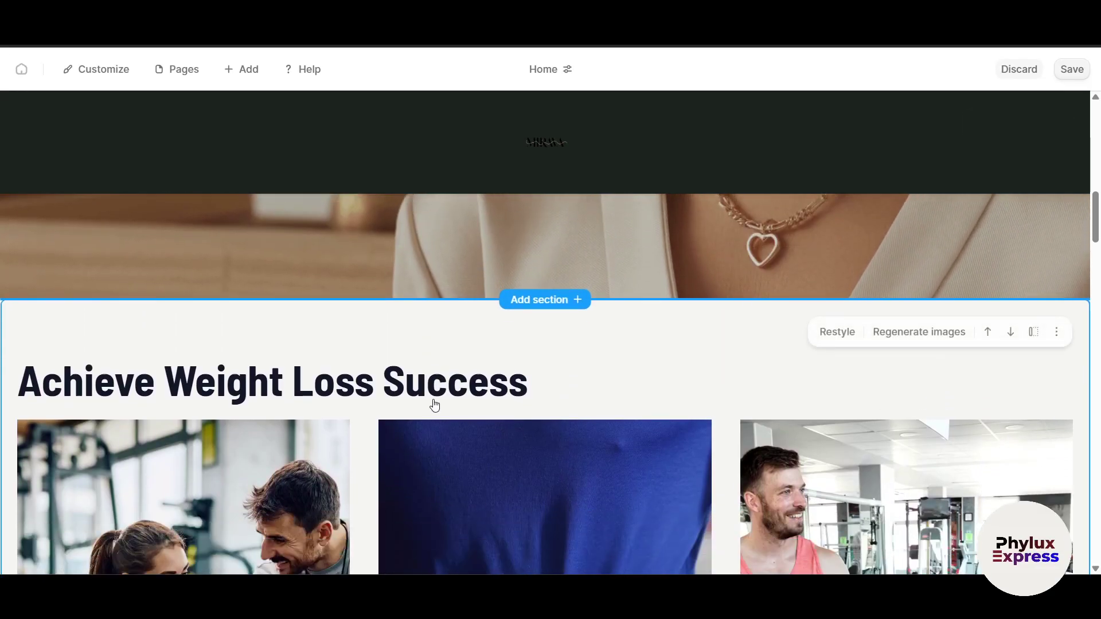
pyautogui.scroll(-4, 1051, 385)
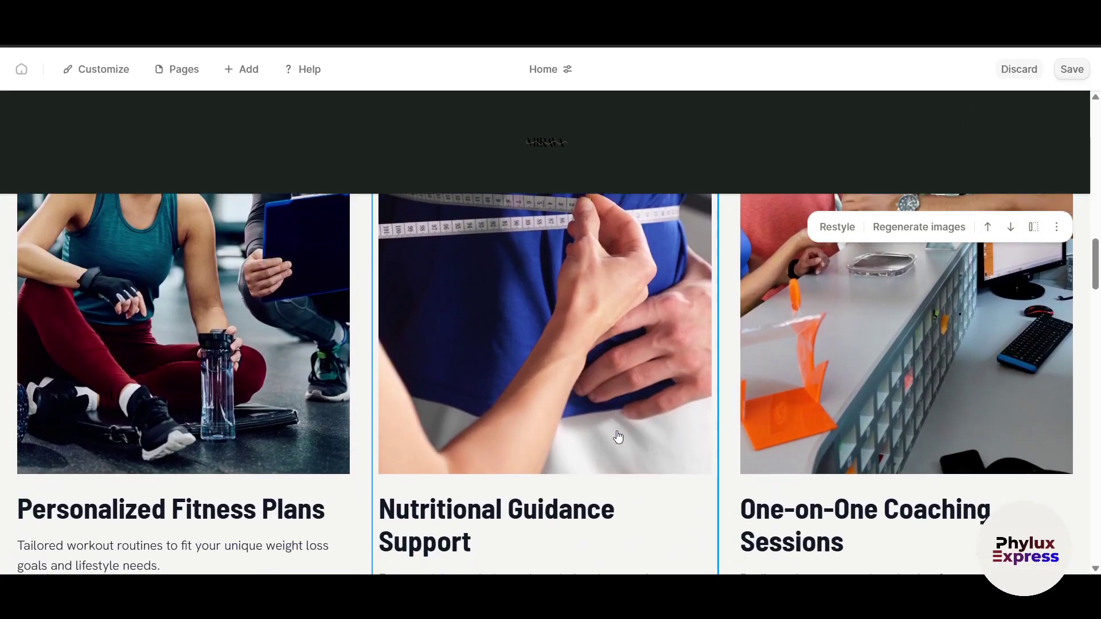
pyautogui.scroll(5, 618, 437)
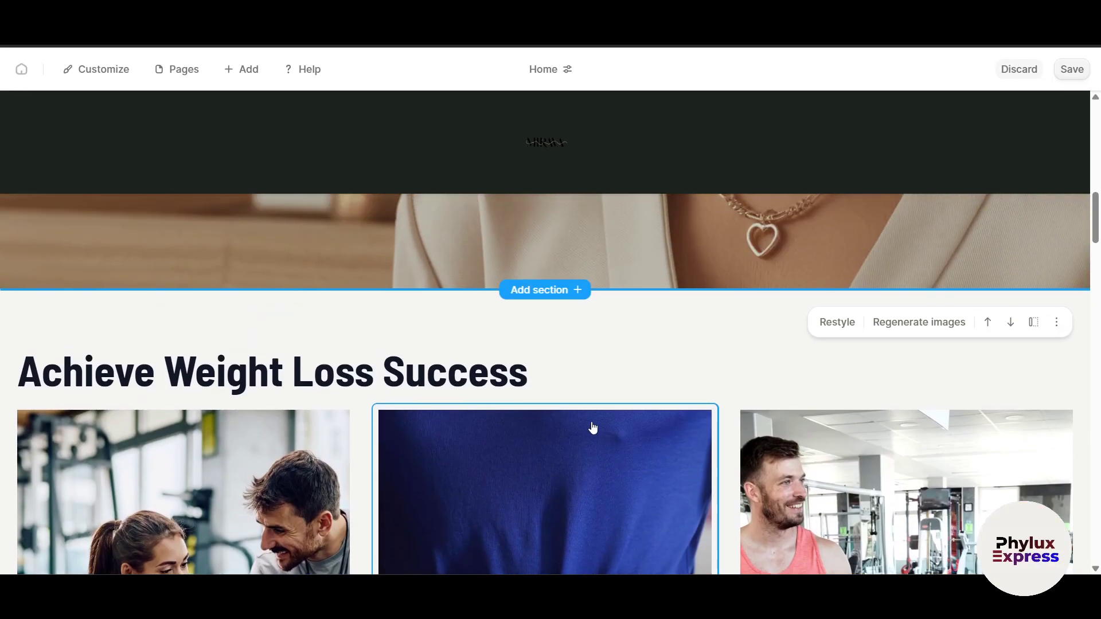
pyautogui.click(547, 291)
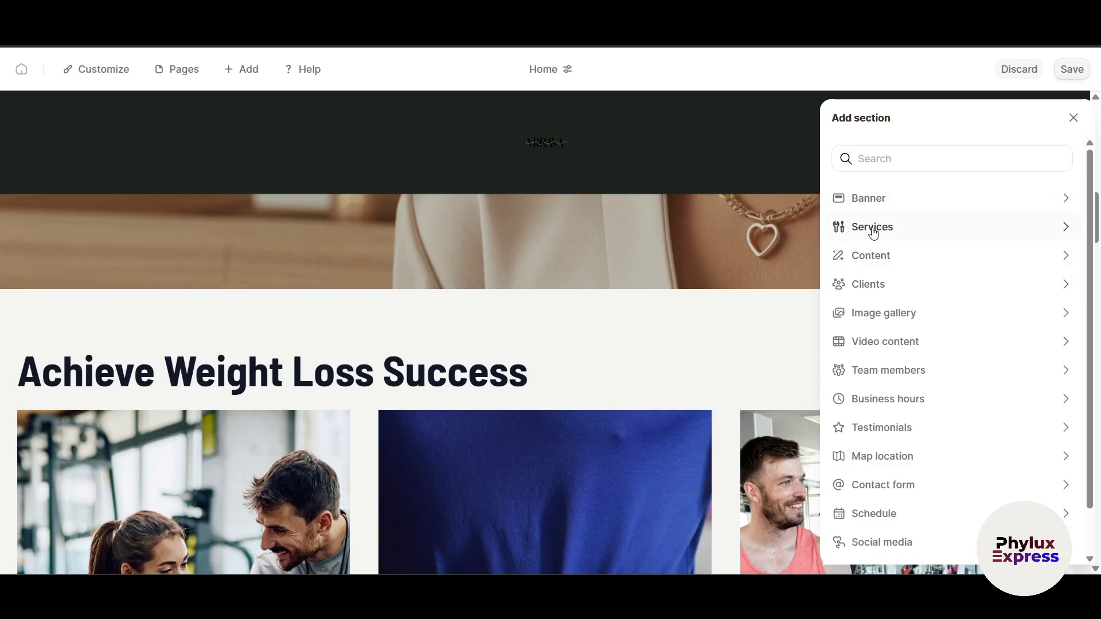
pyautogui.click(875, 286)
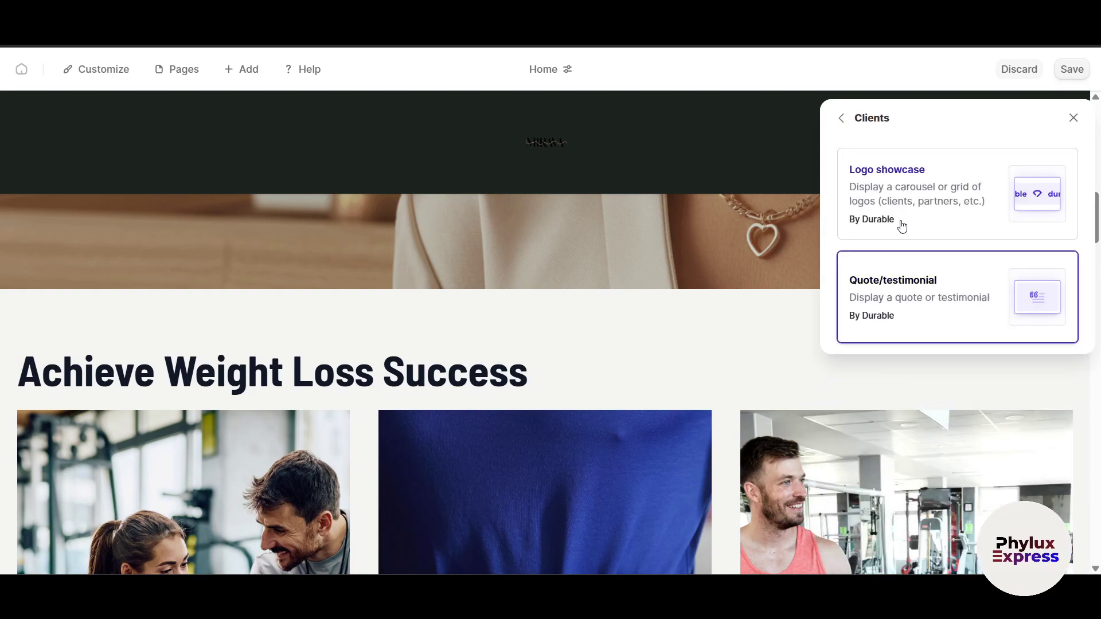
pyautogui.click(913, 193)
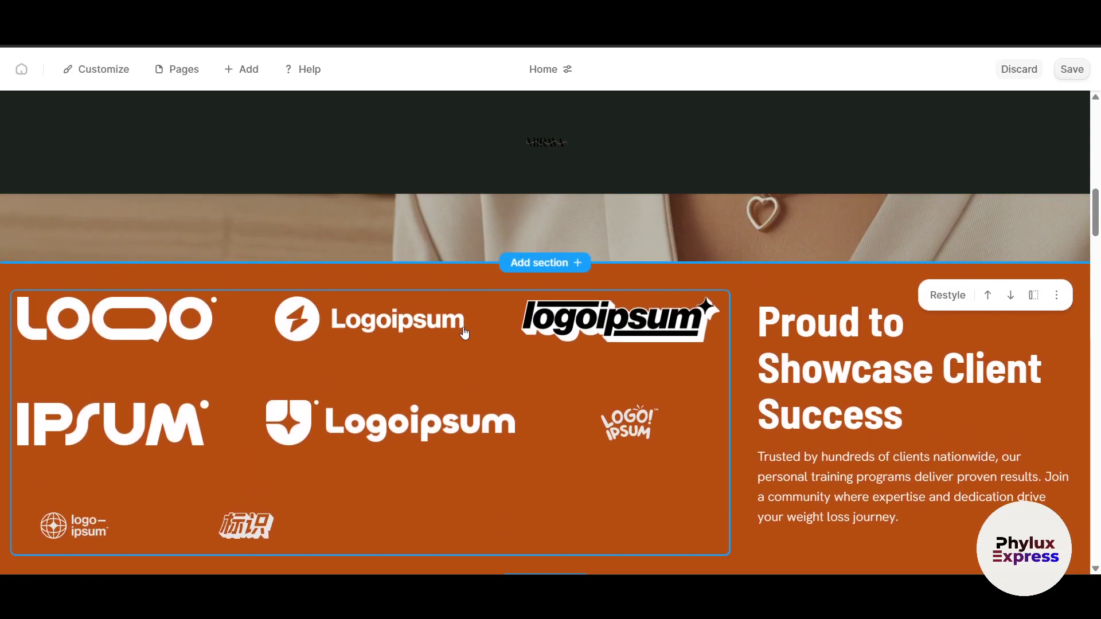
# Step: Look at the logo list in the new Logo showcase section and the image replacement options for its first logo
pyautogui.scroll(-1, 464, 333)
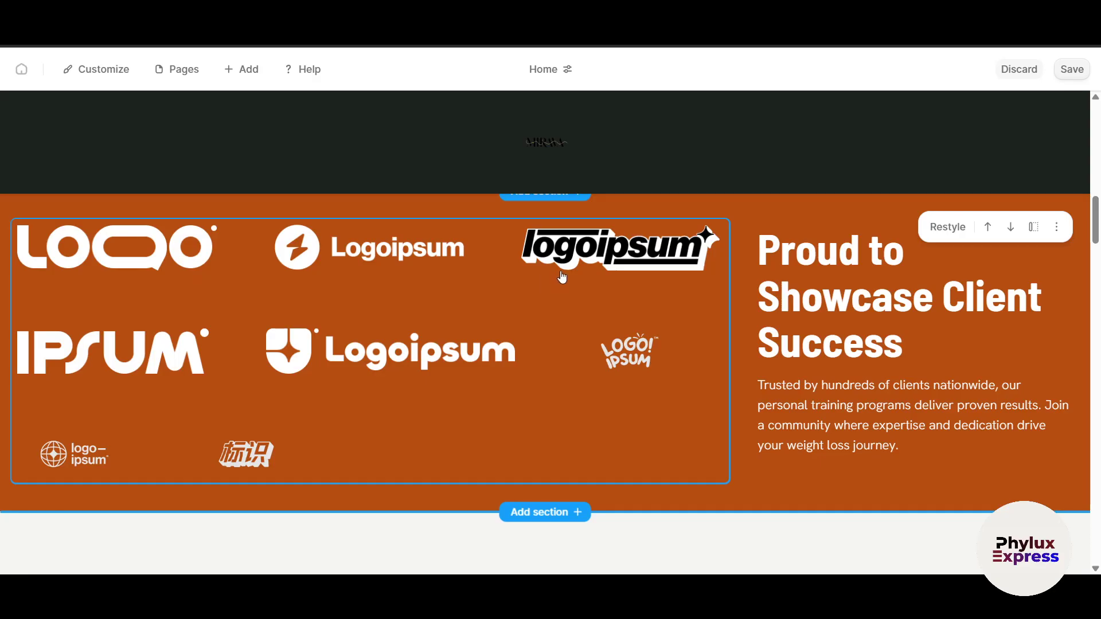
pyautogui.click(581, 270)
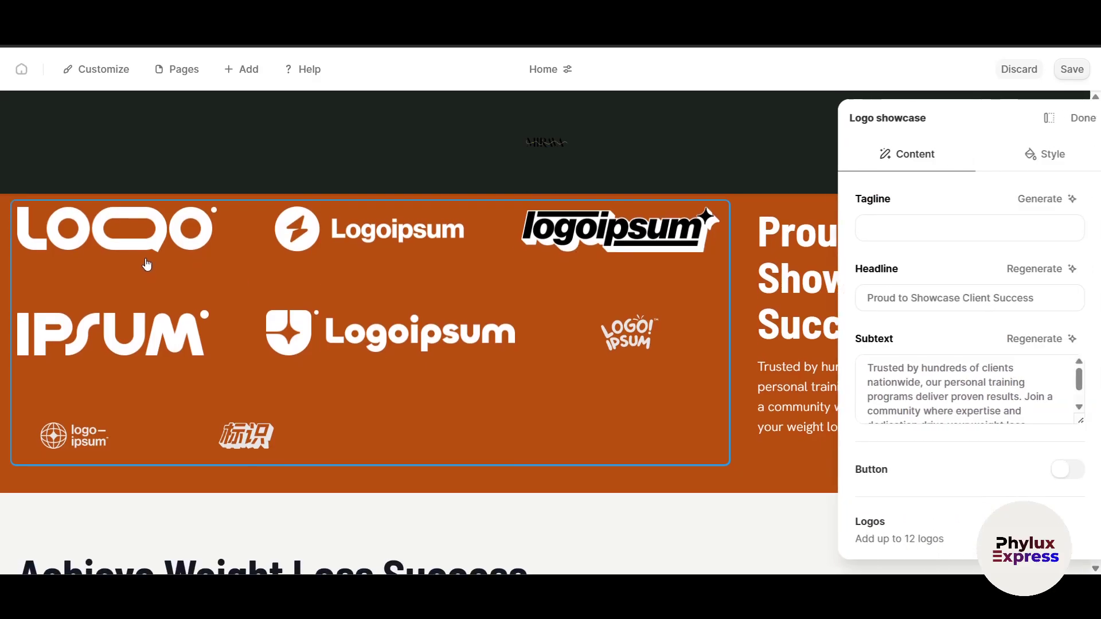
pyautogui.scroll(-3, 951, 365)
pyautogui.scroll(-5, 932, 467)
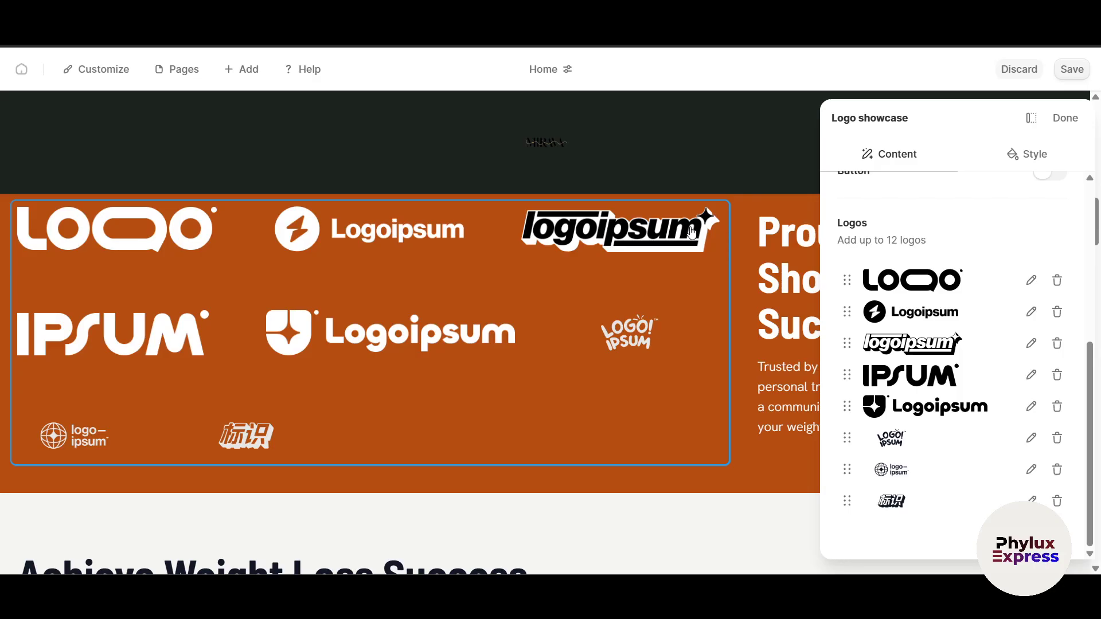
pyautogui.click(1030, 281)
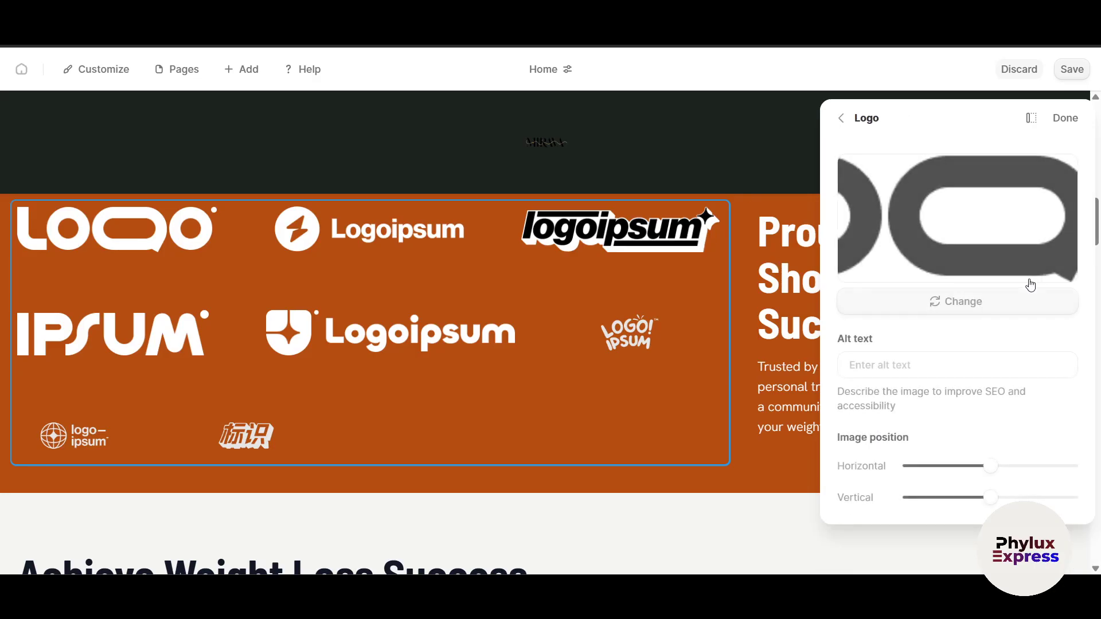
pyautogui.click(965, 308)
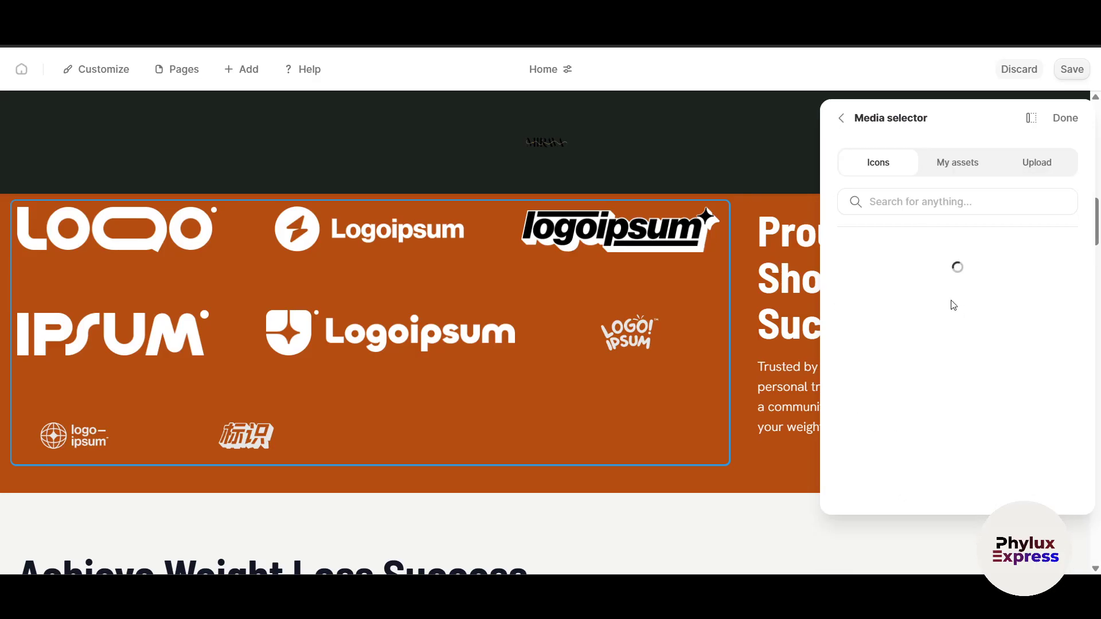
pyautogui.click(1062, 123)
# Step: Review the remaining homepage sections from the services cards down to the footer
pyautogui.scroll(-10, 860, 327)
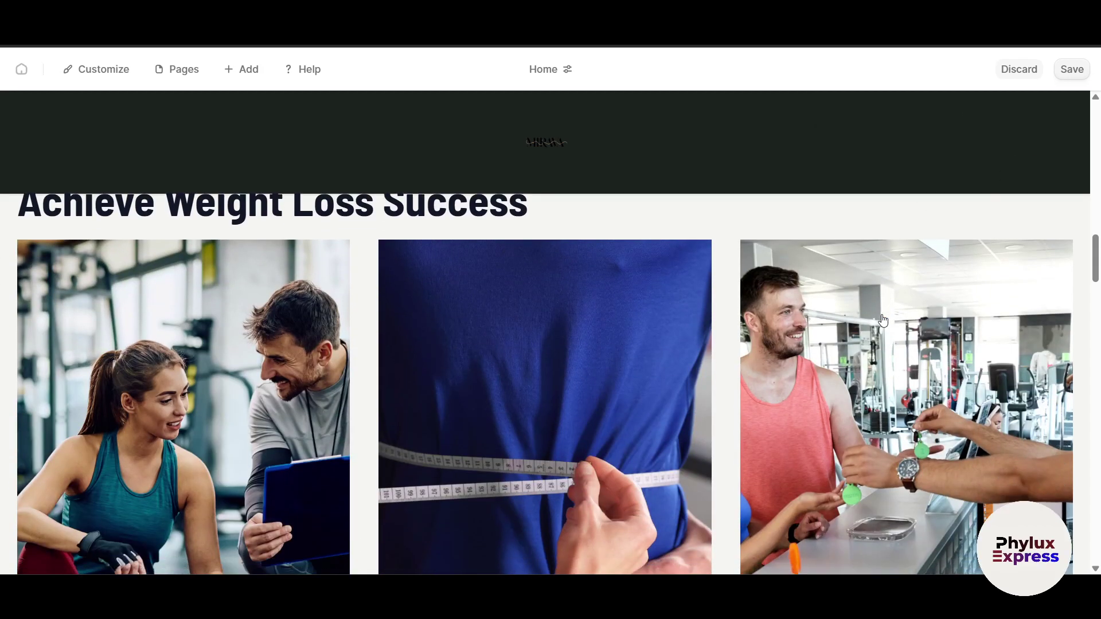
pyautogui.scroll(-12, 835, 334)
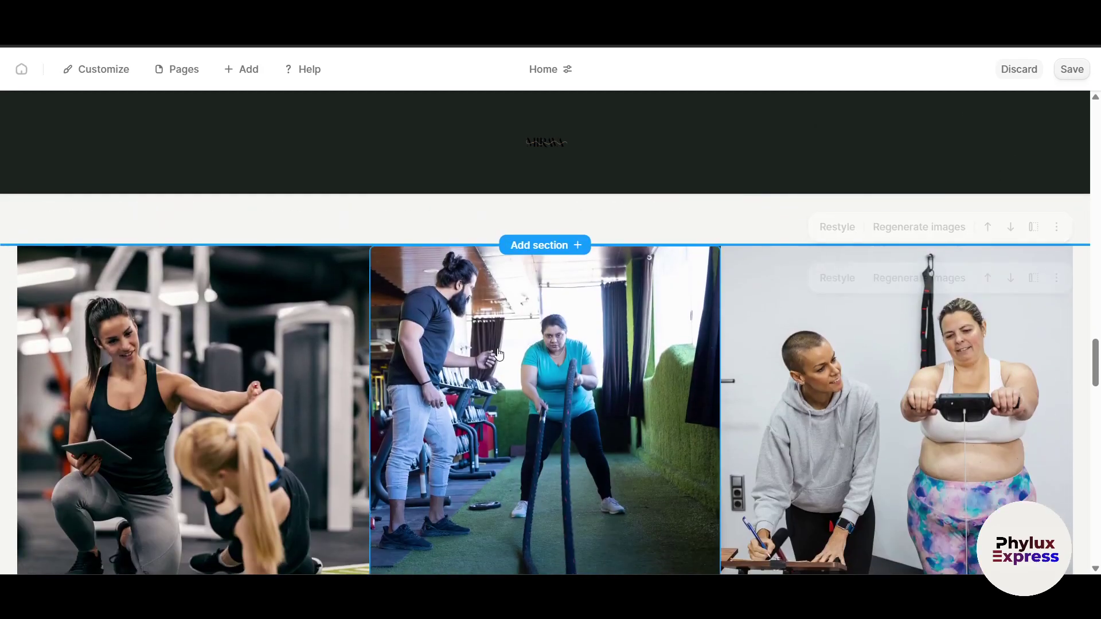
pyautogui.scroll(-3, 634, 440)
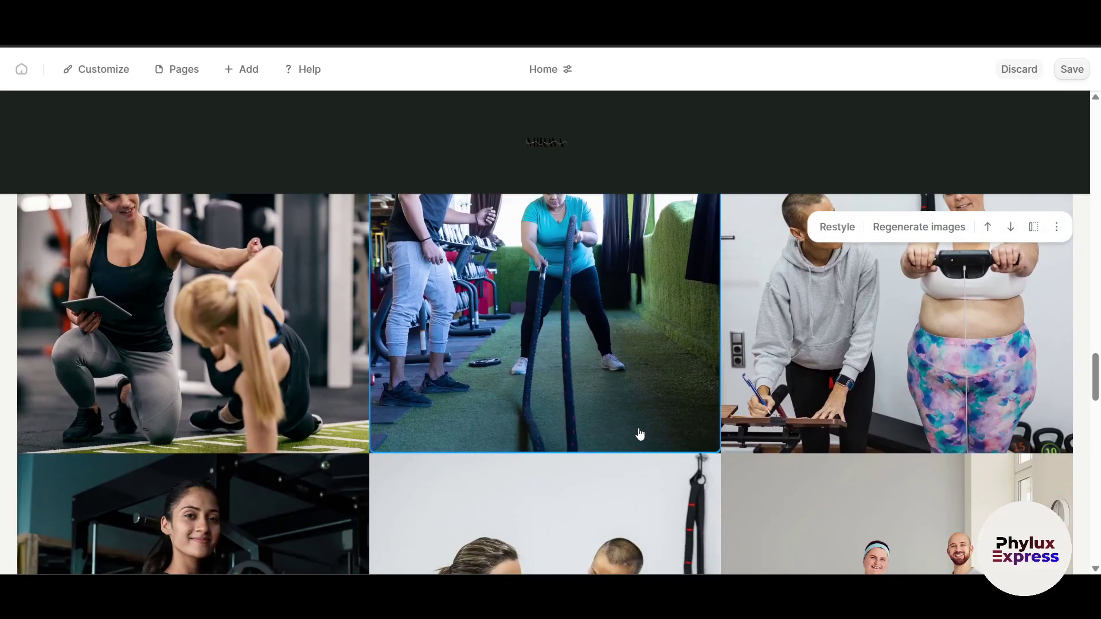
pyautogui.scroll(4, 641, 434)
pyautogui.scroll(-3, 640, 434)
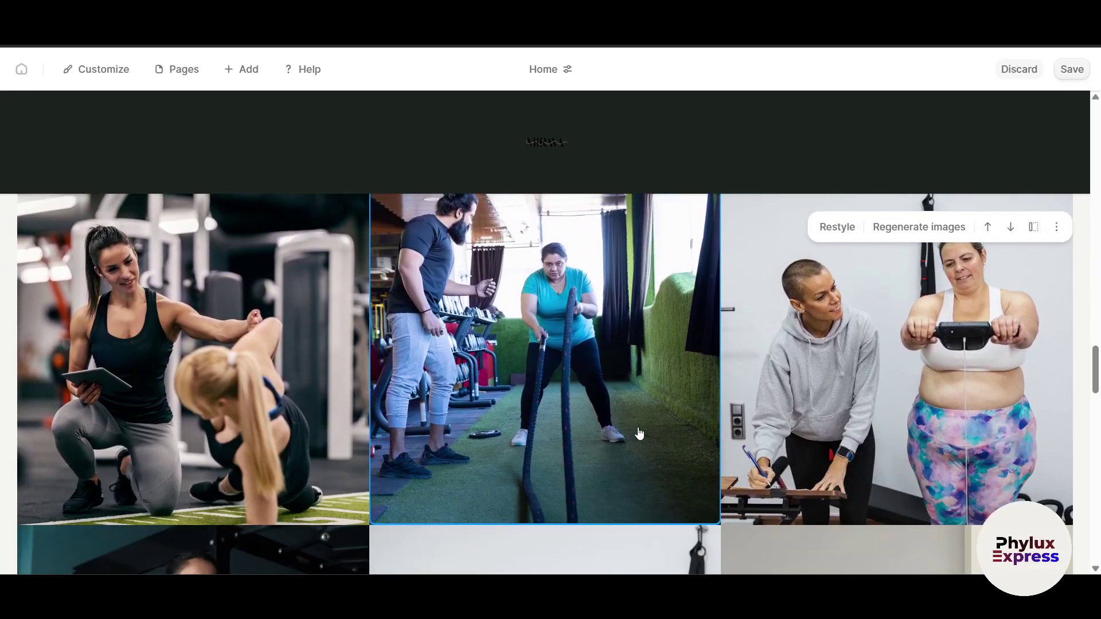
pyautogui.scroll(-15, 638, 429)
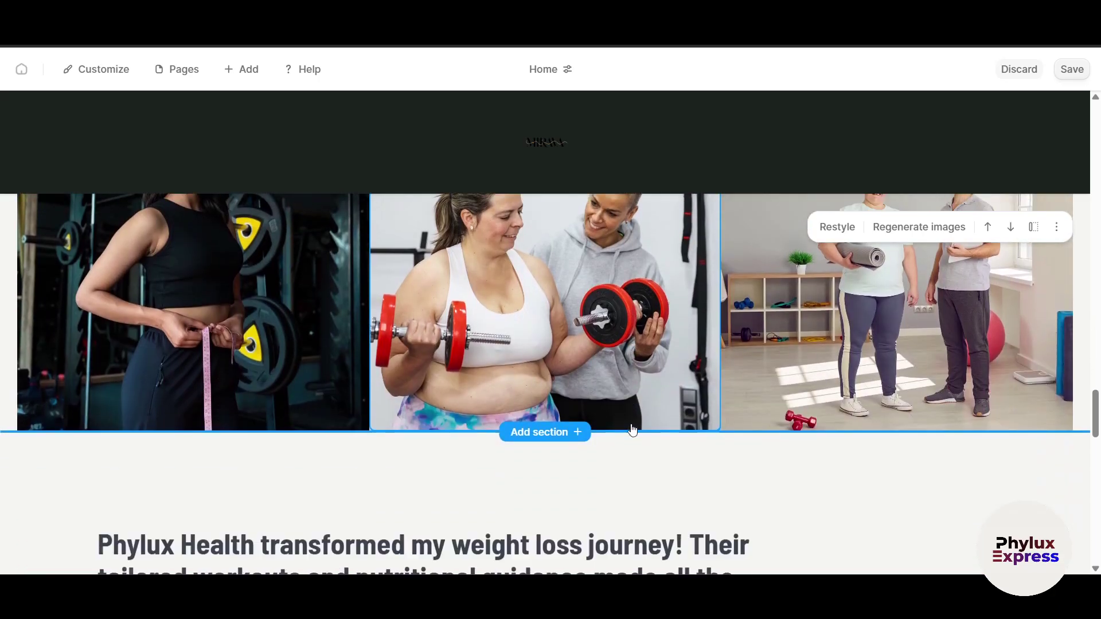
pyautogui.scroll(-10, 633, 430)
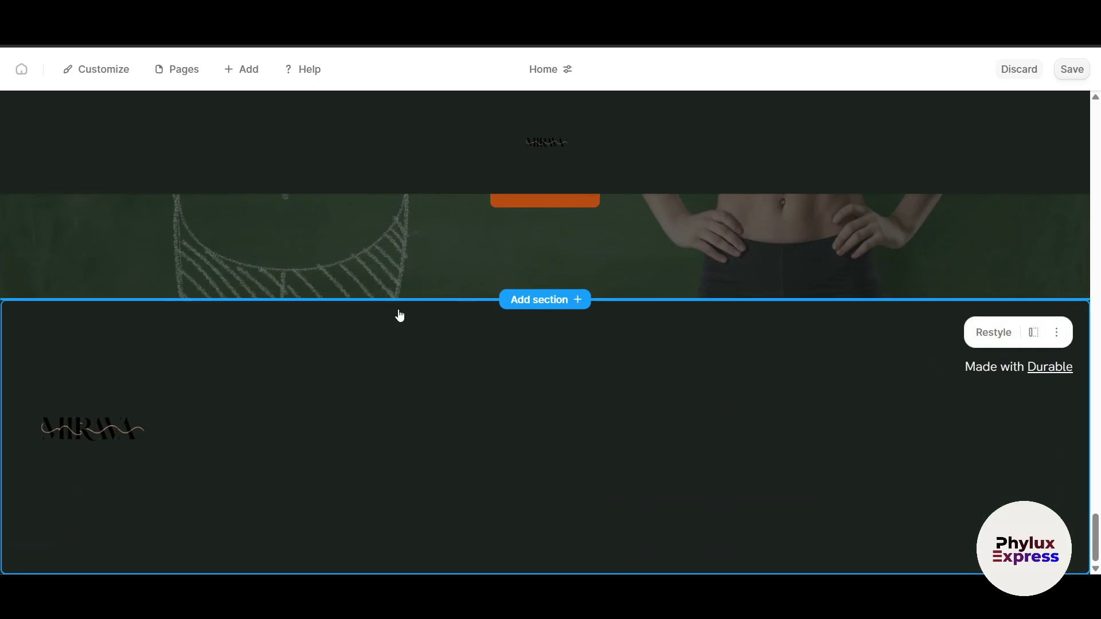
# Step: Examine the type, size and shape settings of the website's two global button styles
pyautogui.click(106, 74)
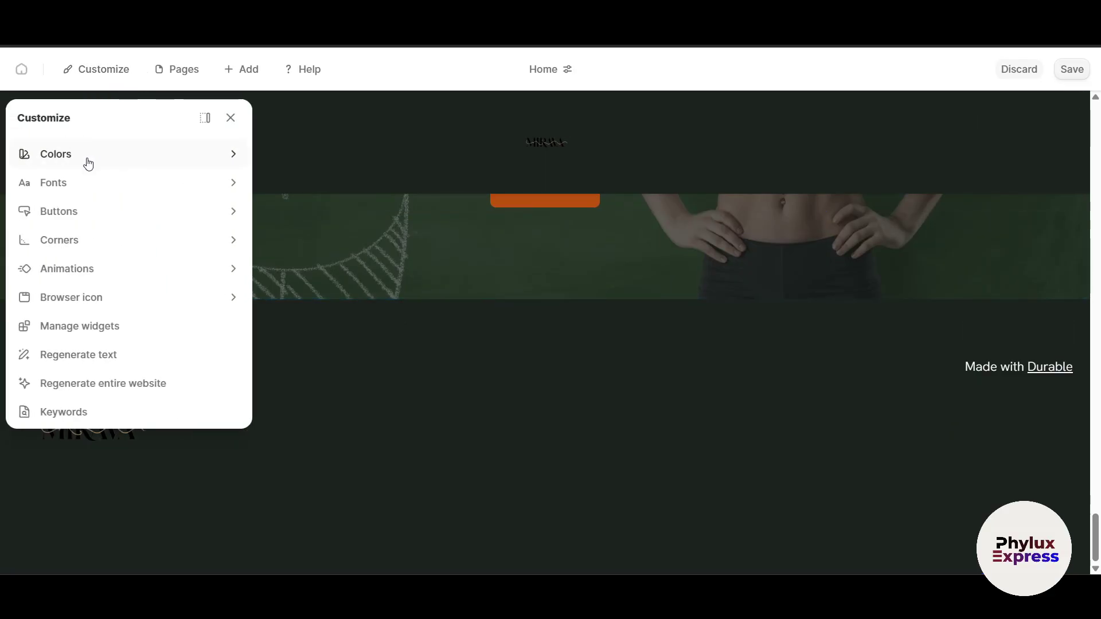
pyautogui.click(78, 213)
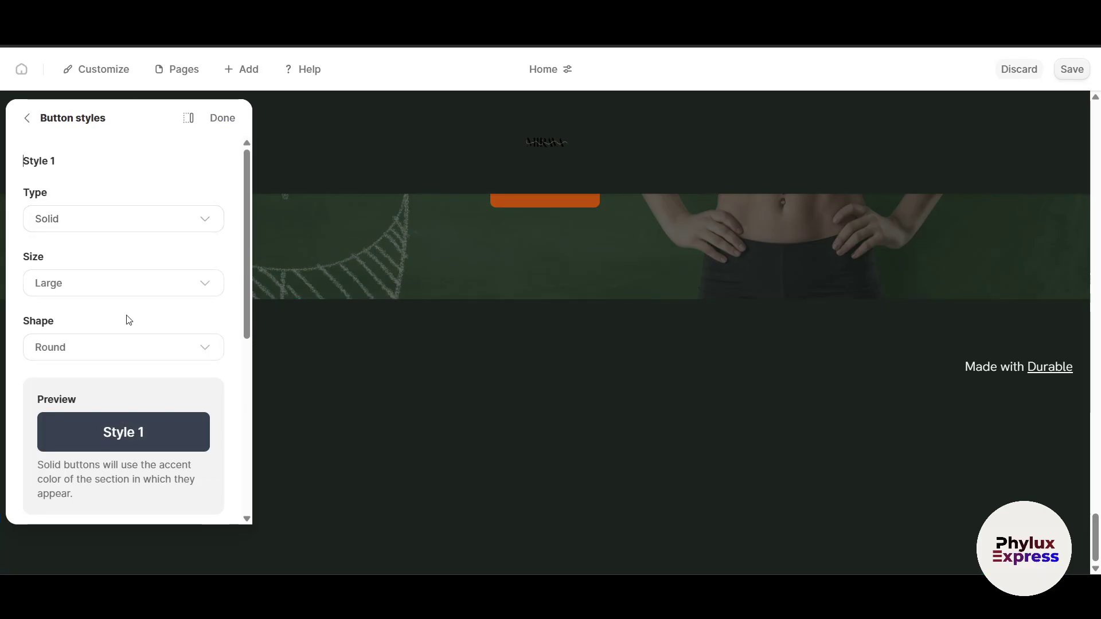
pyautogui.scroll(-5, 129, 320)
pyautogui.scroll(-2, 118, 386)
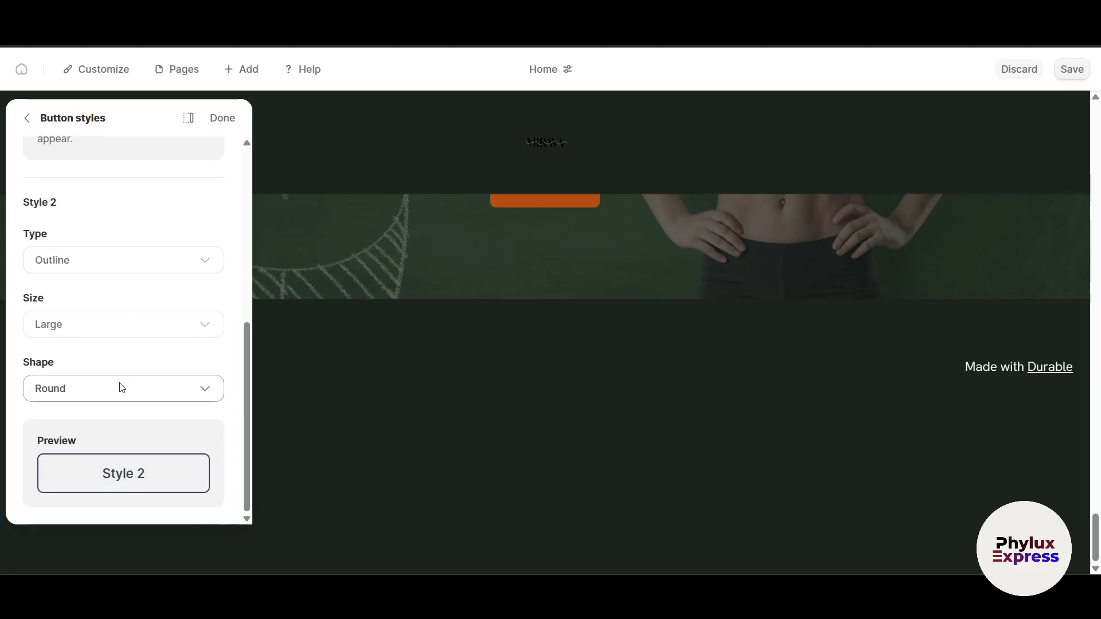
pyautogui.scroll(6, 118, 395)
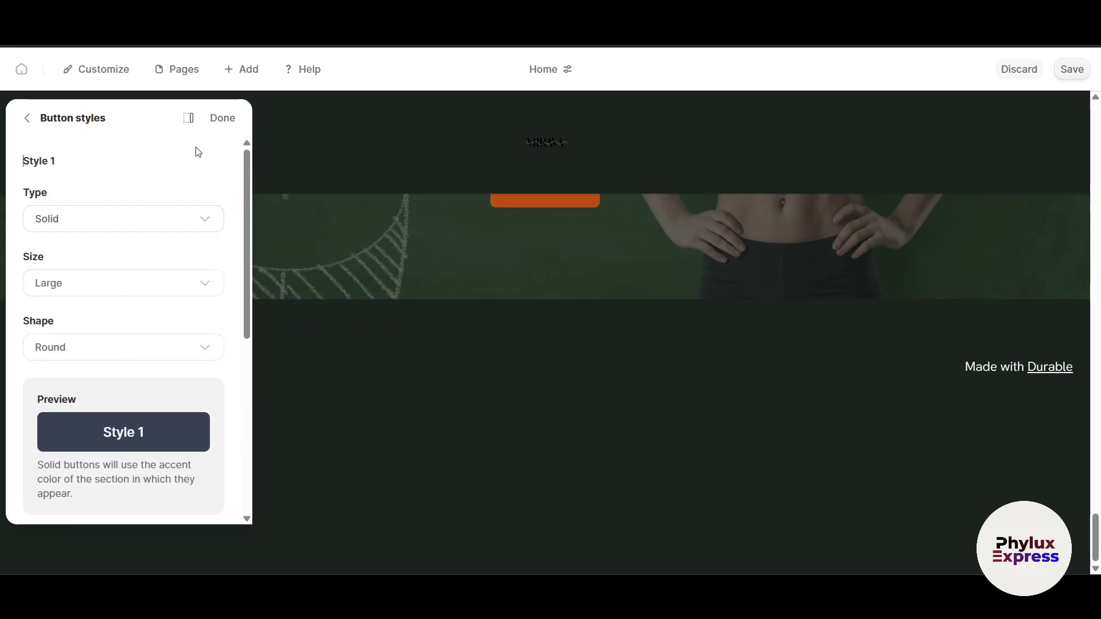
pyautogui.click(221, 119)
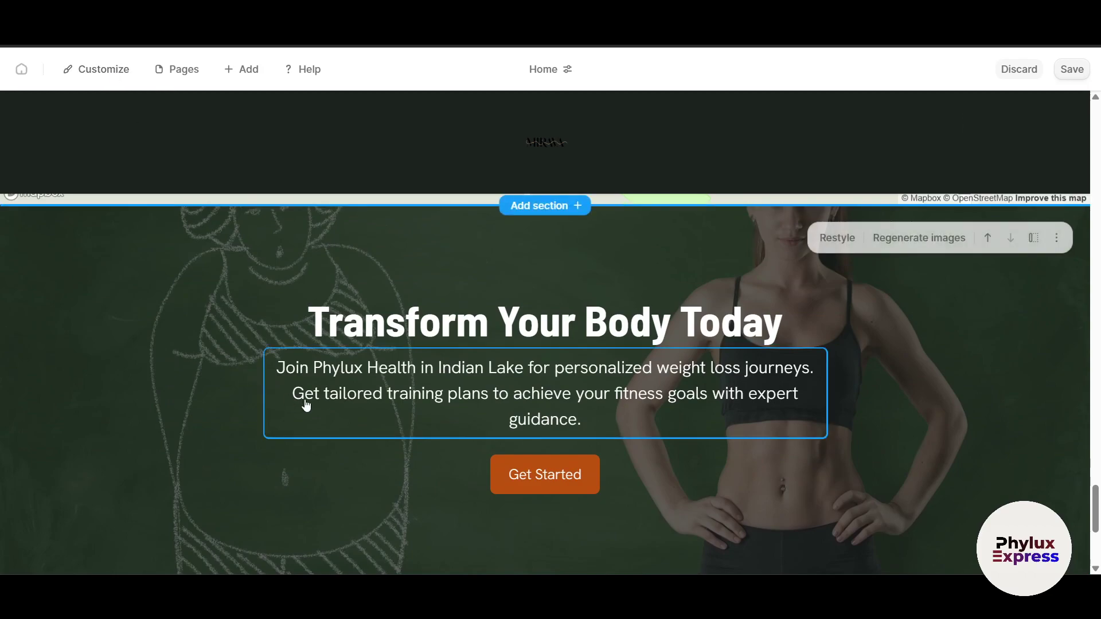
# Step: Try the Pill and Round shapes on the website's button Style 1, and set its shape to Square
pyautogui.scroll(-5, 310, 401)
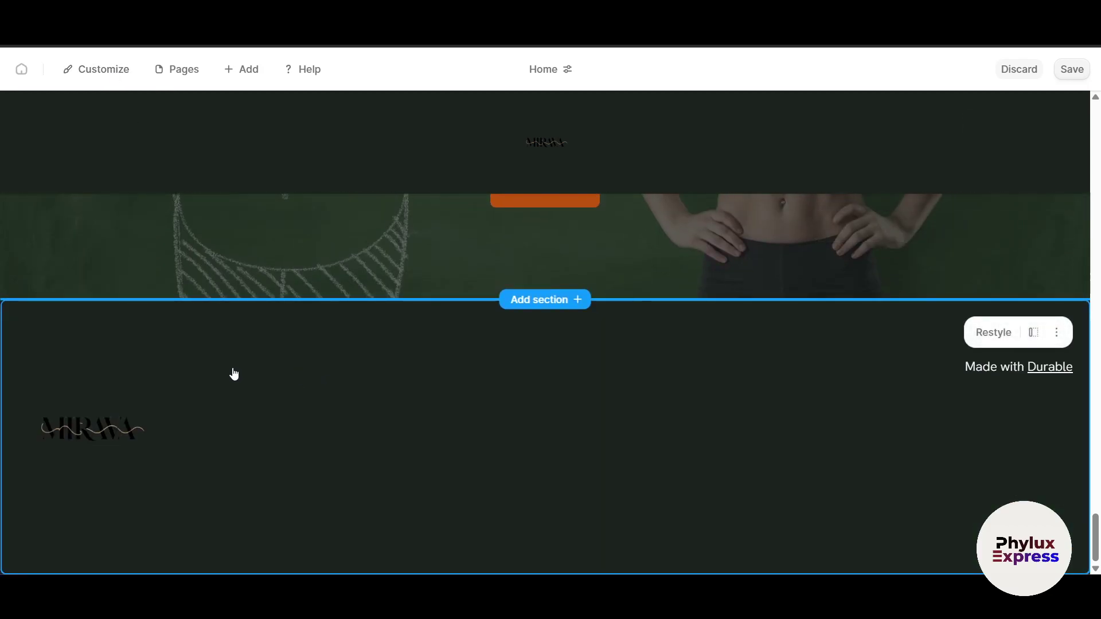
pyautogui.scroll(-1, 239, 430)
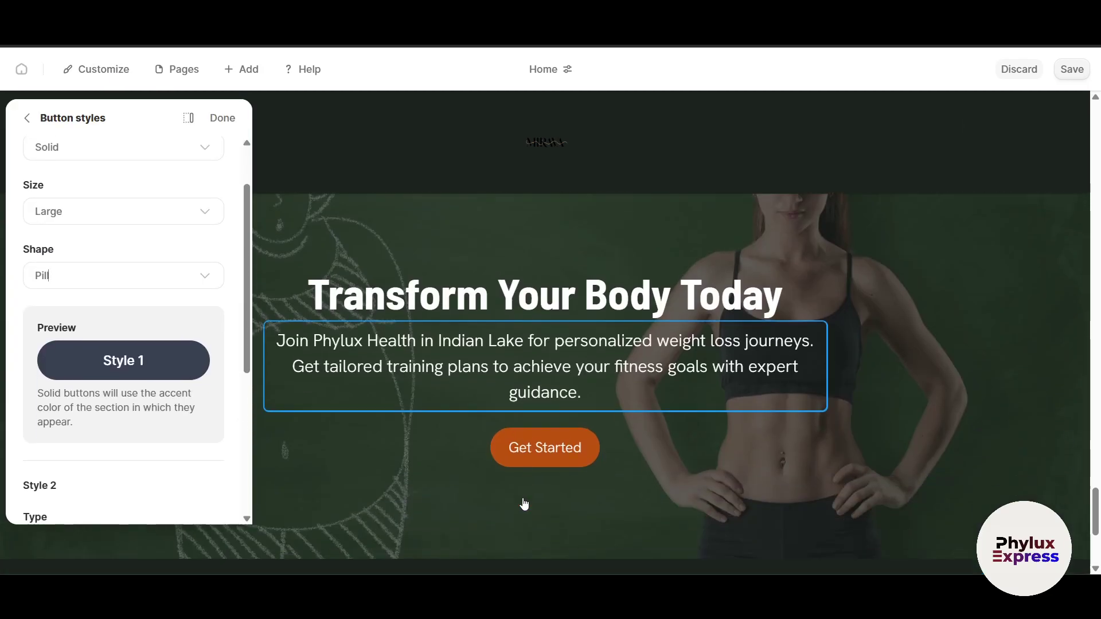
pyautogui.click(138, 278)
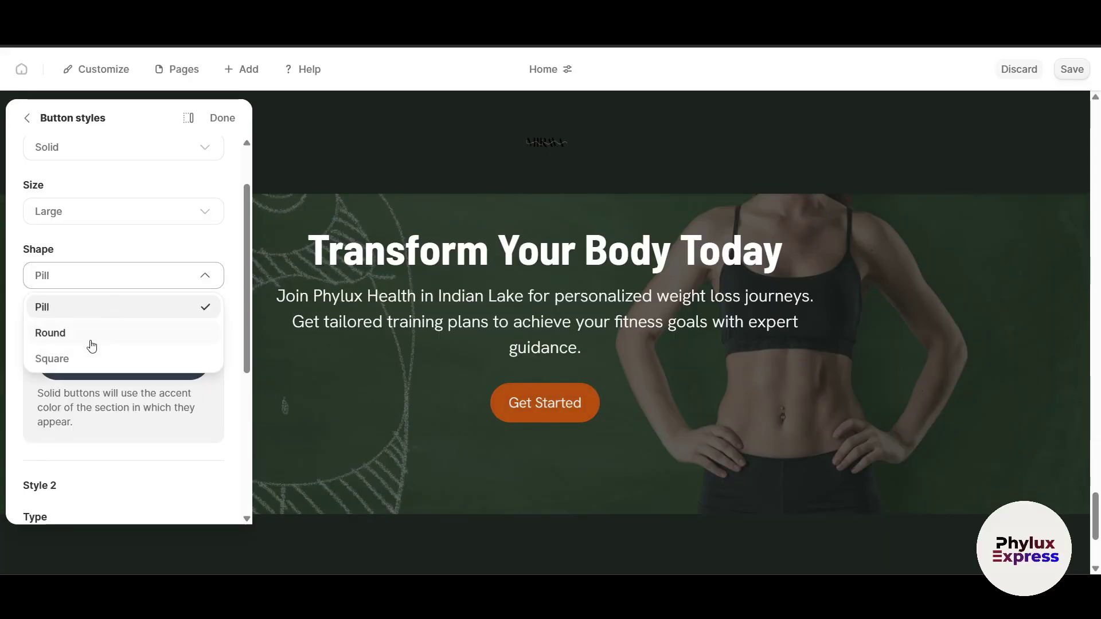
pyautogui.click(92, 343)
pyautogui.click(133, 278)
pyautogui.click(92, 361)
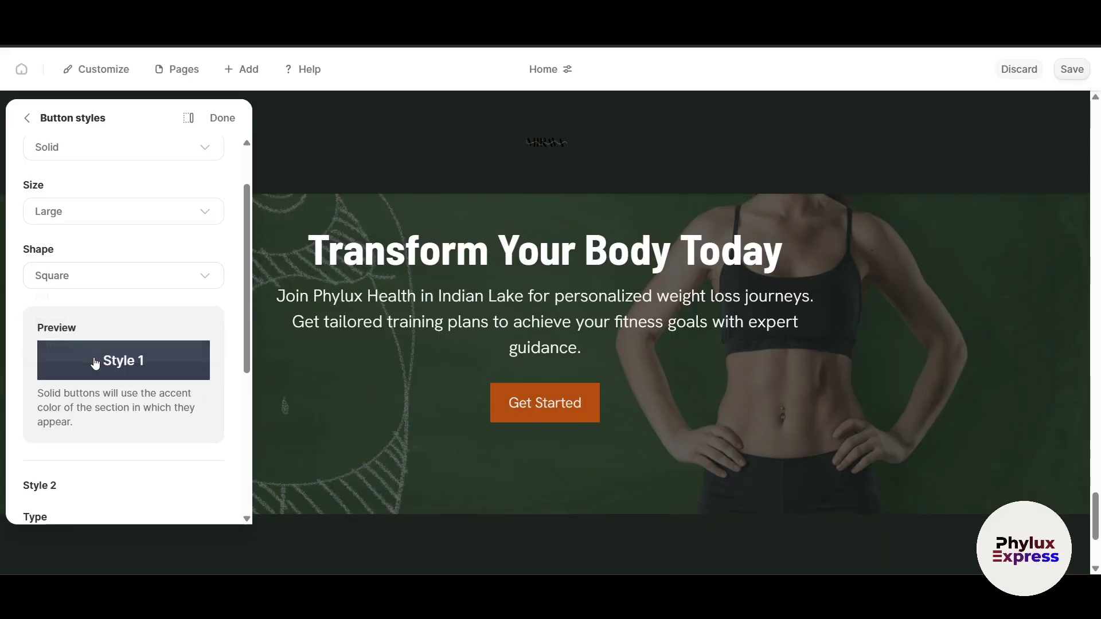
# Step: Set the size of the website's button Style 1 to Extra large
pyautogui.click(130, 223)
pyautogui.click(90, 317)
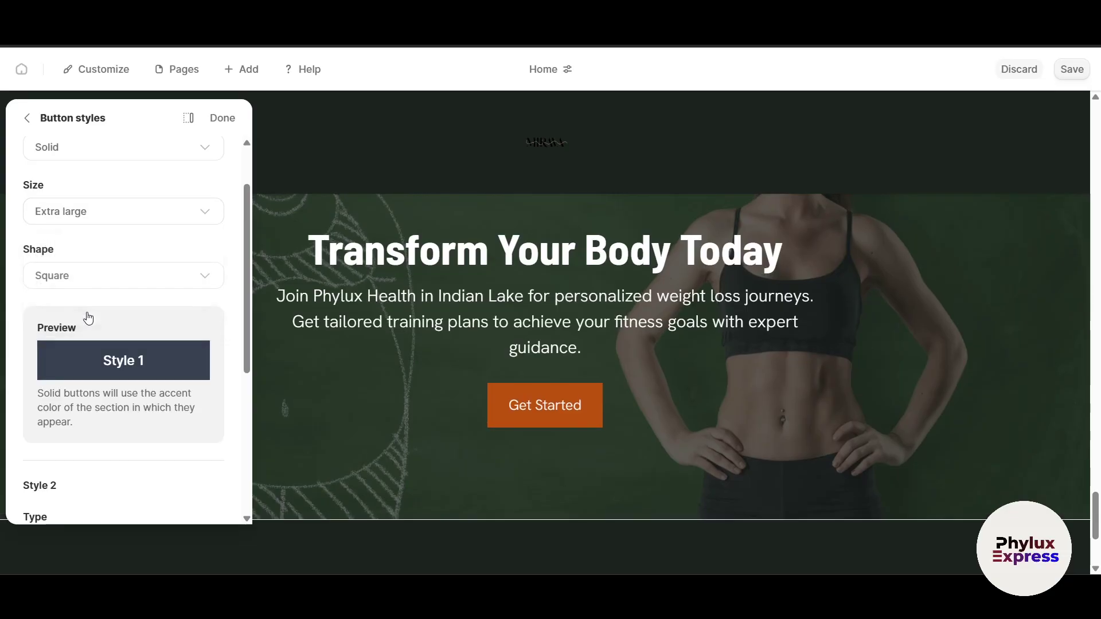
pyautogui.click(424, 373)
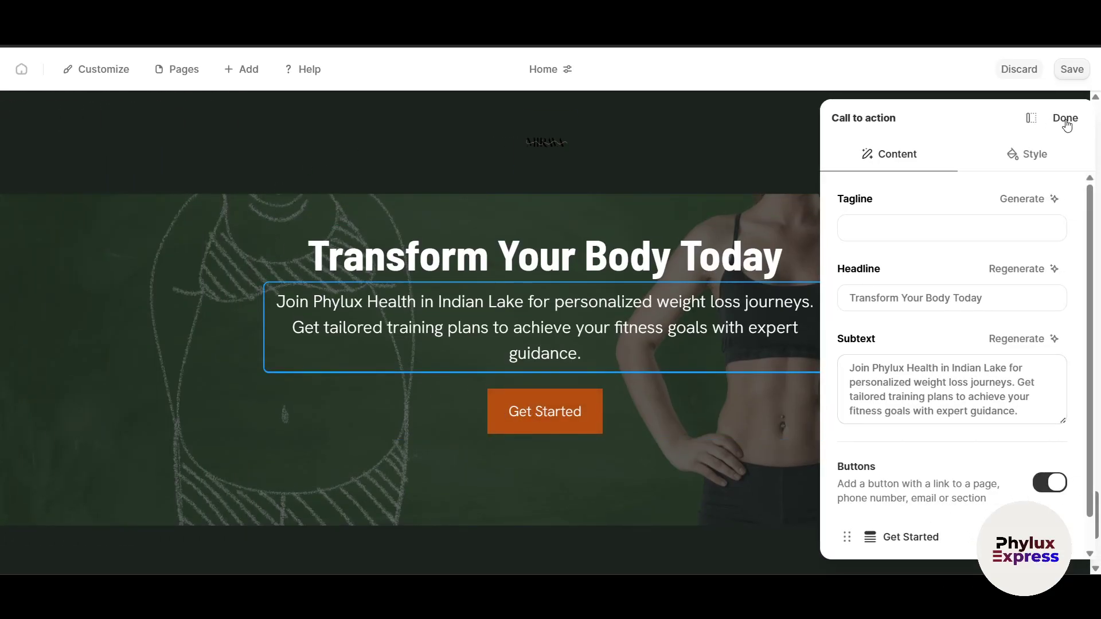
pyautogui.click(1062, 117)
# Step: Set the website's rounded corners to Medium
pyautogui.click(74, 70)
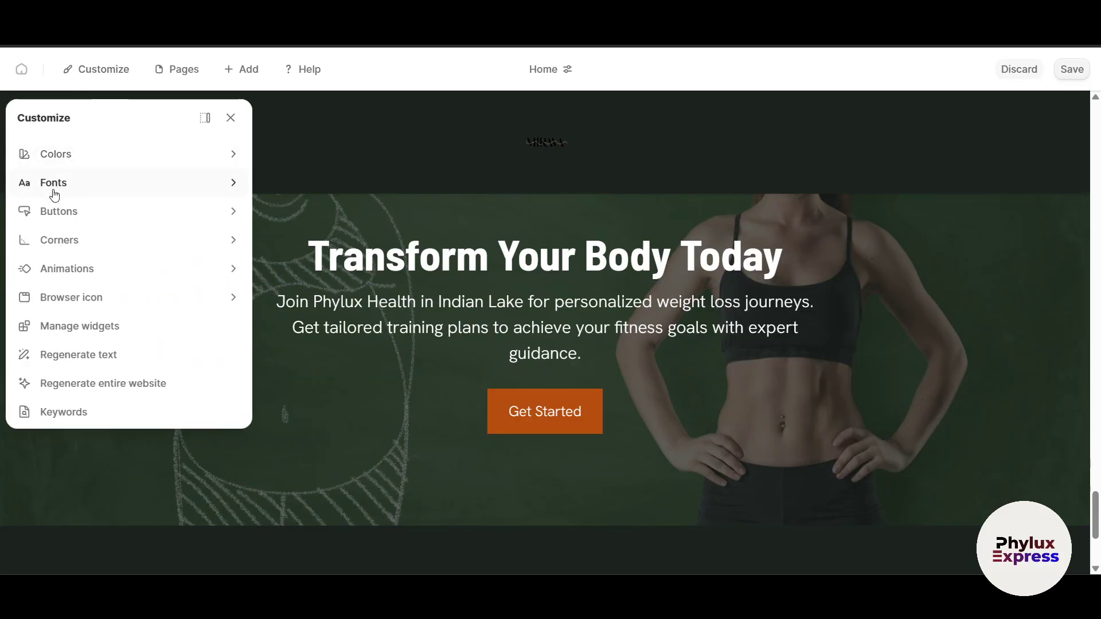
pyautogui.click(61, 241)
pyautogui.click(77, 235)
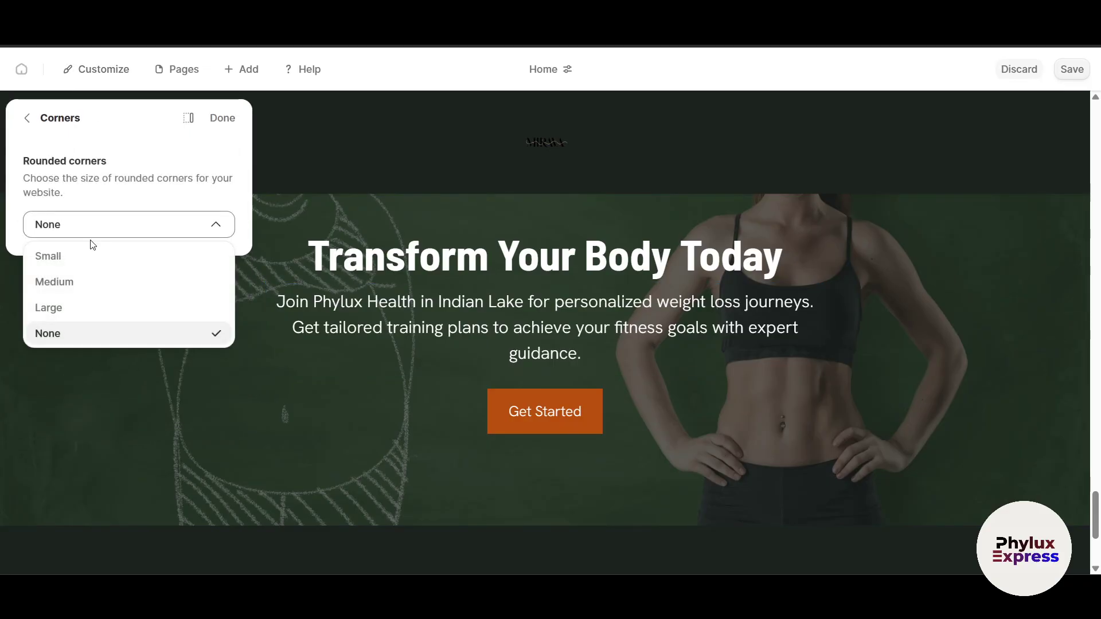
pyautogui.click(82, 281)
pyautogui.scroll(2, 300, 369)
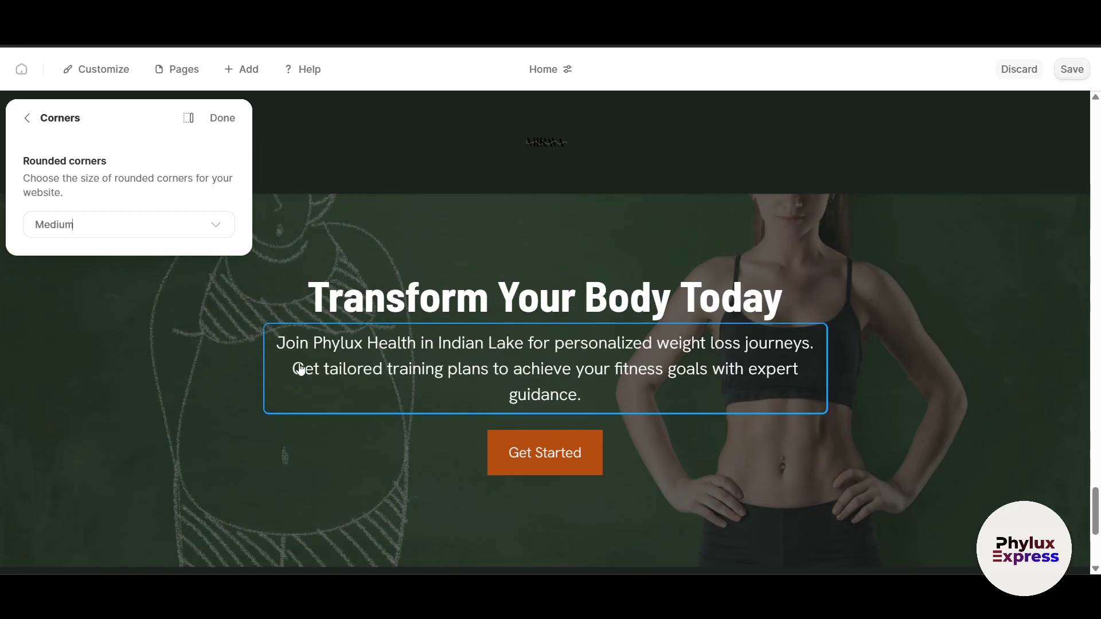
# Step: Examine the website's animation style and speed settings while looking over the home page sections
pyautogui.scroll(10, 361, 381)
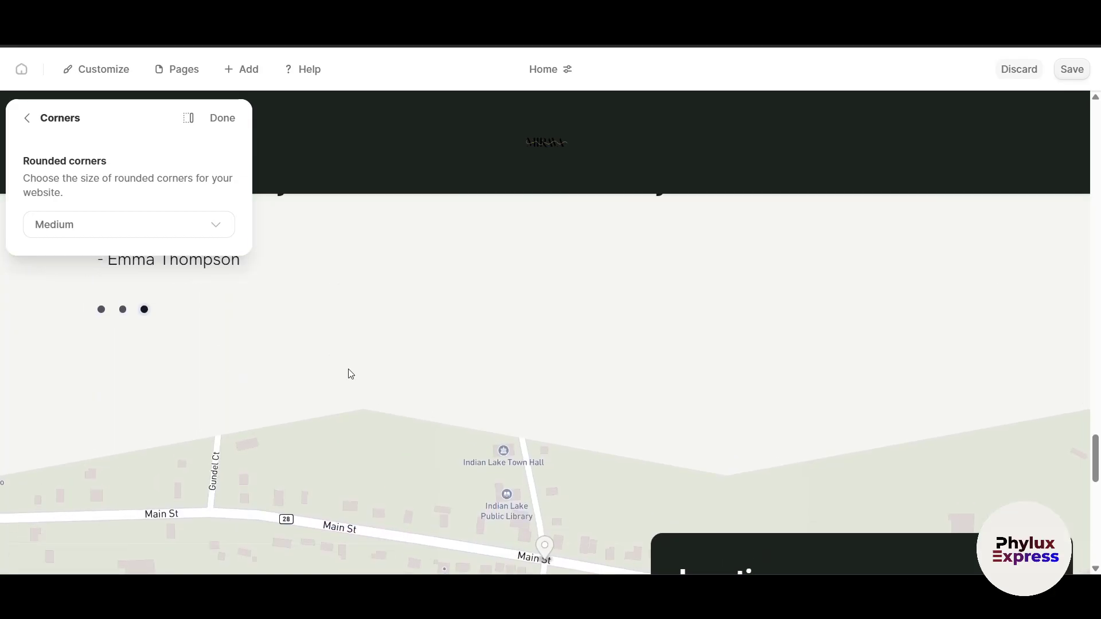
pyautogui.scroll(5, 342, 371)
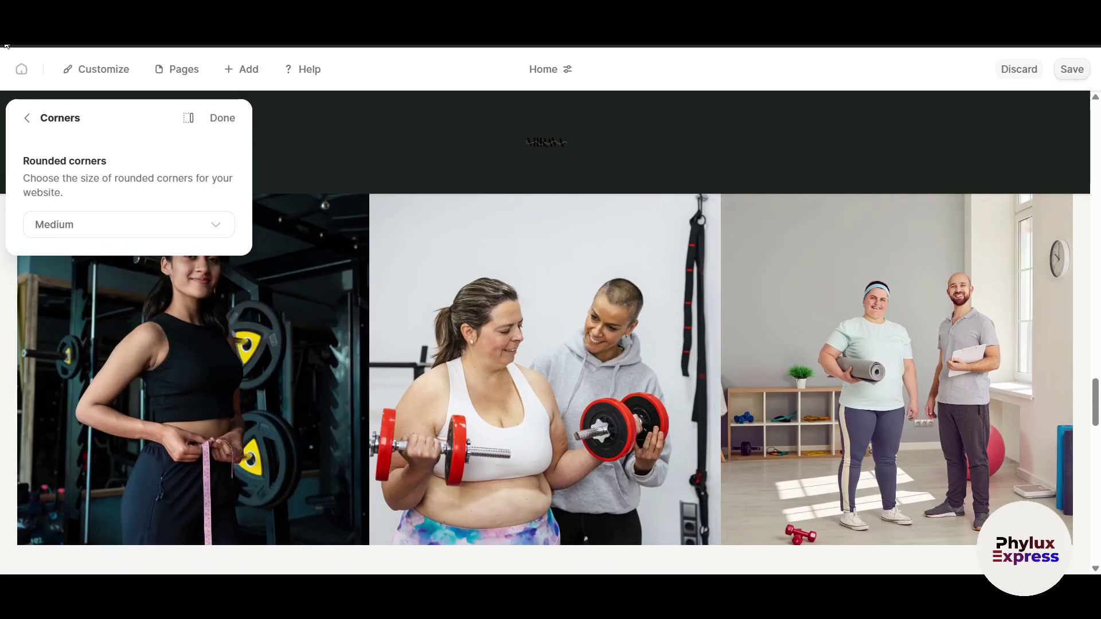
pyautogui.click(27, 118)
pyautogui.click(78, 269)
pyautogui.scroll(-10, 344, 346)
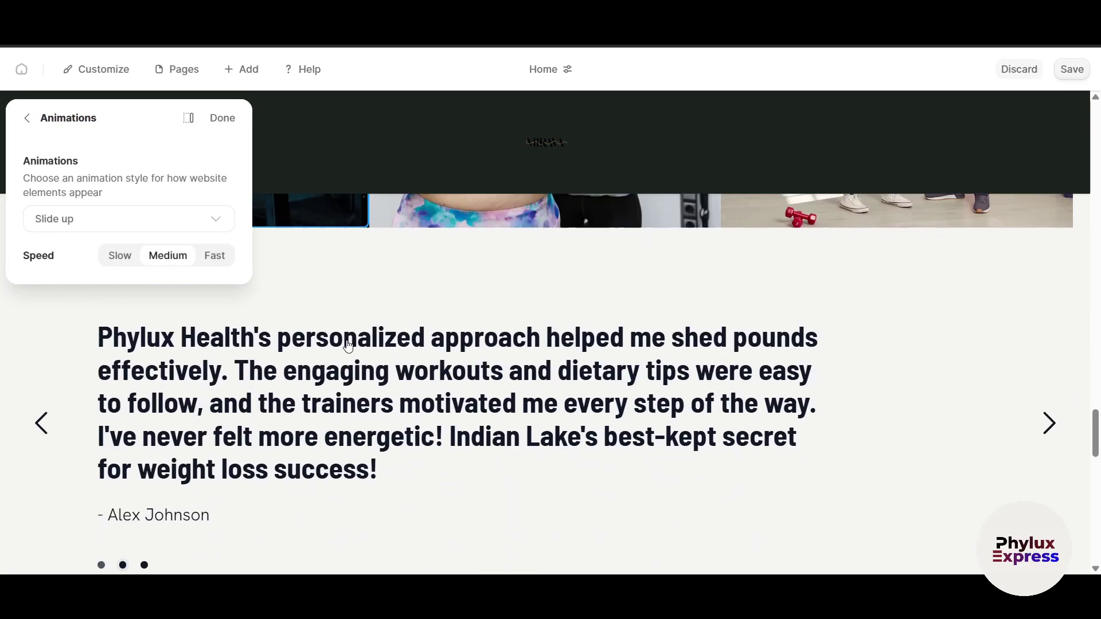
pyautogui.scroll(-4, 321, 298)
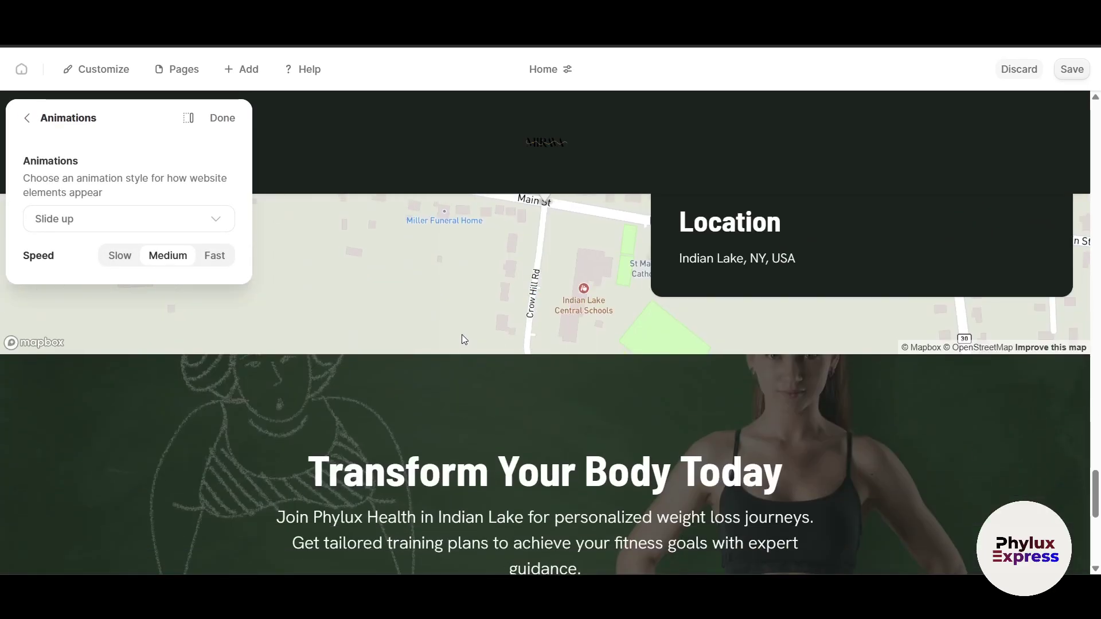
pyautogui.scroll(1, 464, 339)
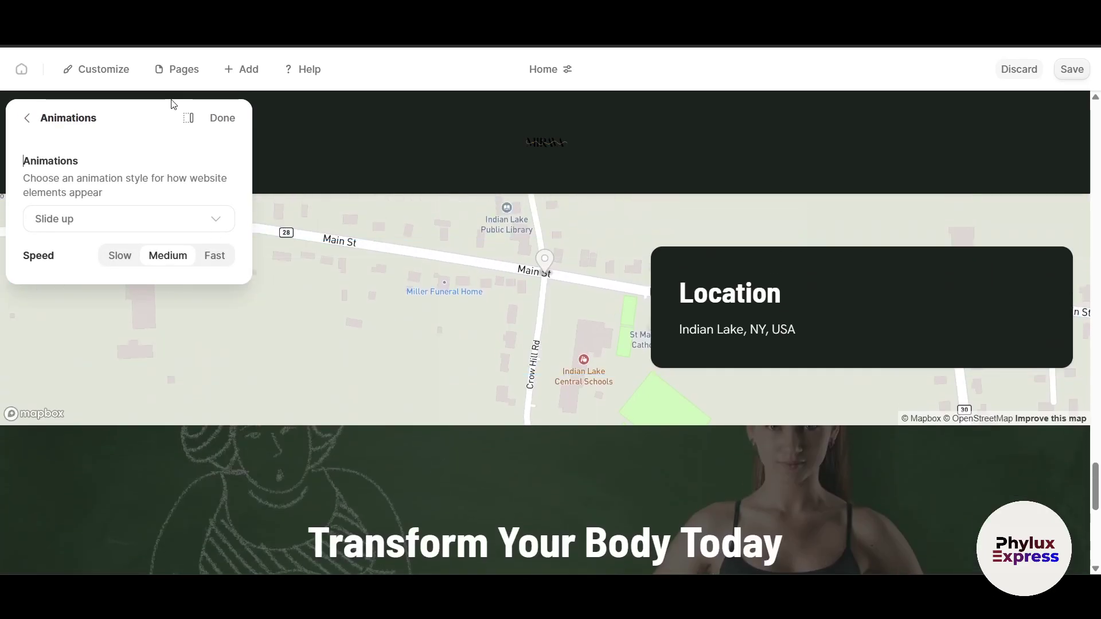
# Step: Review the form for regenerating the entire website, including its business name field, and close it without regenerating
pyautogui.click(109, 70)
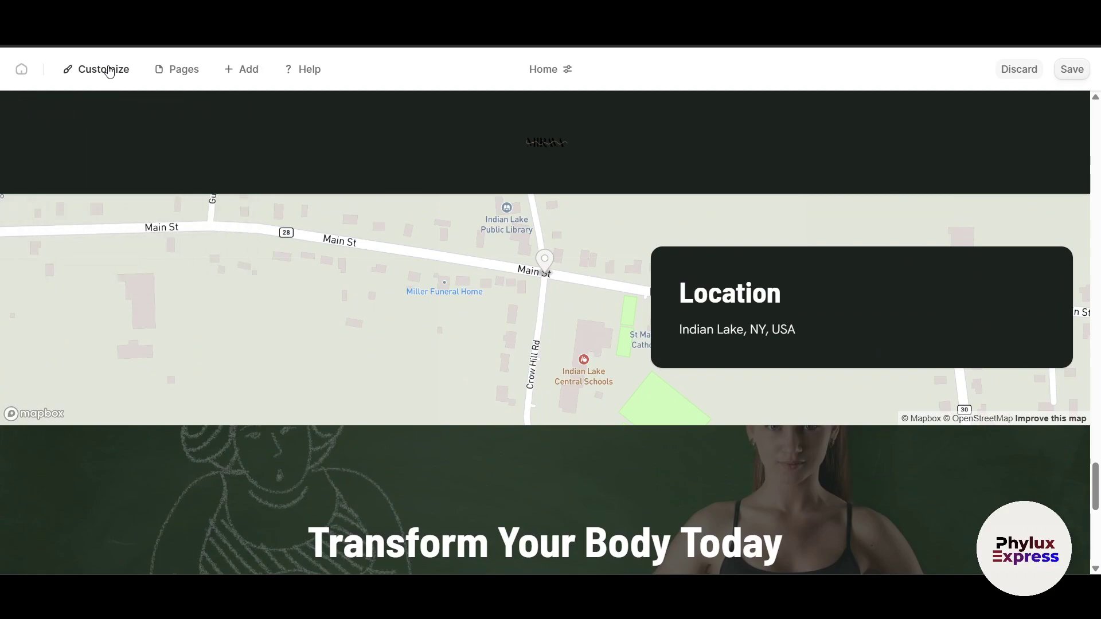
pyautogui.click(109, 70)
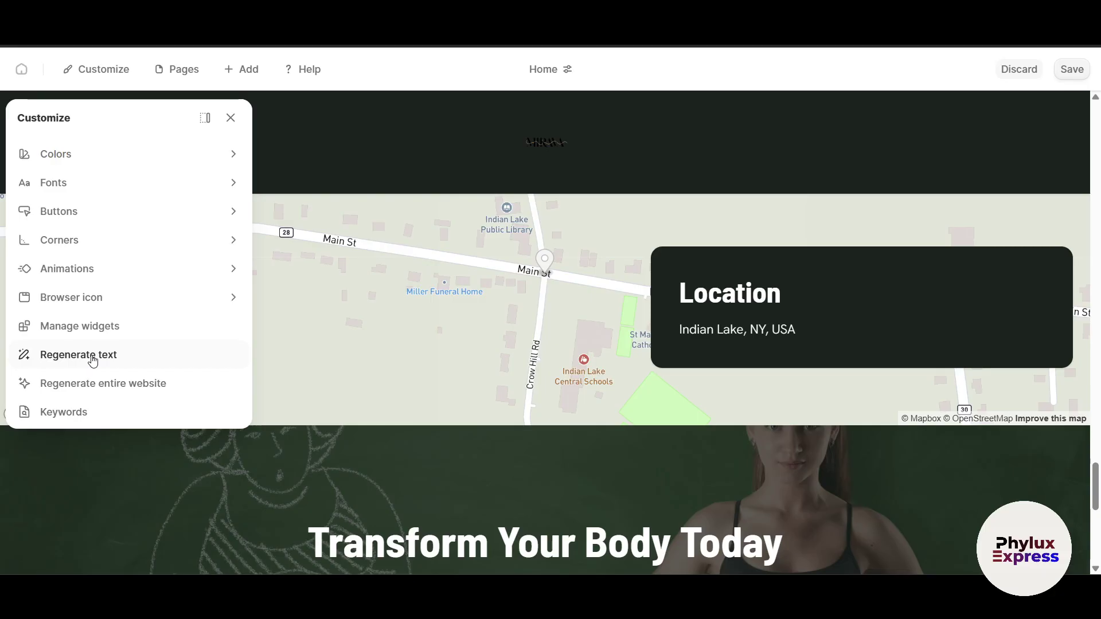
pyautogui.click(109, 393)
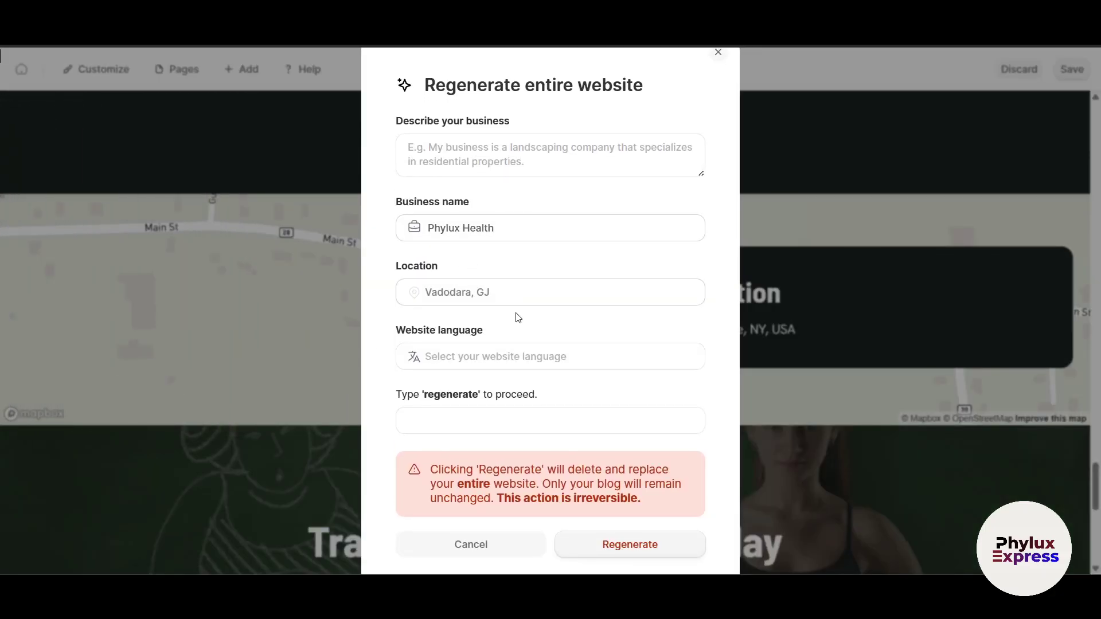
pyautogui.moveTo(528, 228); pyautogui.dragTo(323, 232)
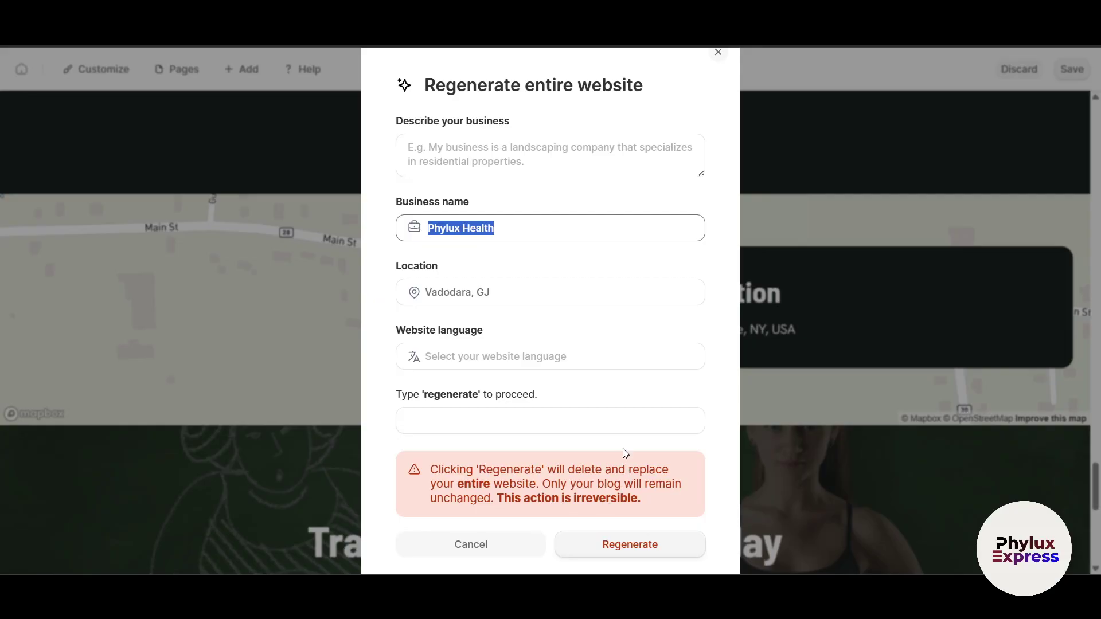
pyautogui.click(718, 52)
# Step: Add a services page to the website with the title Services and the slug /services
pyautogui.scroll(4, 408, 396)
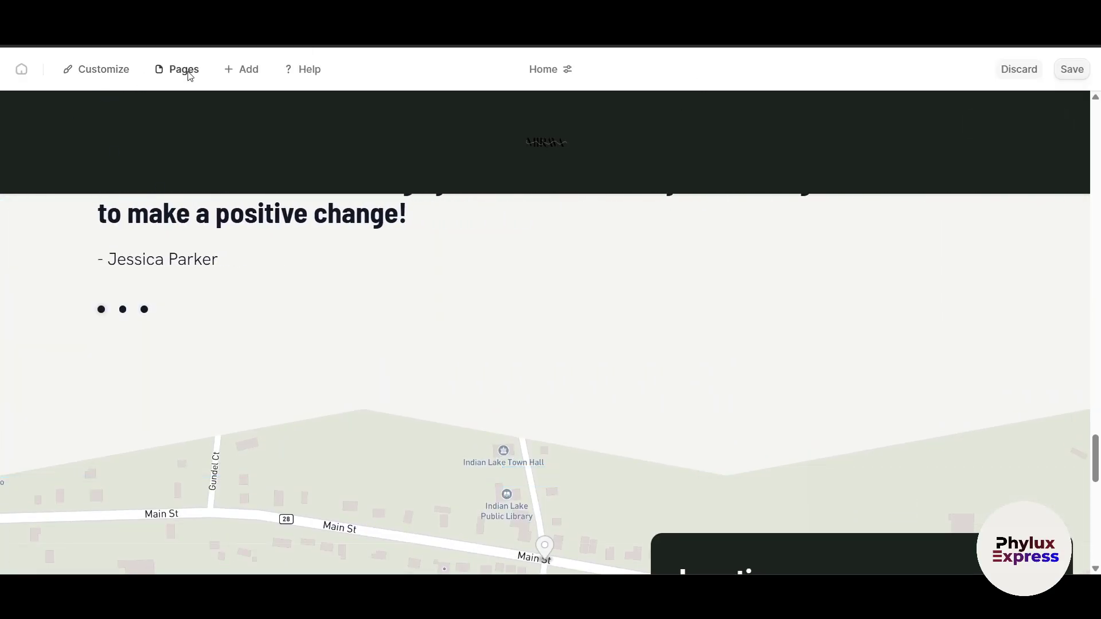
pyautogui.click(190, 76)
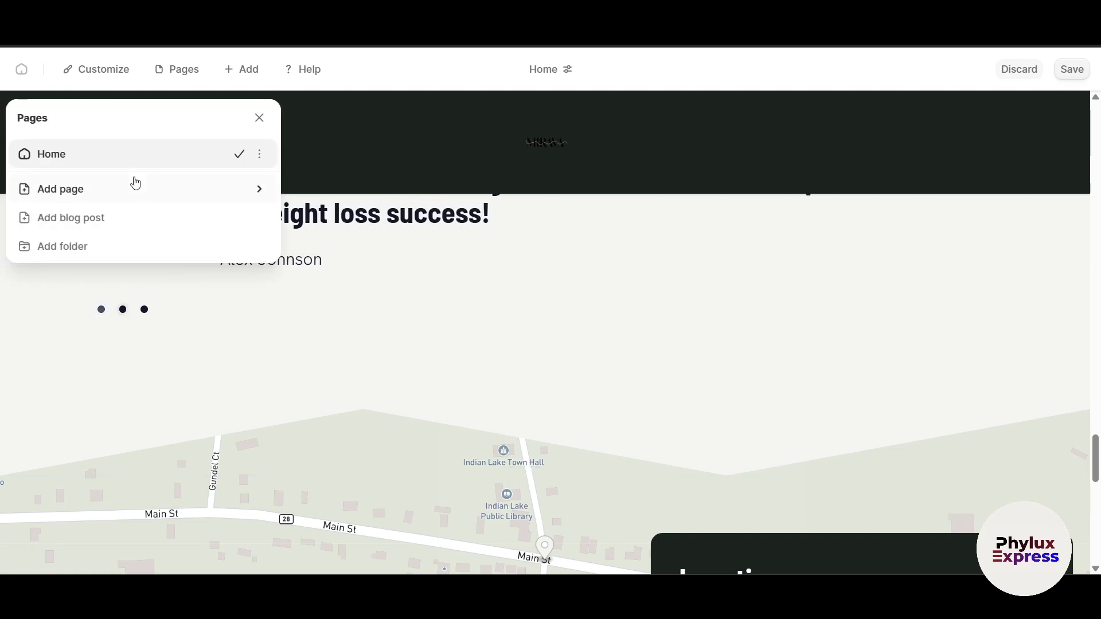
pyautogui.scroll(5, 487, 383)
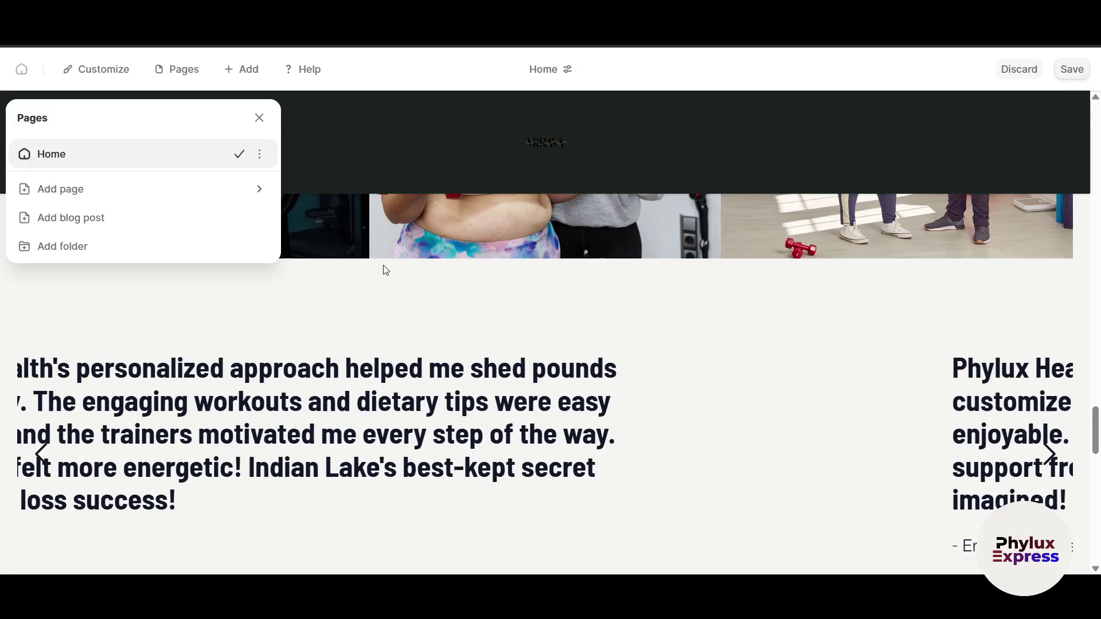
pyautogui.click(63, 194)
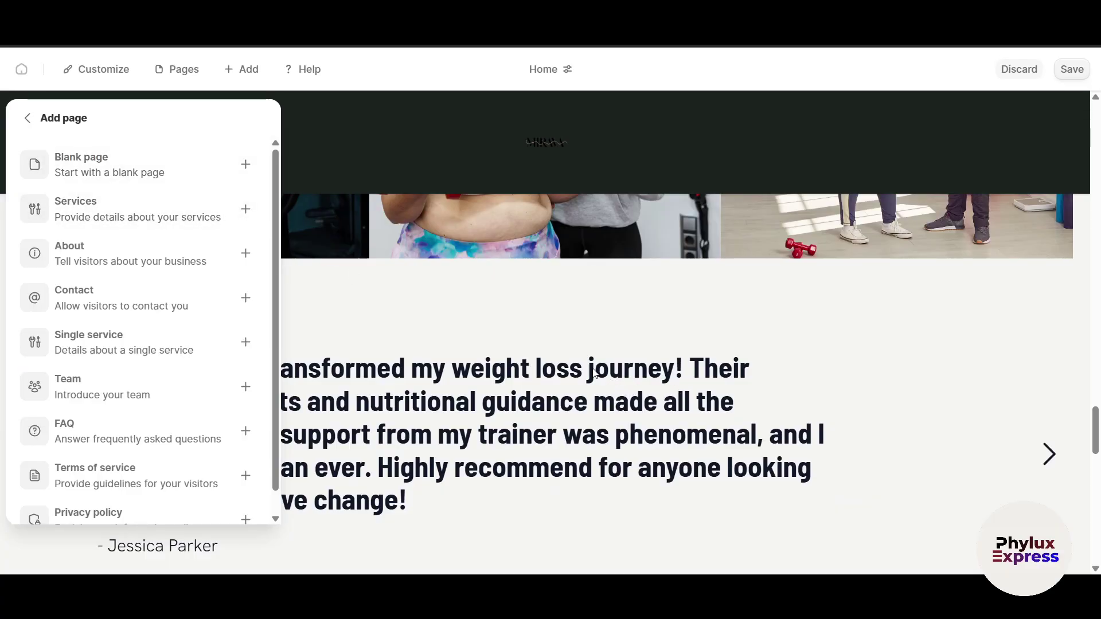
pyautogui.click(141, 215)
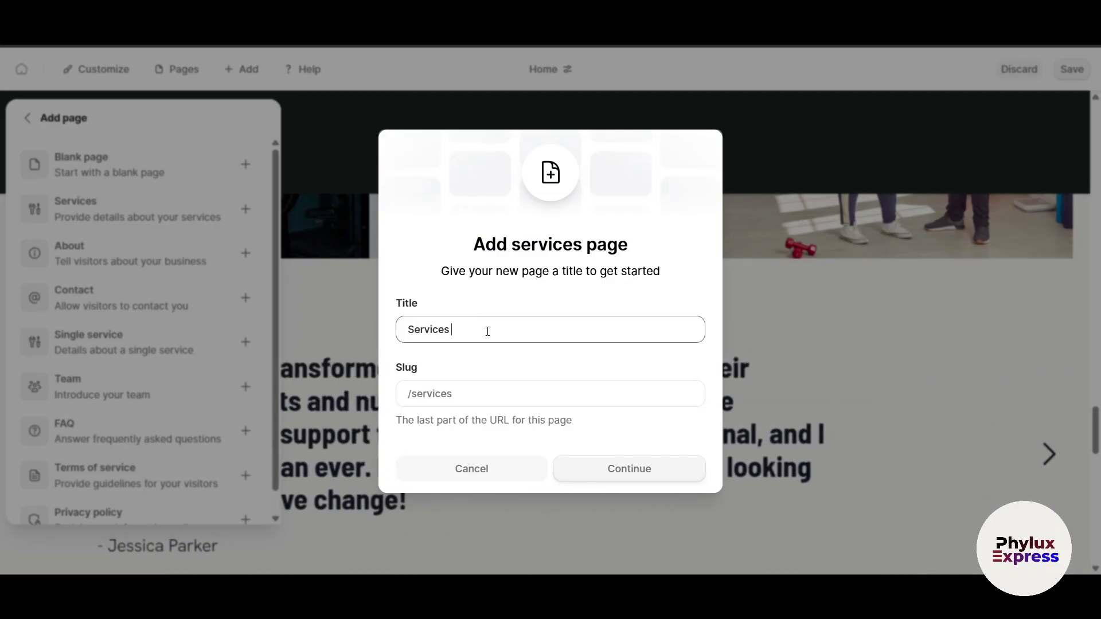
pyautogui.click(437, 400)
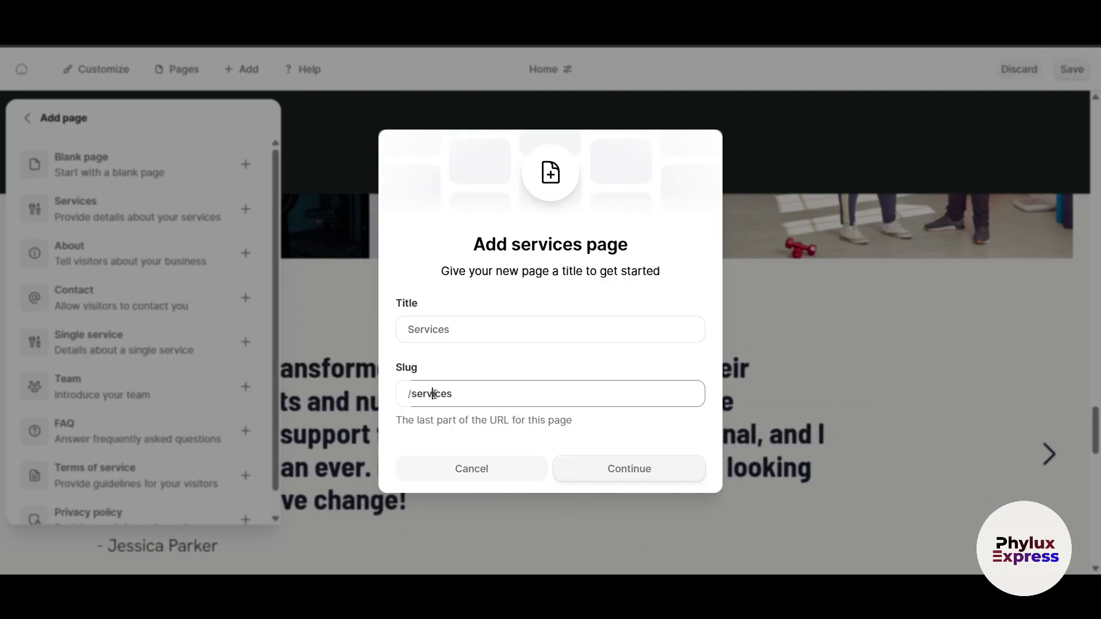
pyautogui.click(654, 481)
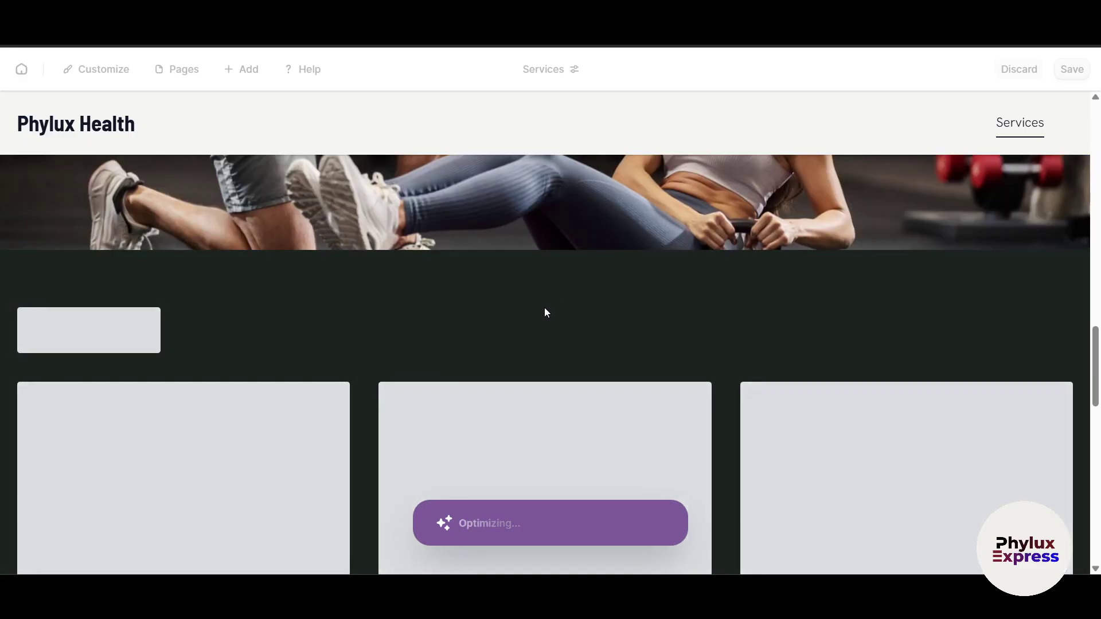
# Step: Look through the generated Services page's sections and the options for adding a page, blog post or folder
pyautogui.scroll(7, 641, 285)
pyautogui.scroll(10, 638, 283)
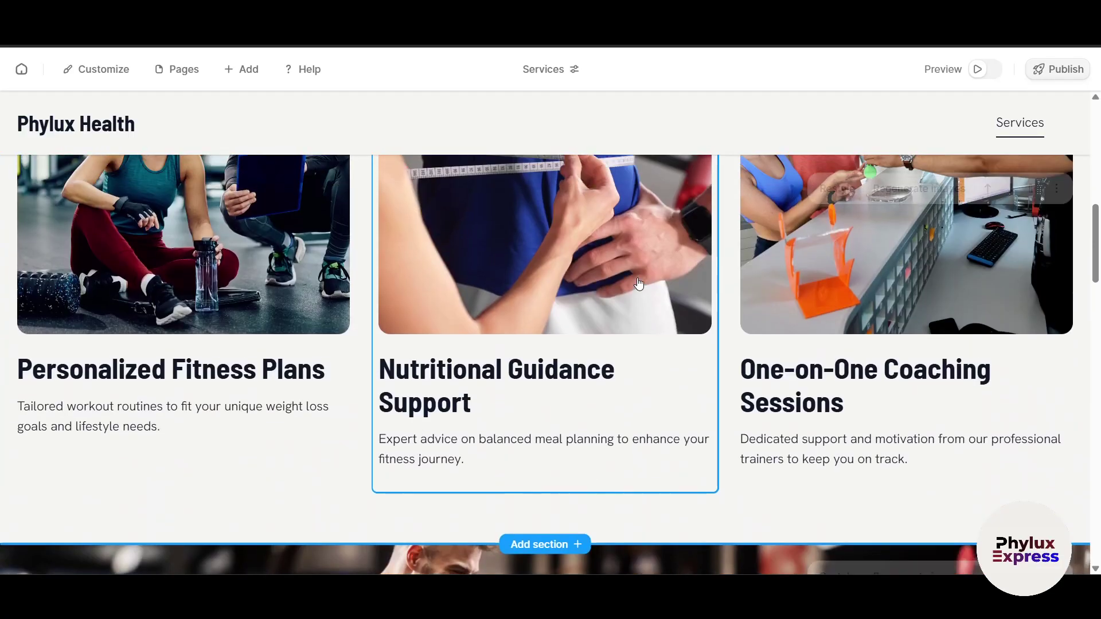
pyautogui.scroll(-5, 638, 283)
pyautogui.scroll(-15, 639, 283)
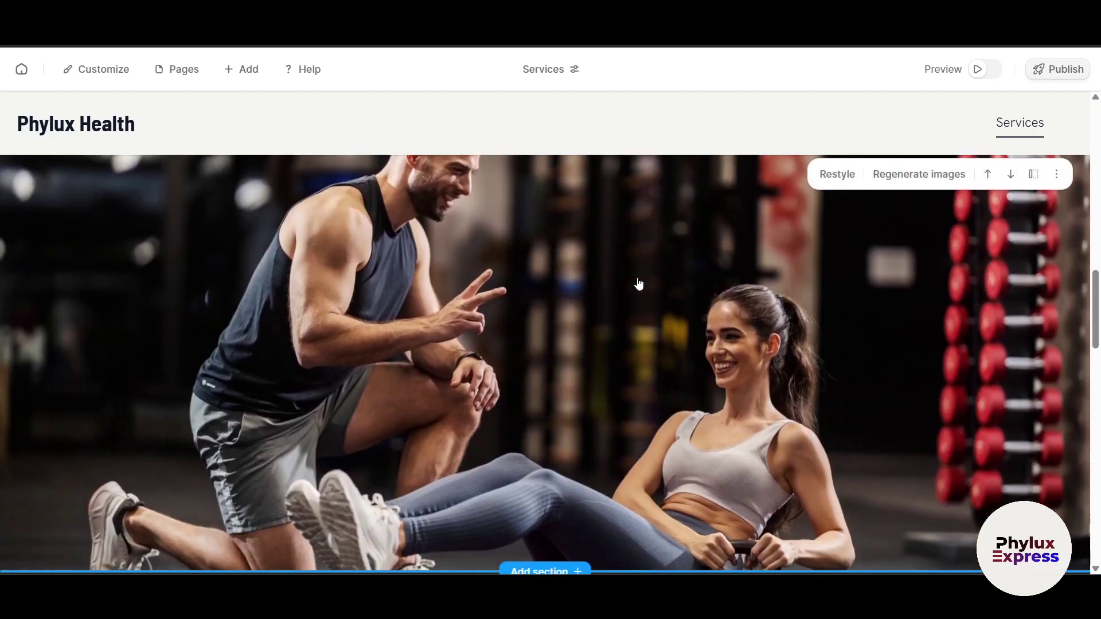
pyautogui.scroll(20, 638, 277)
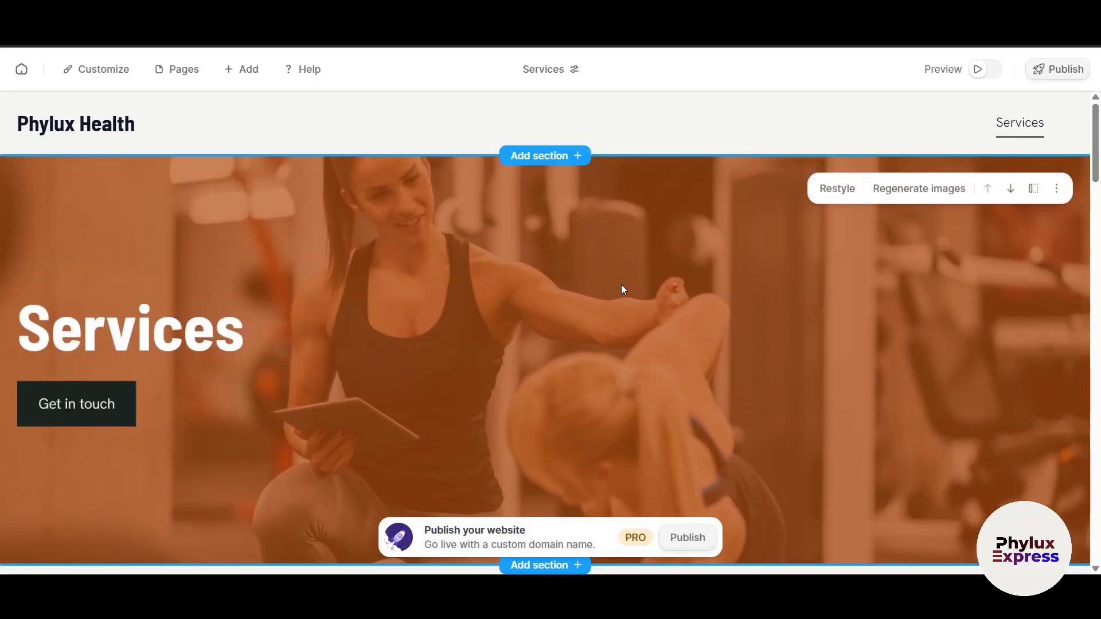
pyautogui.click(248, 81)
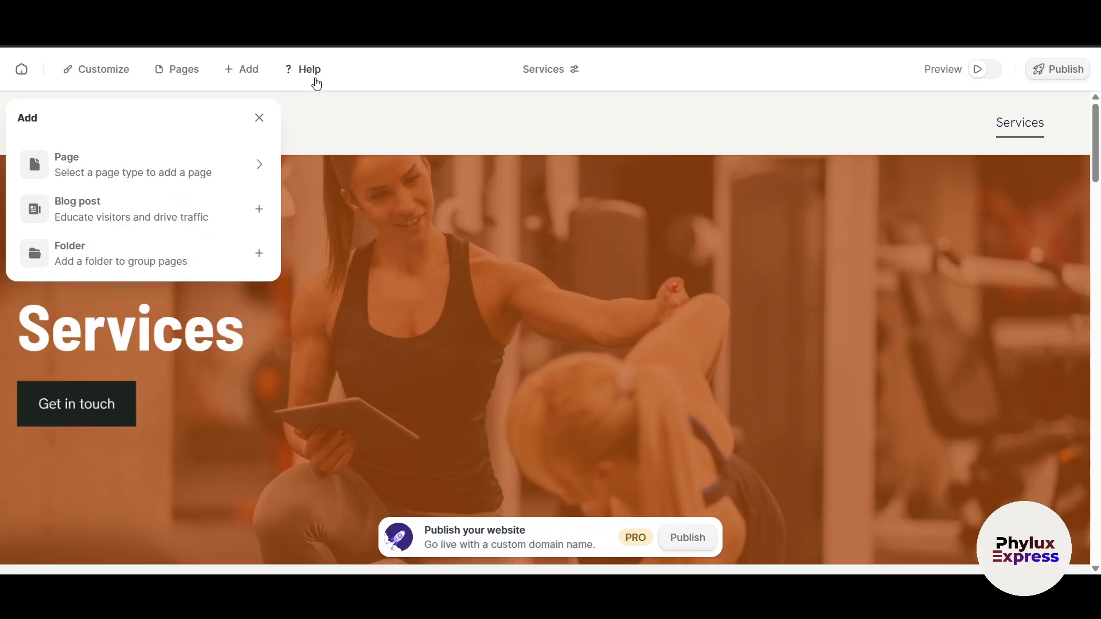
# Step: Open the publishing offer for the website and read each feature listed for the upgraded plan
pyautogui.click(1056, 78)
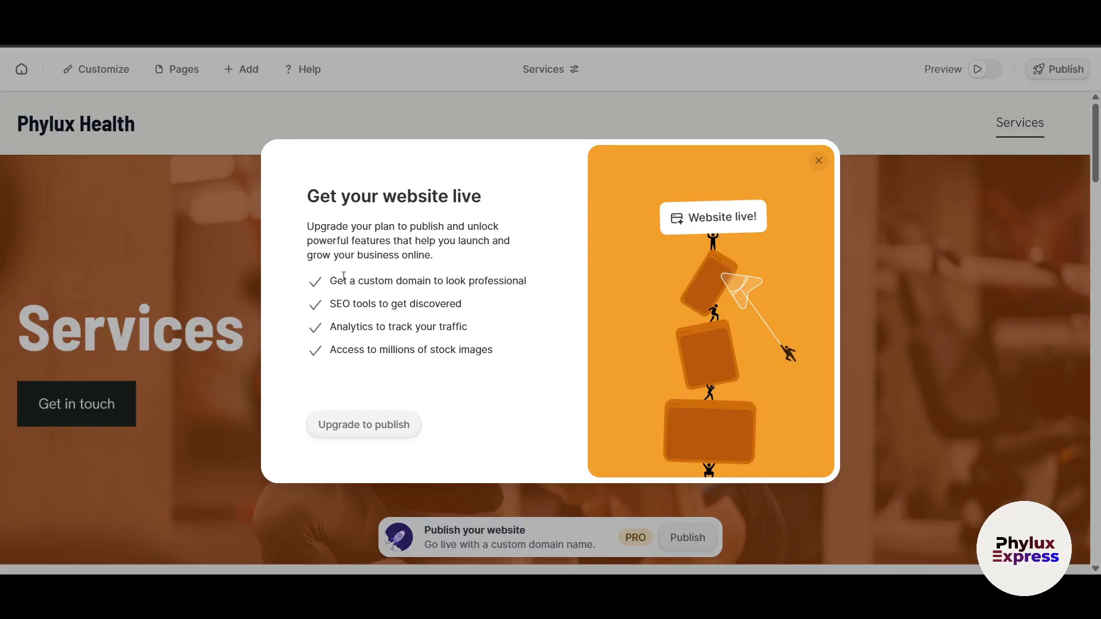
pyautogui.moveTo(331, 280); pyautogui.dragTo(539, 287)
pyautogui.click(549, 297)
pyautogui.moveTo(333, 302); pyautogui.dragTo(471, 310)
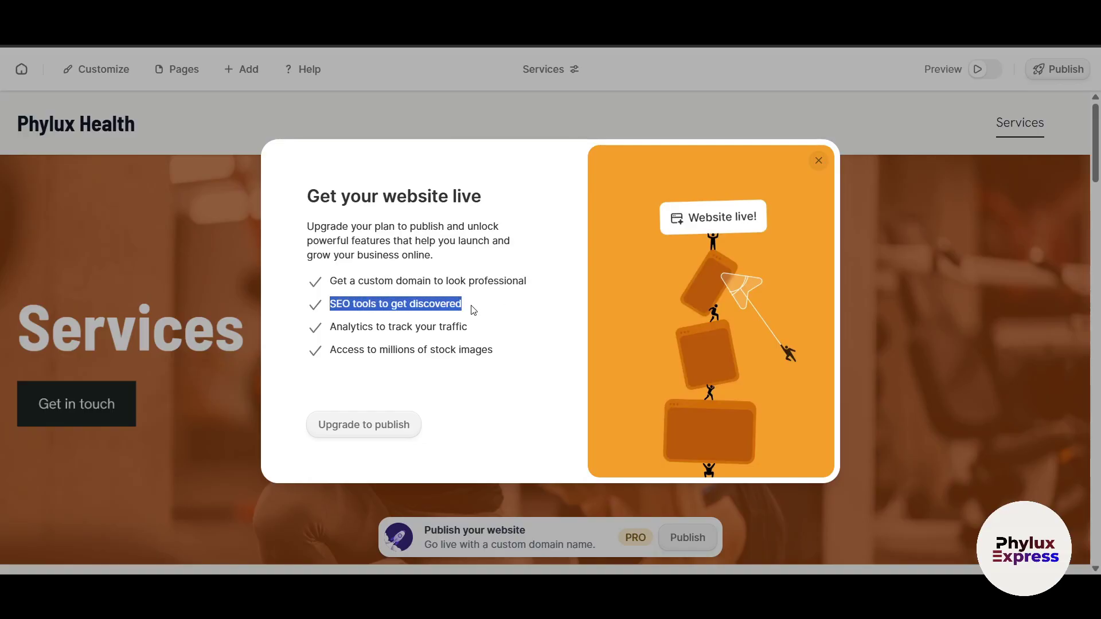
pyautogui.click(492, 326)
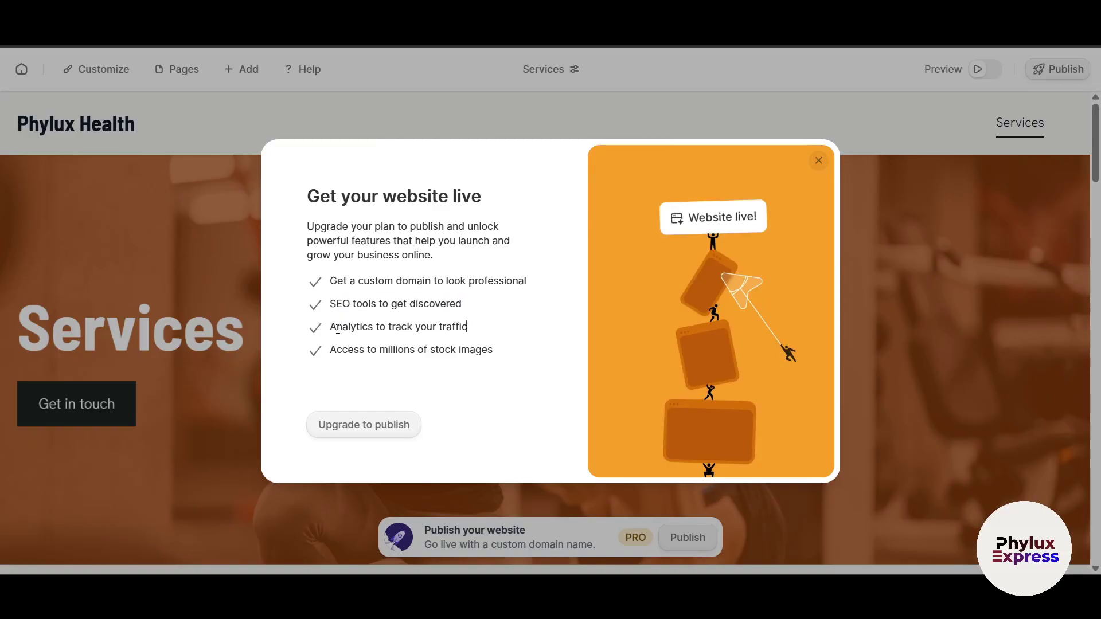
pyautogui.moveTo(332, 327); pyautogui.dragTo(510, 323)
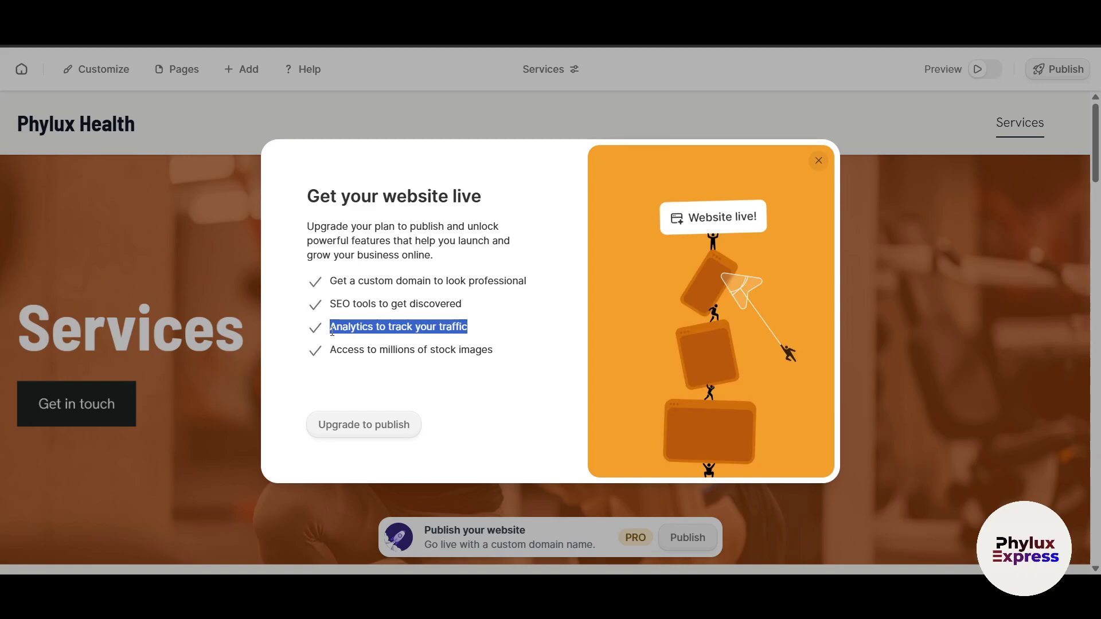
pyautogui.moveTo(329, 352); pyautogui.dragTo(507, 359)
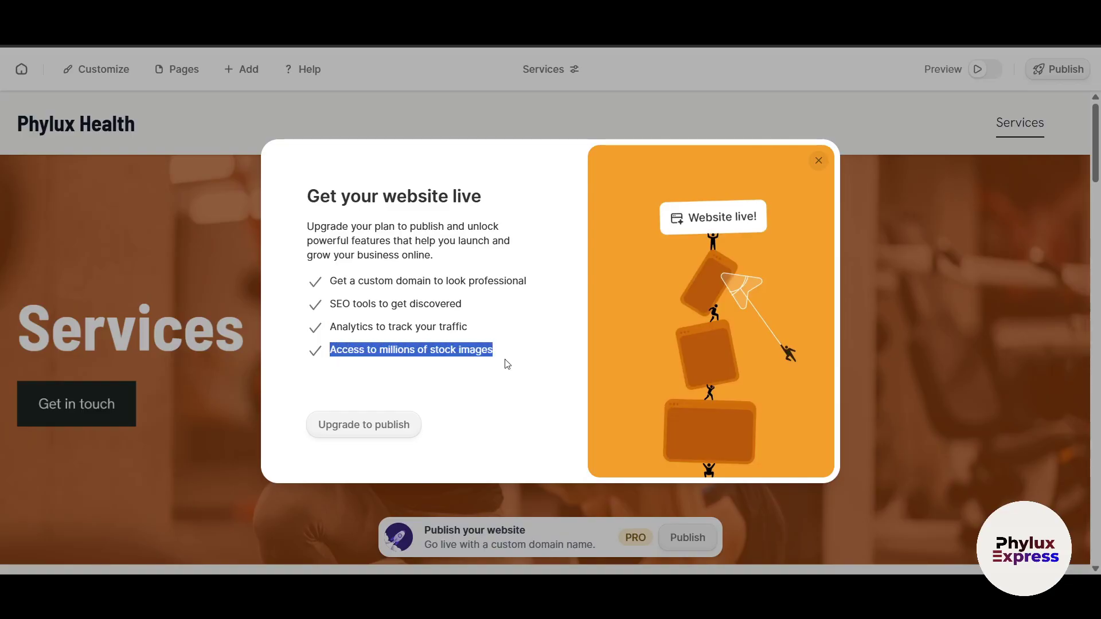
pyautogui.click(507, 365)
# Step: Show the upgrade plans with monthly billing and compare the price and included features of Starter and Business
pyautogui.click(336, 429)
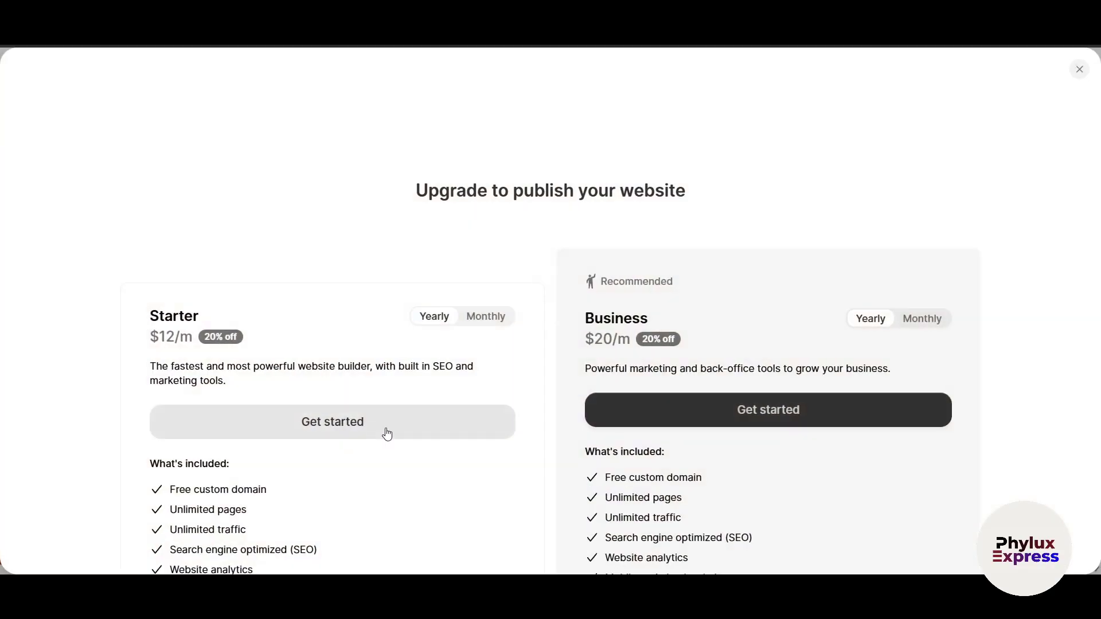
pyautogui.scroll(-2, 543, 425)
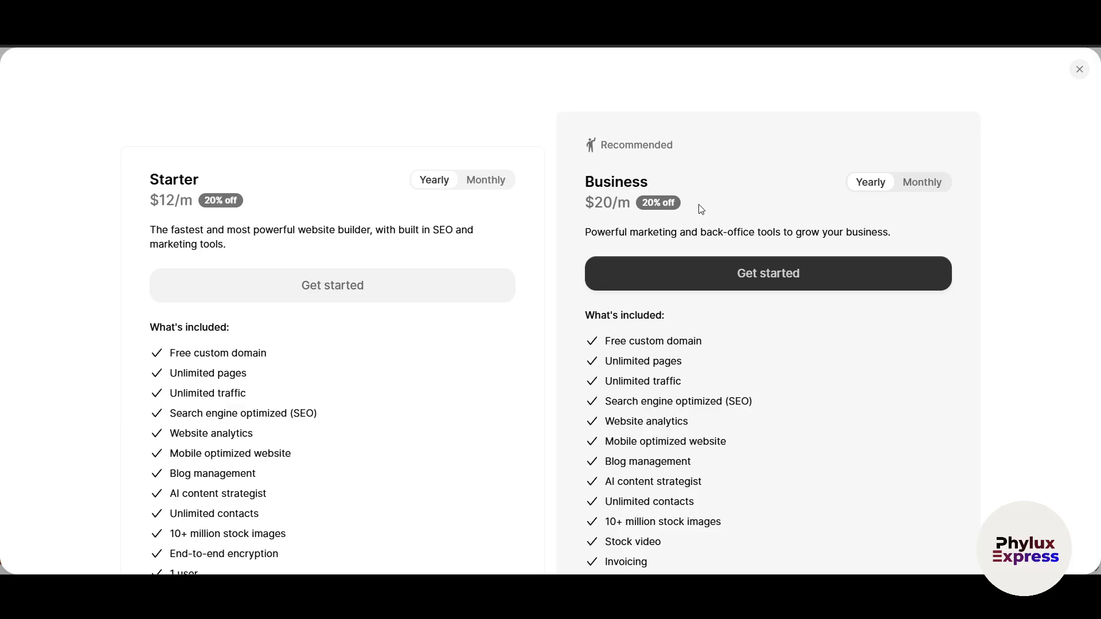
pyautogui.click(485, 182)
pyautogui.moveTo(159, 201); pyautogui.dragTo(204, 199)
pyautogui.scroll(-3, 353, 283)
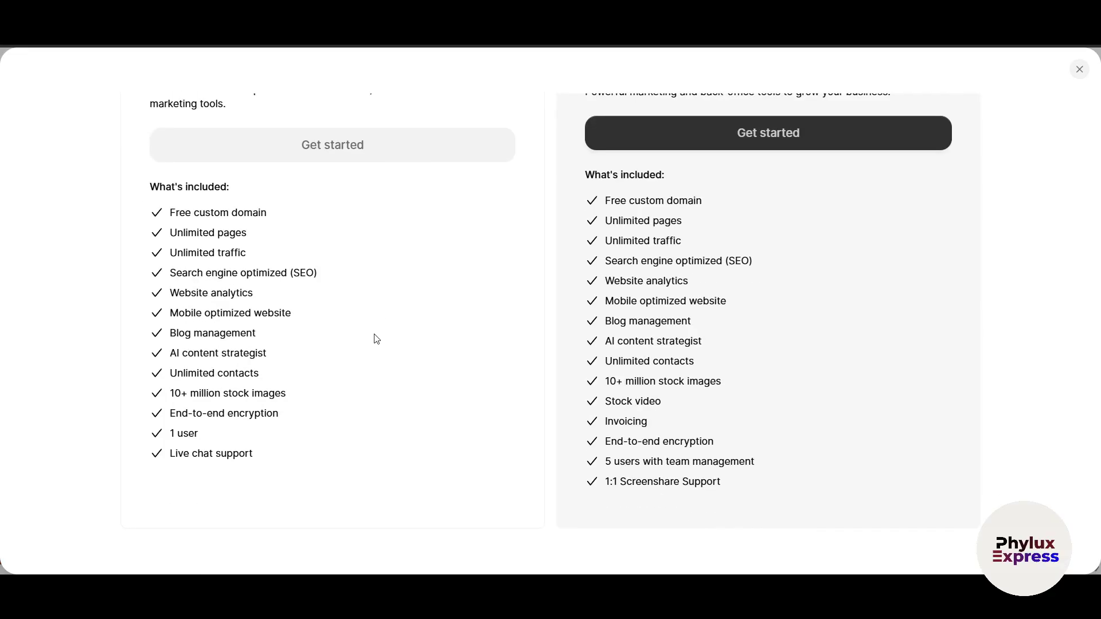
pyautogui.scroll(2, 376, 339)
pyautogui.scroll(1, 309, 246)
pyautogui.scroll(-1, 258, 264)
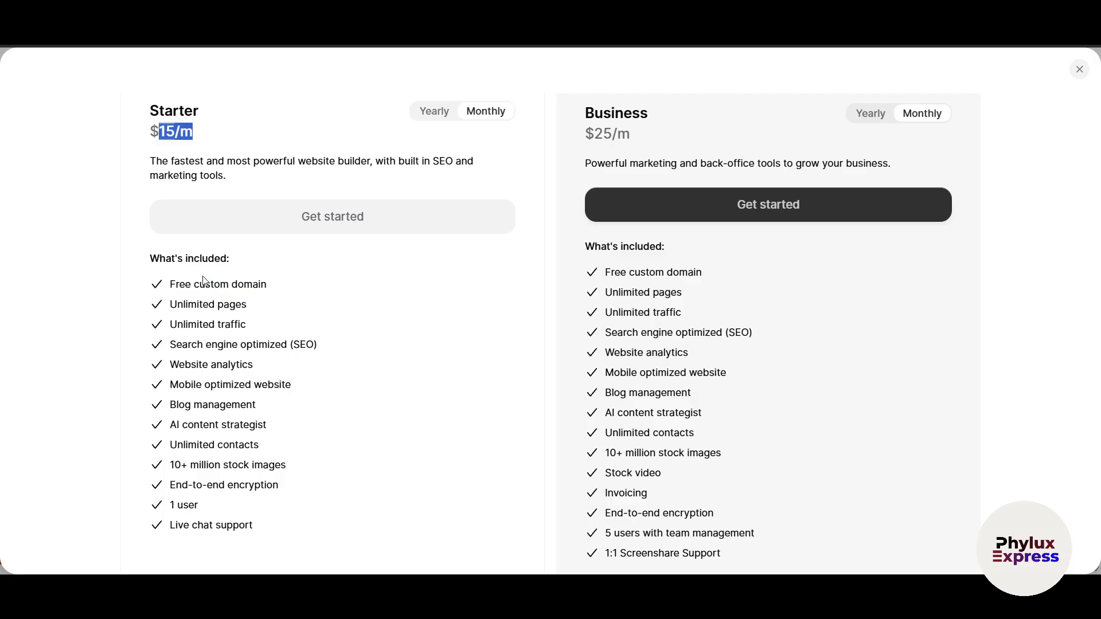
# Step: View the checkout page for the monthly Starter plan and return to the website editor without subscribing
pyautogui.scroll(3, 205, 281)
pyautogui.scroll(-2, 231, 315)
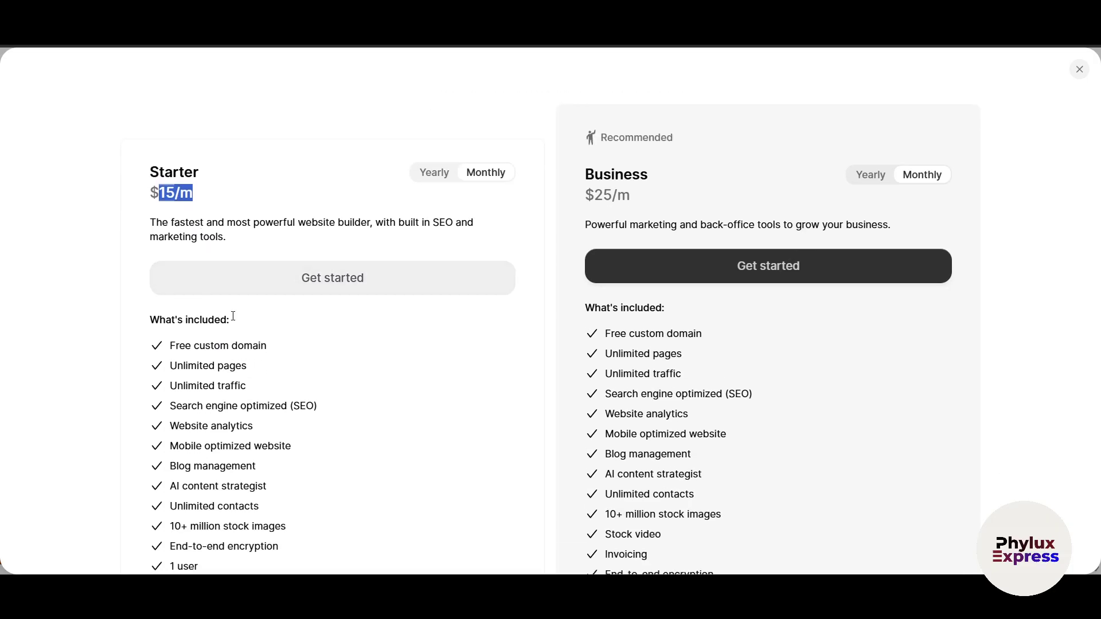
pyautogui.click(332, 287)
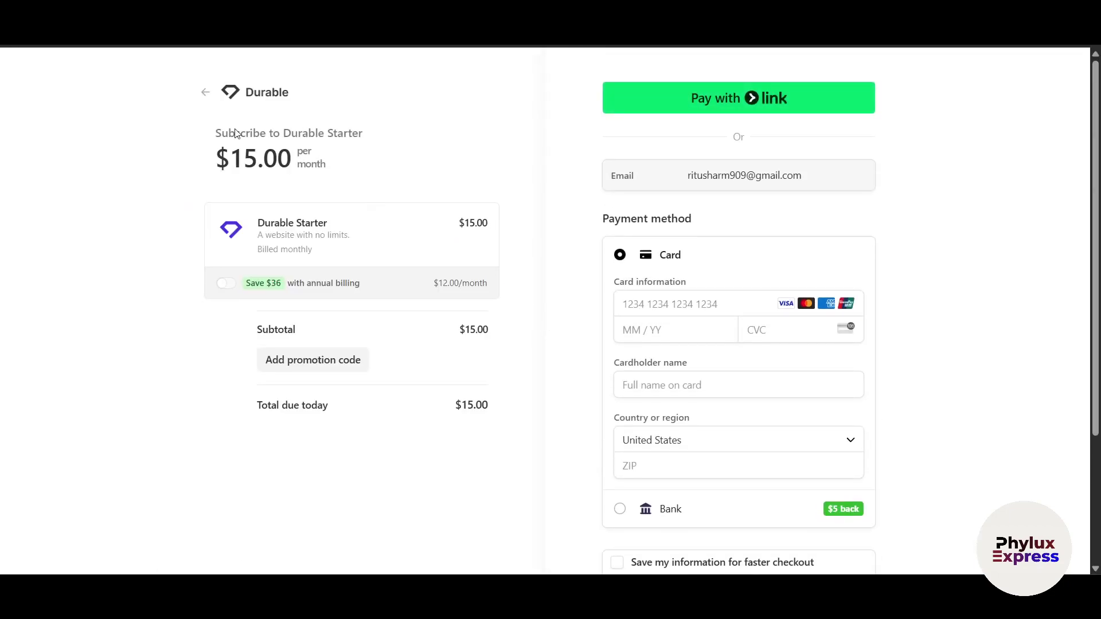
pyautogui.click(209, 94)
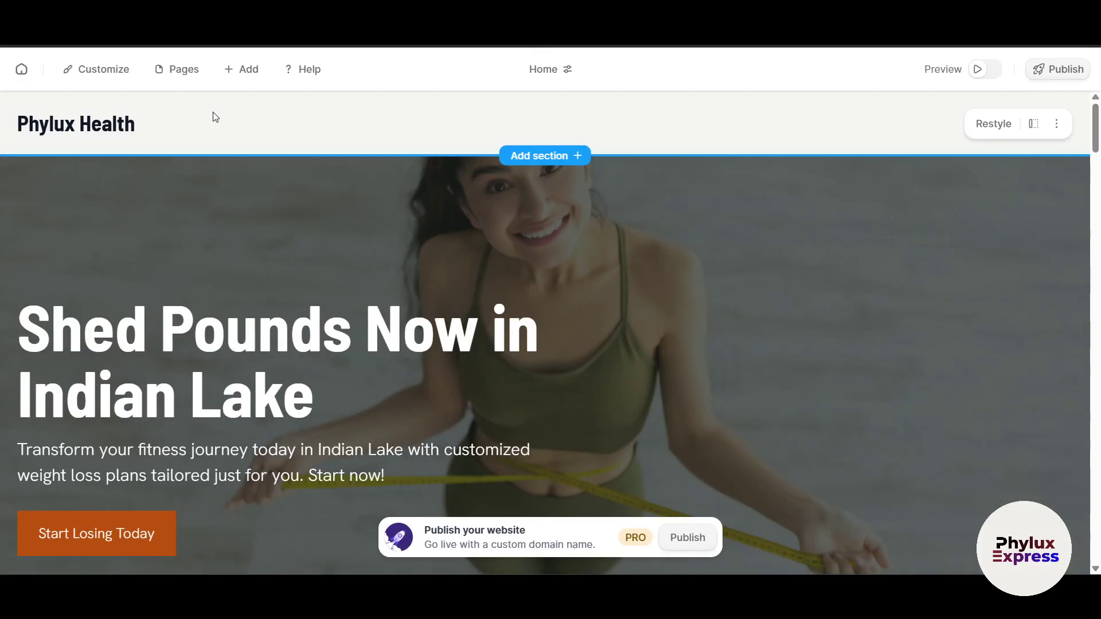